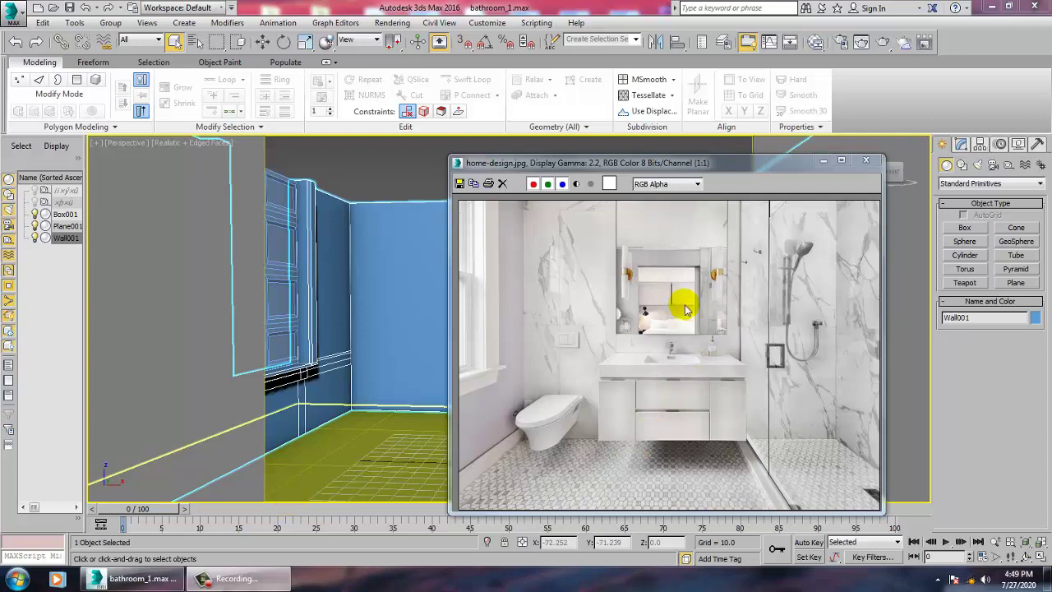
Move the reference image off the back wall and create a physical camera from the current perspective view.
left_click_drag(727, 175, 149, 204)
left_click(504, 260)
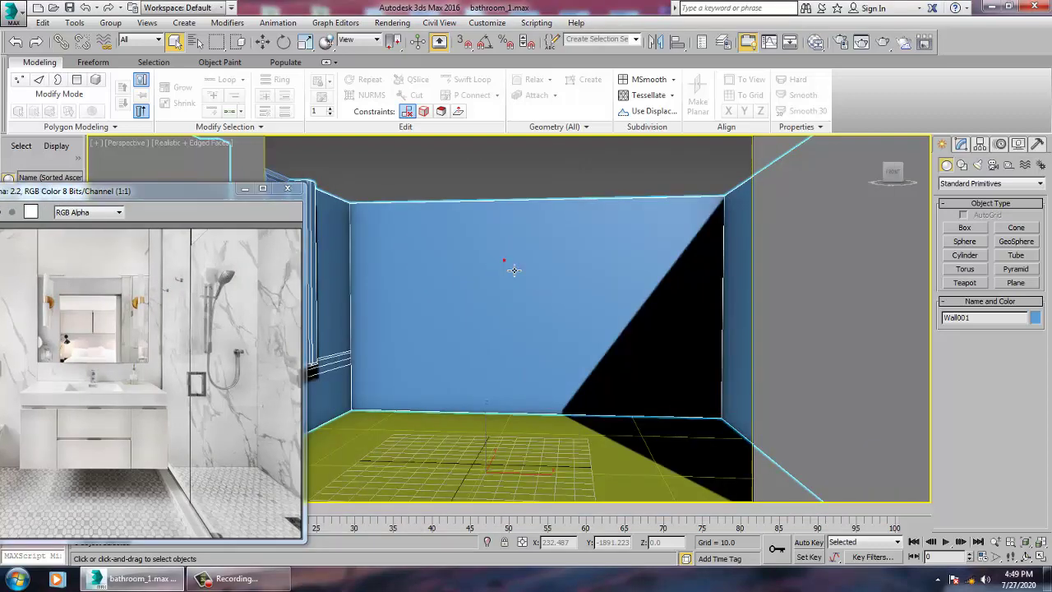
key("ctrl+c")
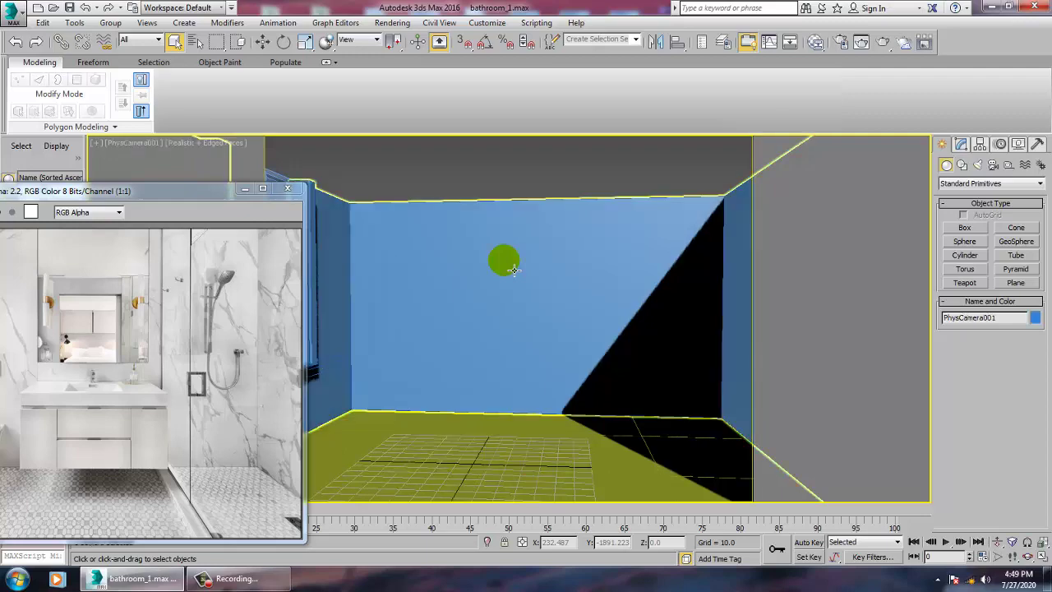
Return to a free perspective view and raise the walls' top vertices by about 21 units along Z.
key("p")
scroll(563, 283, "down", 8)
scroll(600, 345, "up", 3)
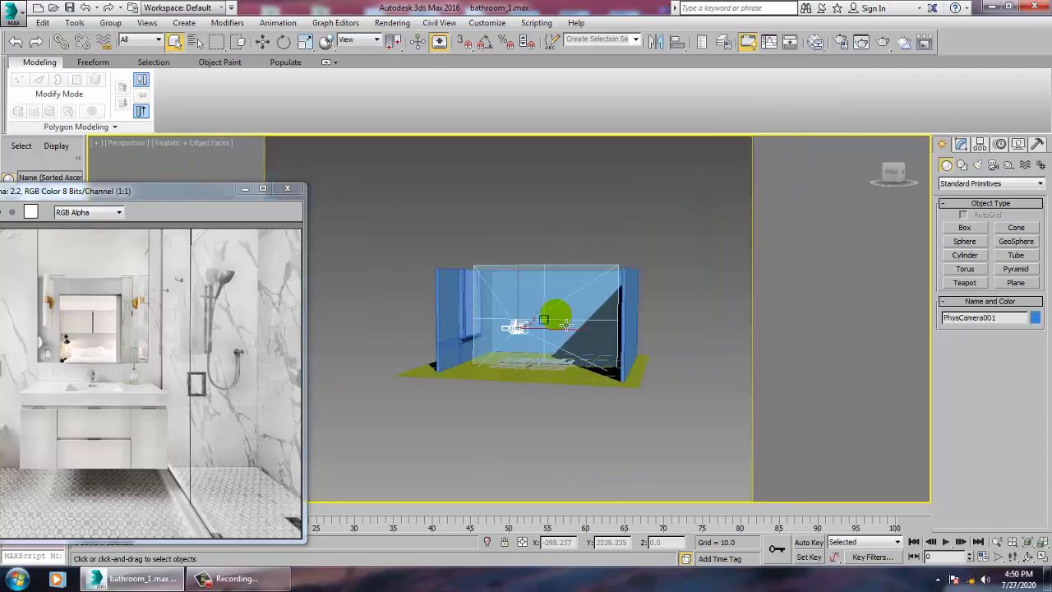
left_click(489, 311)
scroll(568, 304, "up", 3)
middle_click_drag(567, 306, 538, 339, "alt")
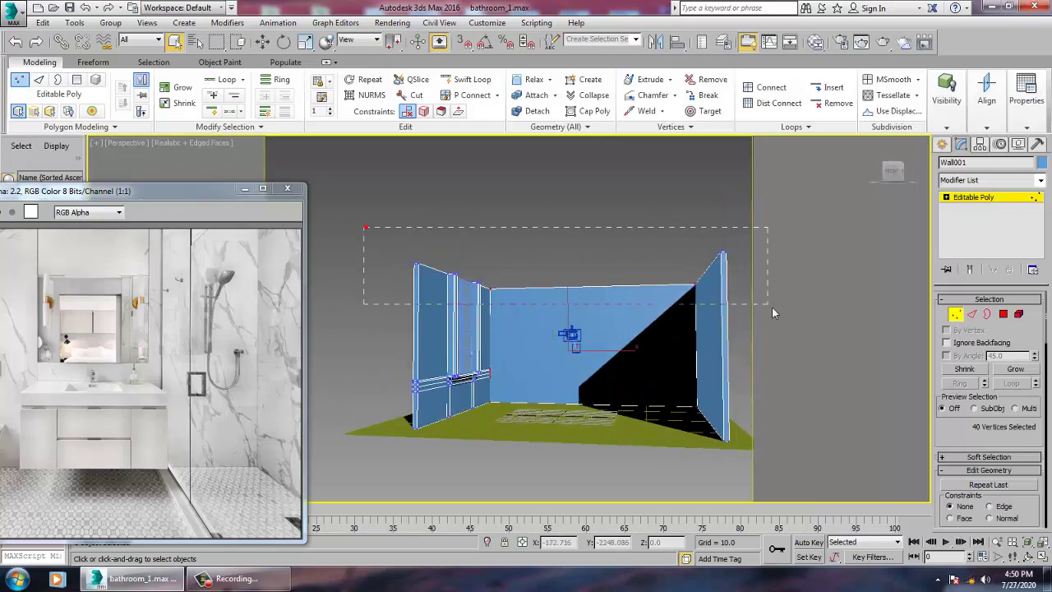
left_click_drag(773, 313, 773, 312)
key("w")
left_click_drag(545, 247, 545, 230)
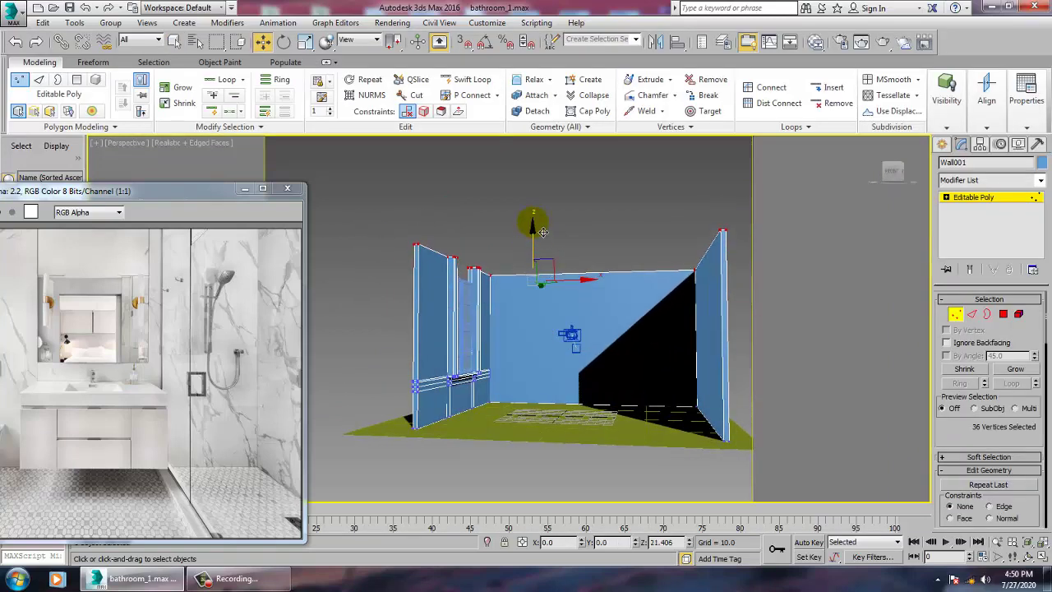
left_click(957, 197)
Select the window object in the side wall.
middle_click_drag(646, 266, 539, 299, "alt")
left_click(478, 300)
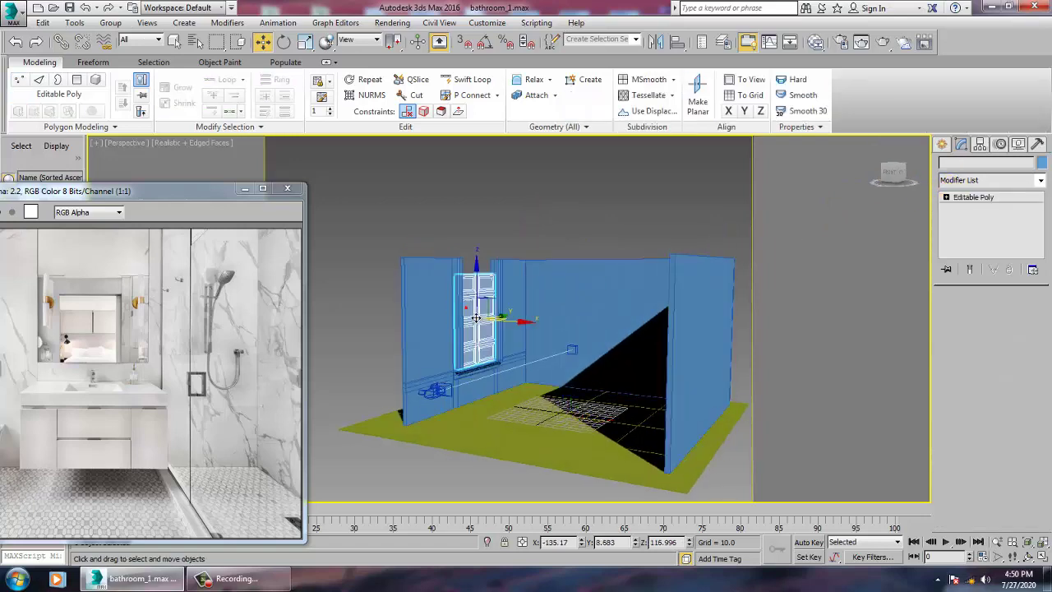
scroll(497, 290, "up", 3)
key("1")
key("1")
key("r")
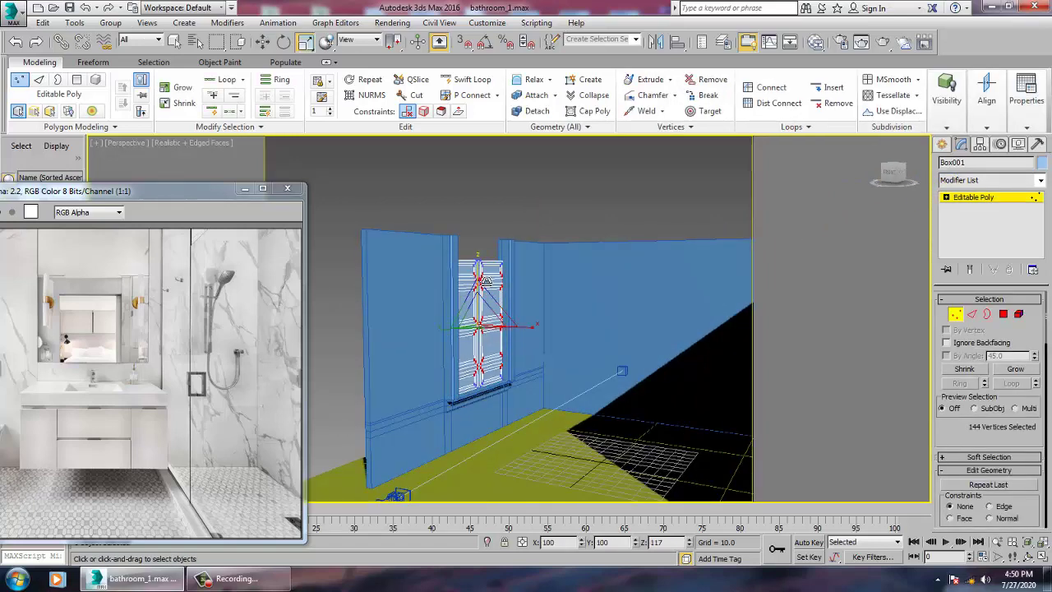
key("ctrl+z")
left_click(955, 198)
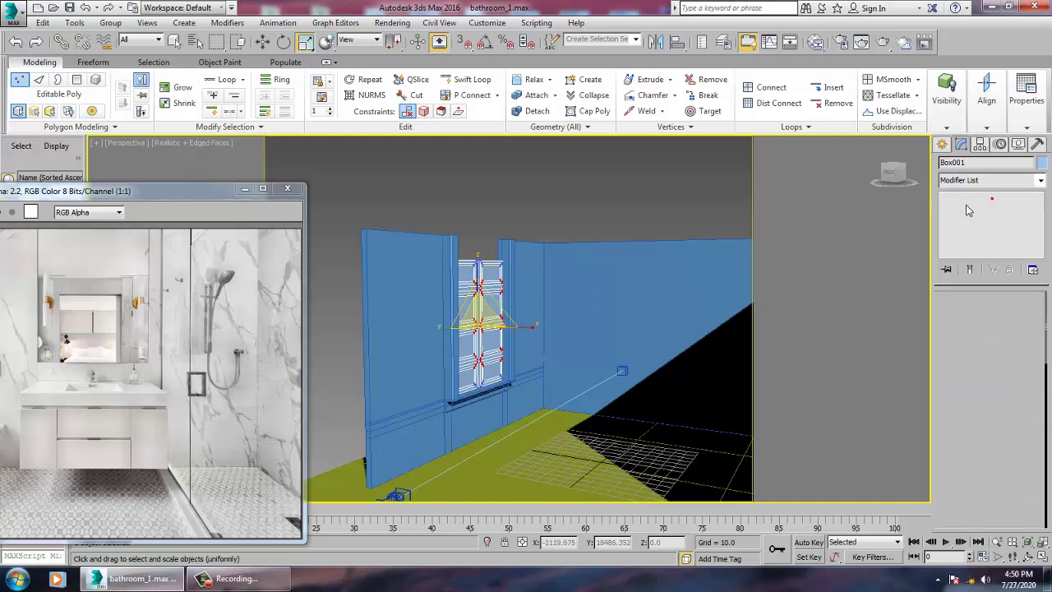
Move the window up and stretch it vertically so it fills the opening up to the raised wall top.
left_click_drag(490, 273, 485, 263)
key("w")
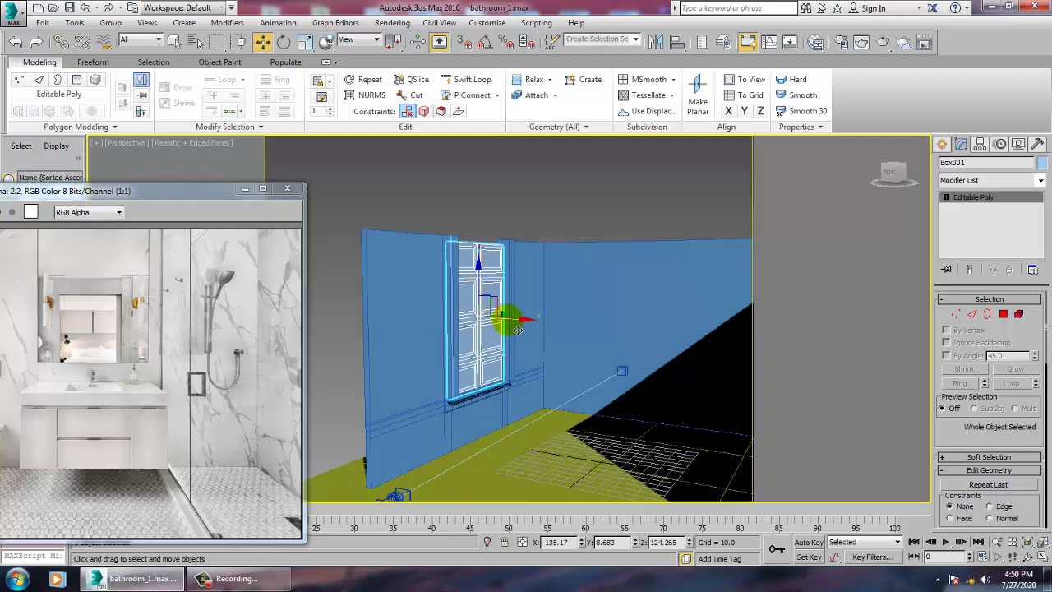
key("r")
left_click_drag(486, 271, 483, 268)
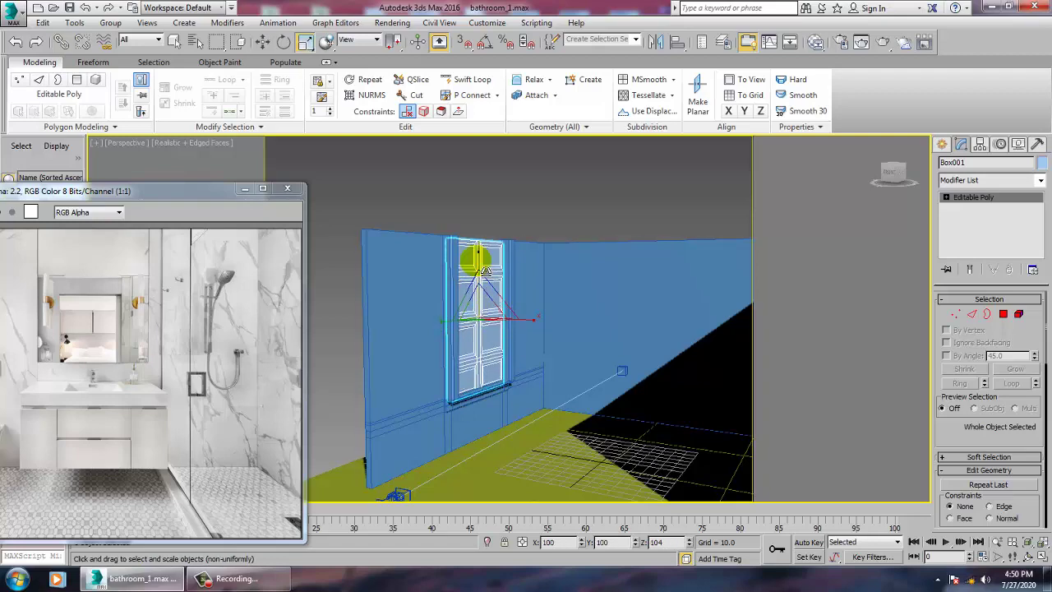
key("w")
Reposition the reference image so the whole bathroom vanity and shower are visible beside the room's back wall.
middle_click_drag(546, 381, 526, 362, "alt")
scroll(536, 383, "up", 3)
left_click_drag(88, 195, 223, 163)
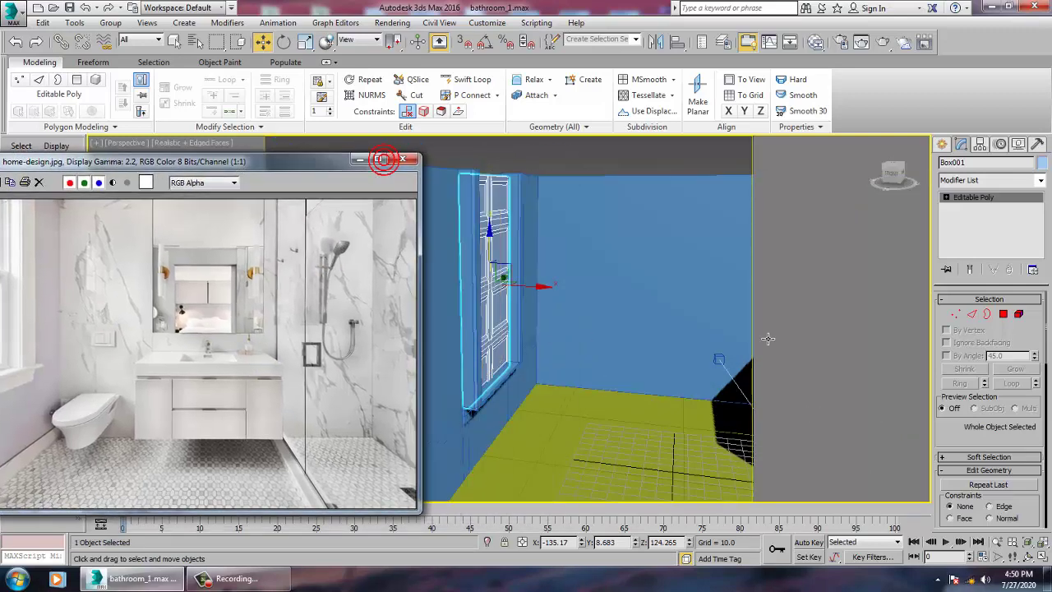
middle_click_drag(747, 308, 668, 327, "alt")
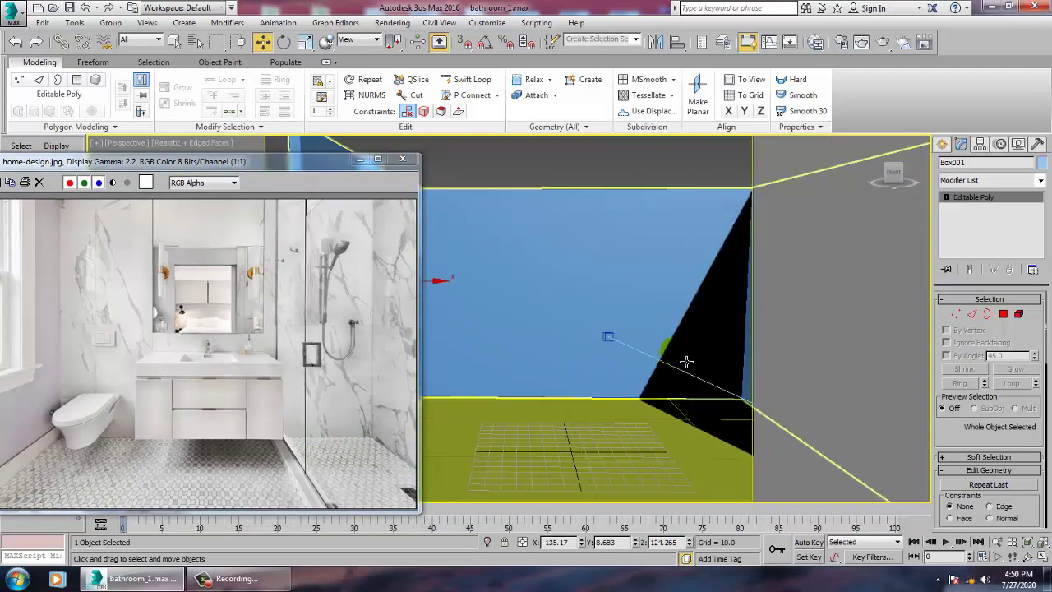
middle_click_drag(700, 366, 707, 372)
key("alt+w")
middle_click_drag(745, 187, 725, 186)
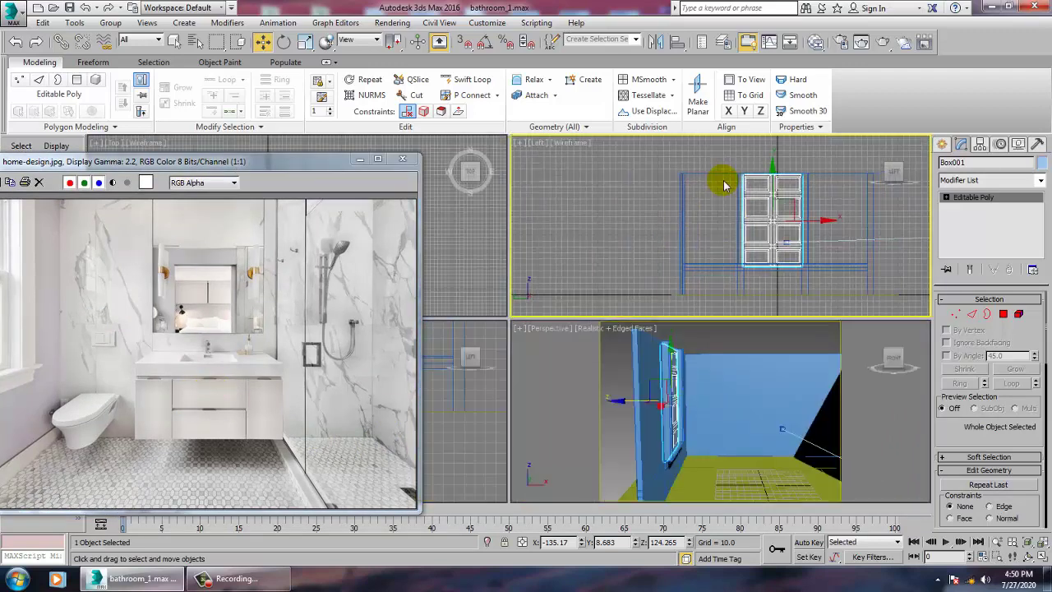
key("alt+w")
key("alt+w")
left_click(572, 393)
key("alt+w")
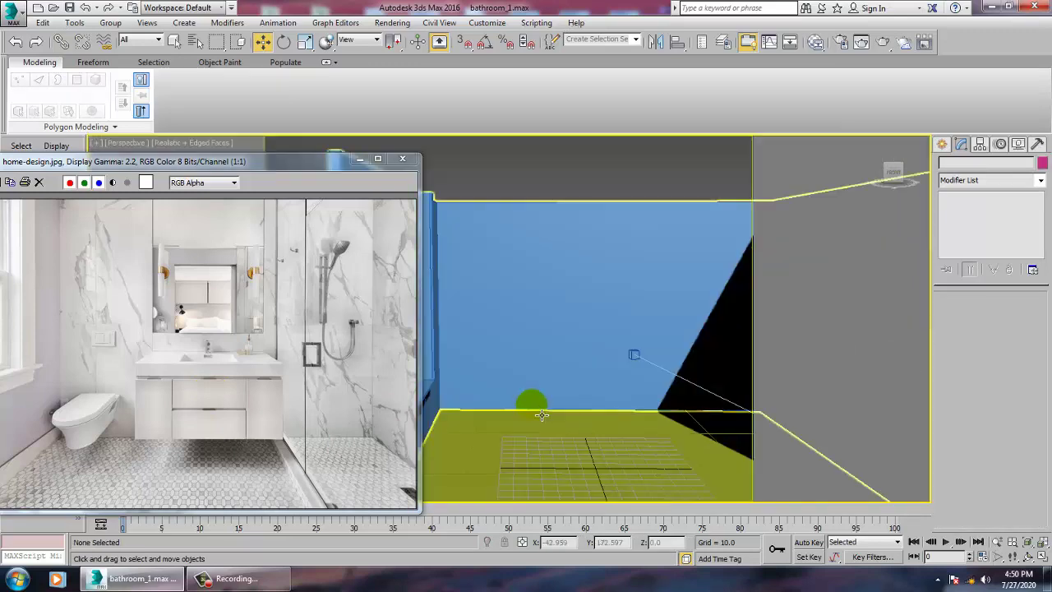
key("alt+w")
left_click(486, 436)
key("alt+w")
scroll(575, 402, "down", 2)
middle_click_drag(649, 374, 759, 395)
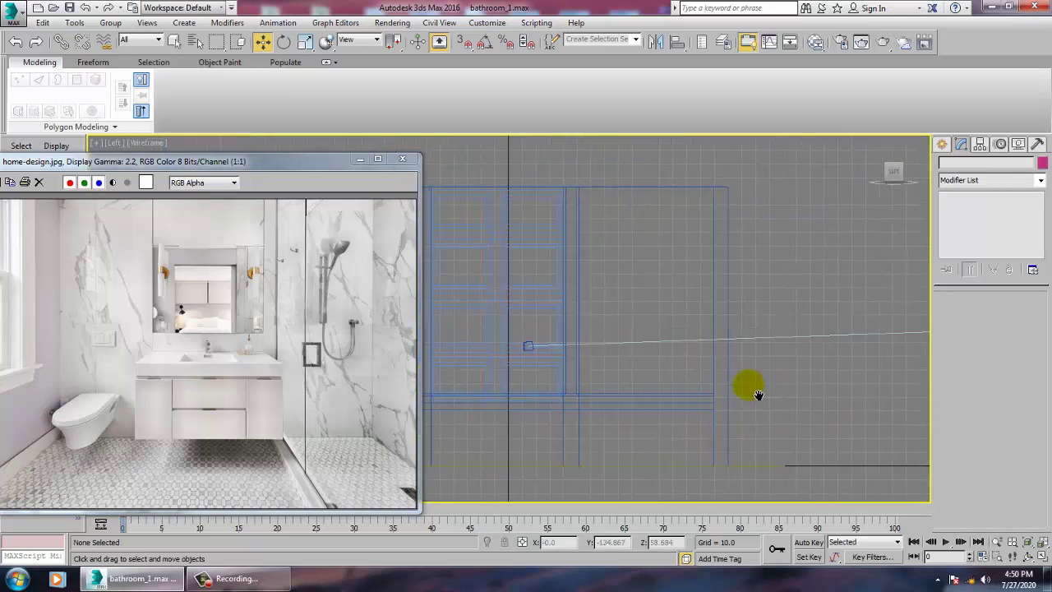
scroll(761, 386, "down", 5)
scroll(664, 379, "up", 5)
Change the Left viewport to the Front view and maximize it around the room.
key("alt+w")
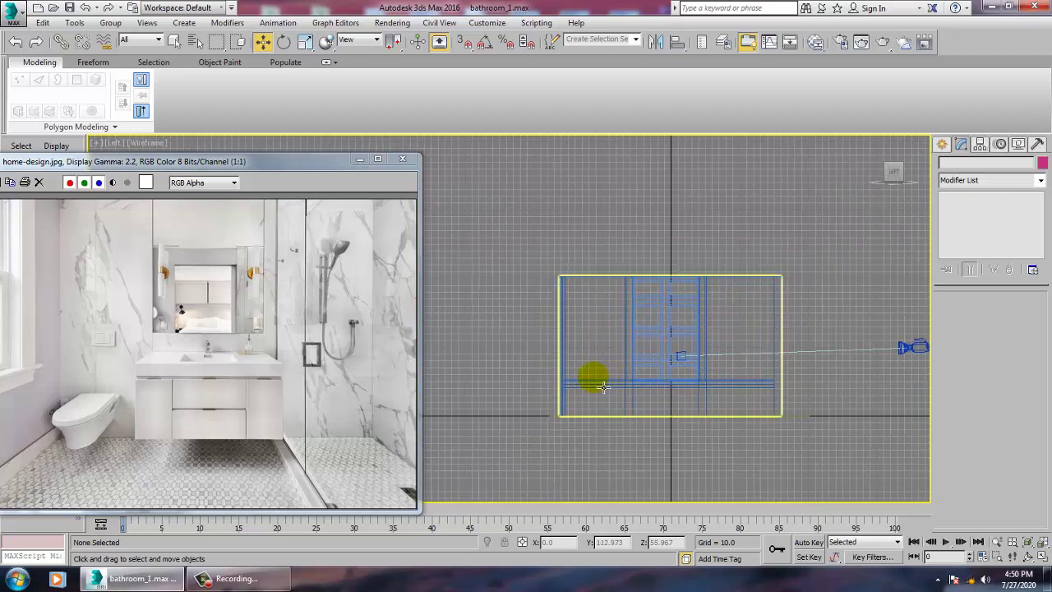
left_click(619, 251)
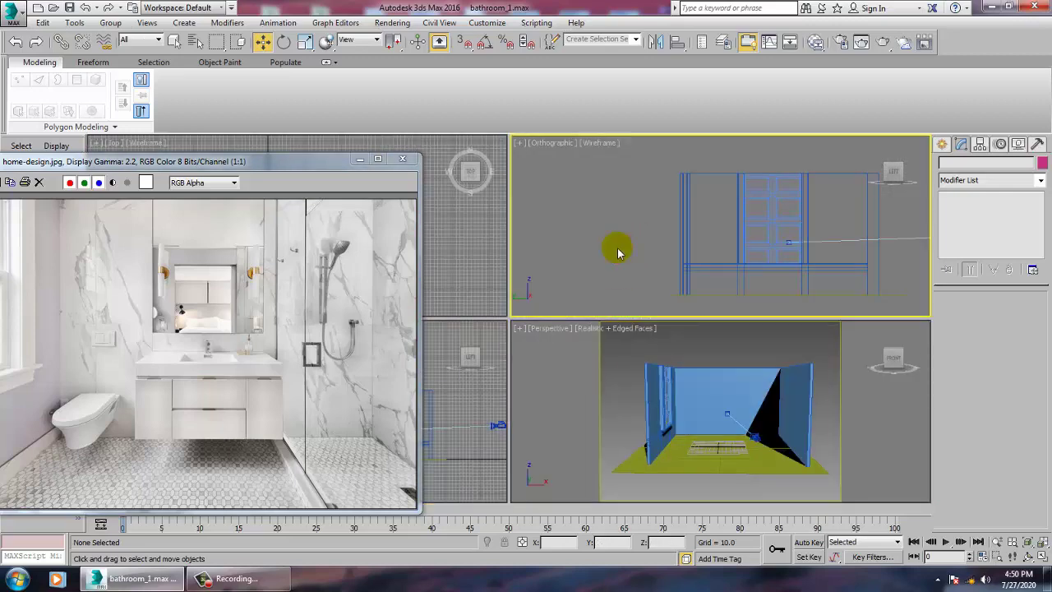
key("f")
middle_click_drag(773, 231, 778, 311)
key("alt+w")
scroll(756, 258, "down", 4)
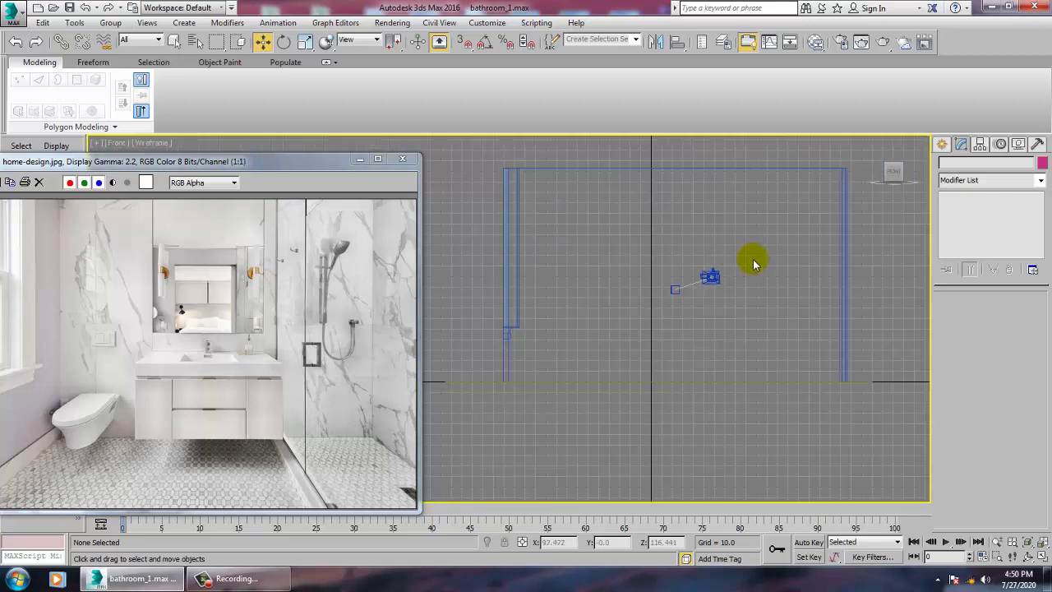
scroll(752, 263, "down", 3)
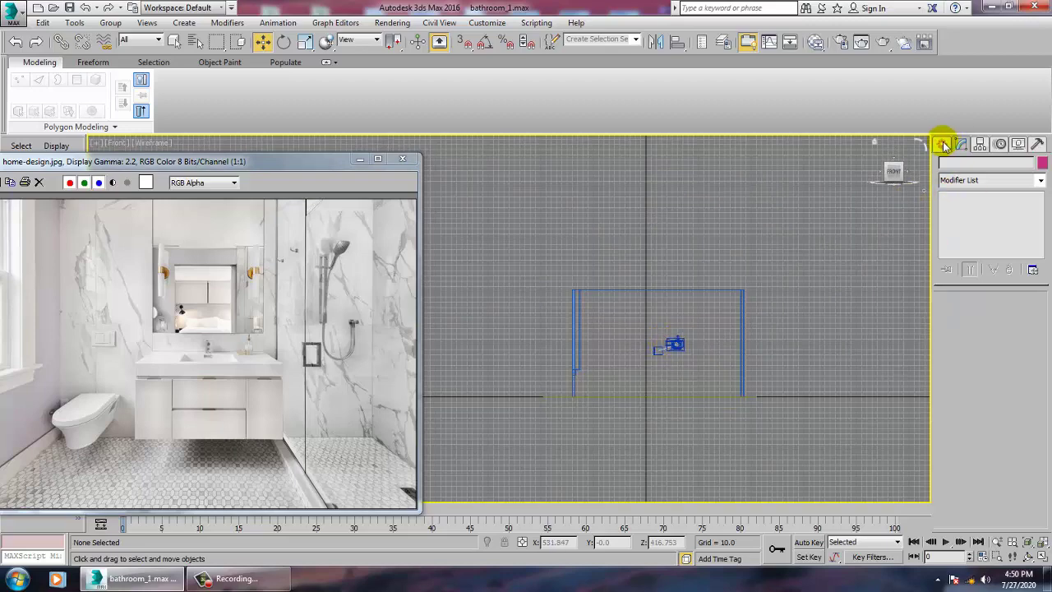
Create a box about 106 wide and 48 long inside the room outline for the vanity cabinet.
left_click(943, 145)
left_click(965, 228)
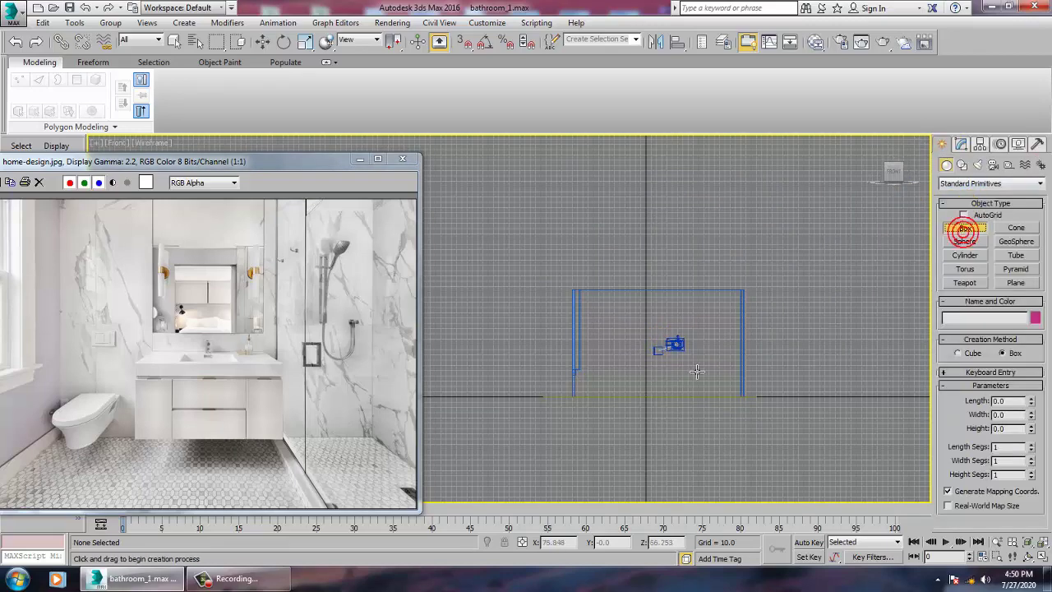
scroll(670, 305, "up", 3)
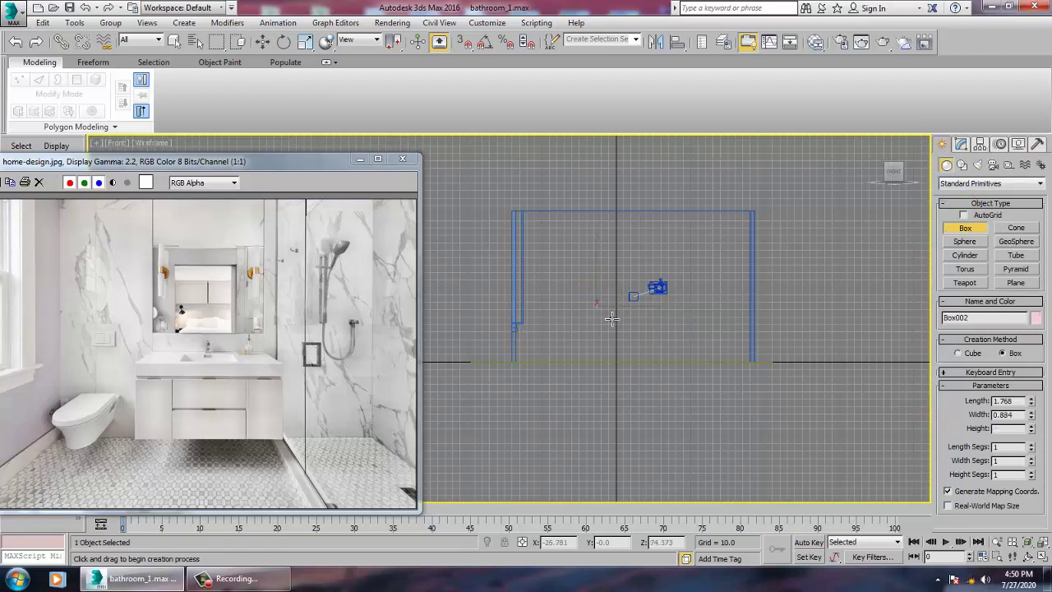
left_click_drag(595, 306, 670, 335)
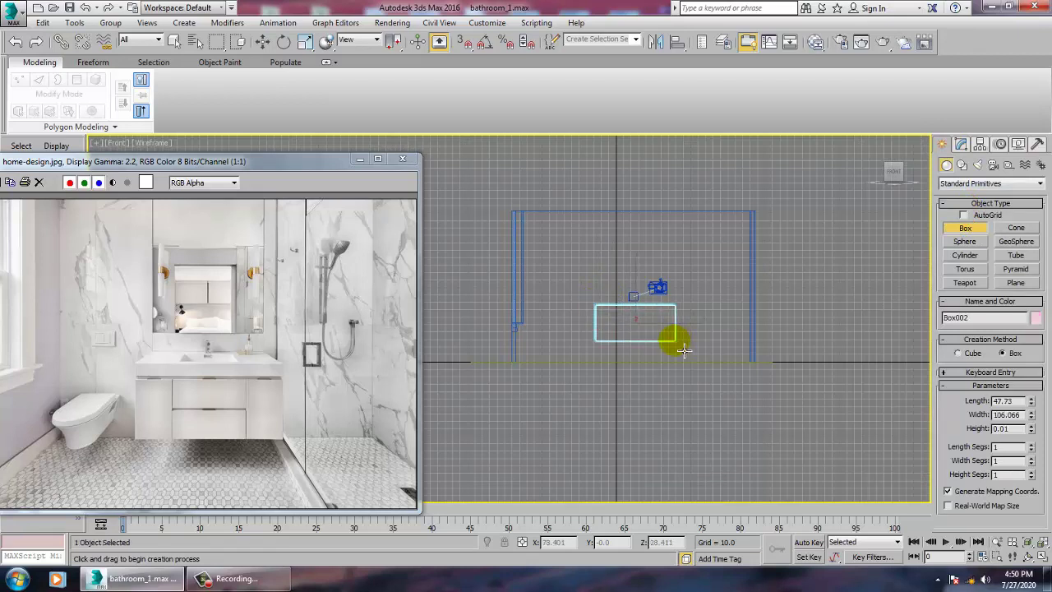
key("w")
In the maximized Perspective view, scale the new box along its Y axis to give it a deep cabinet body.
key("alt+w")
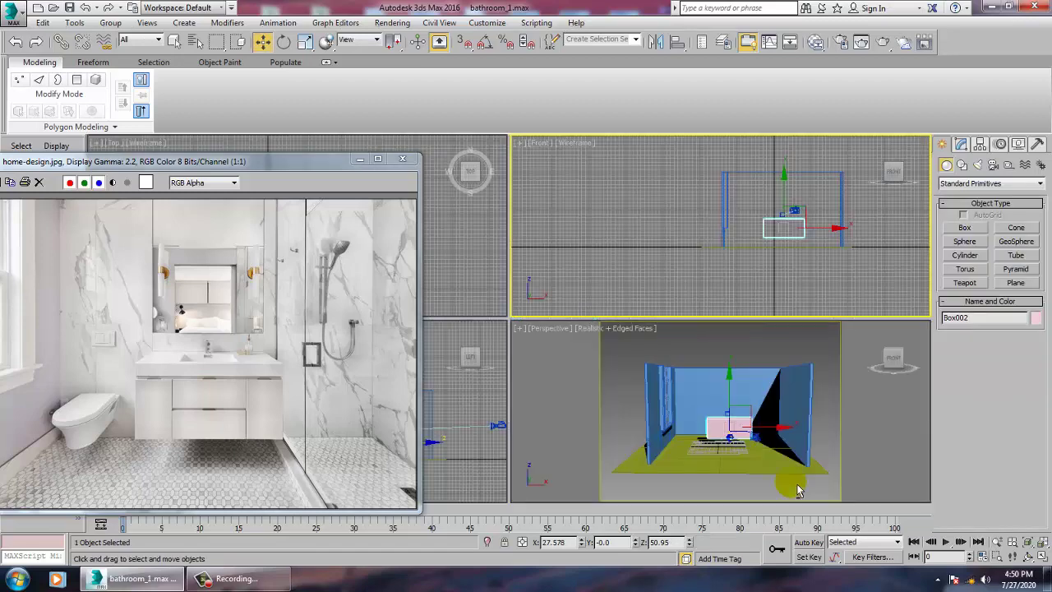
right_click(796, 485)
key("z")
key("alt+w")
scroll(781, 406, "down", 6)
middle_click_drag(740, 401, 779, 433, "alt")
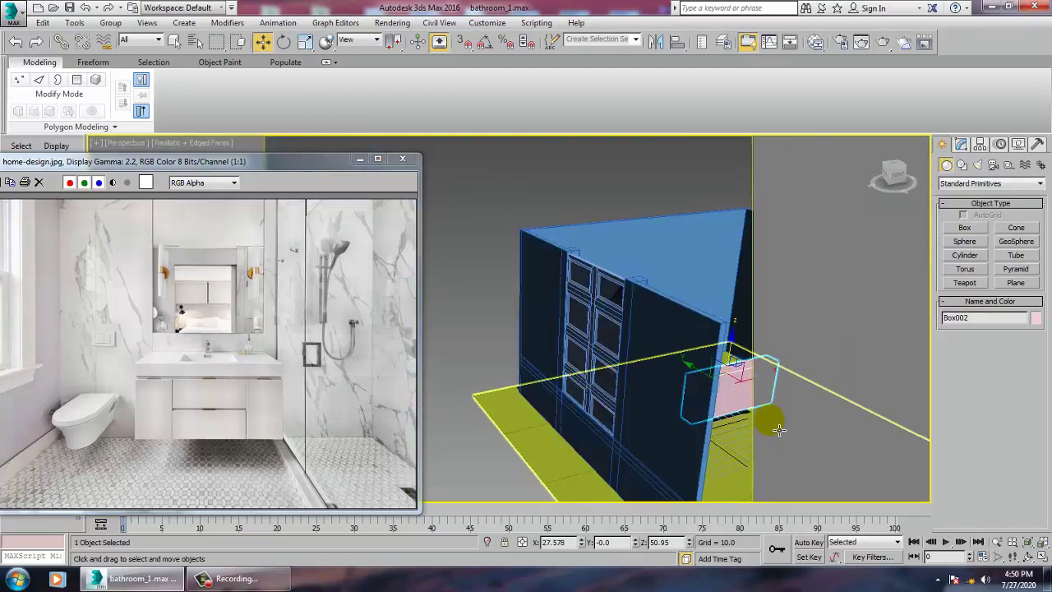
scroll(779, 430, "up", 2)
scroll(712, 369, "down", 4)
middle_click_drag(711, 369, 714, 399, "alt")
scroll(714, 399, "up", 4)
key("r")
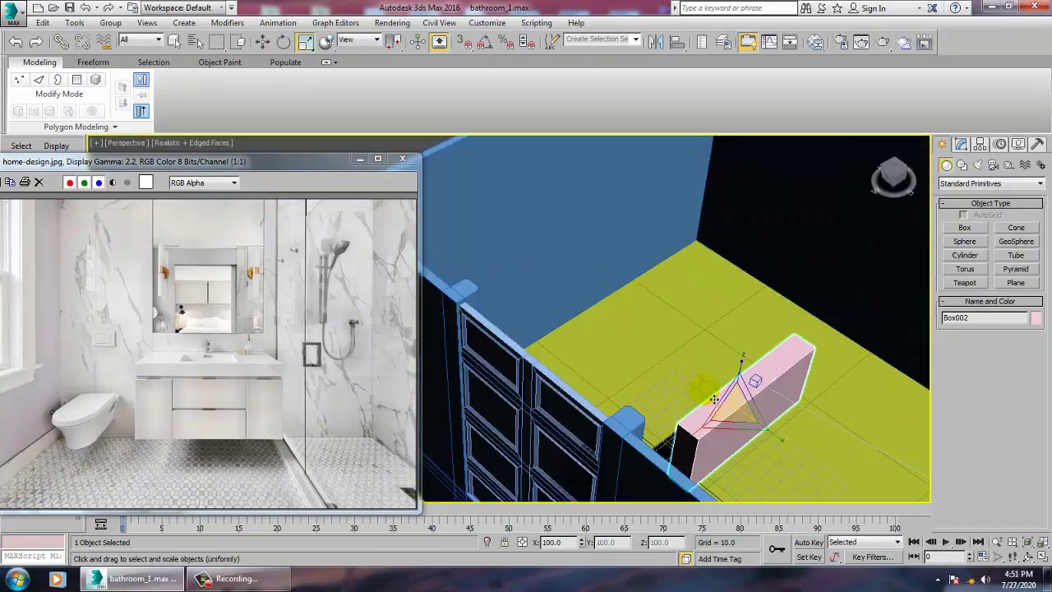
left_click_drag(785, 448, 934, 523)
Move the box along Y to about 156, up to the room's back wall.
key("w")
left_click(740, 429)
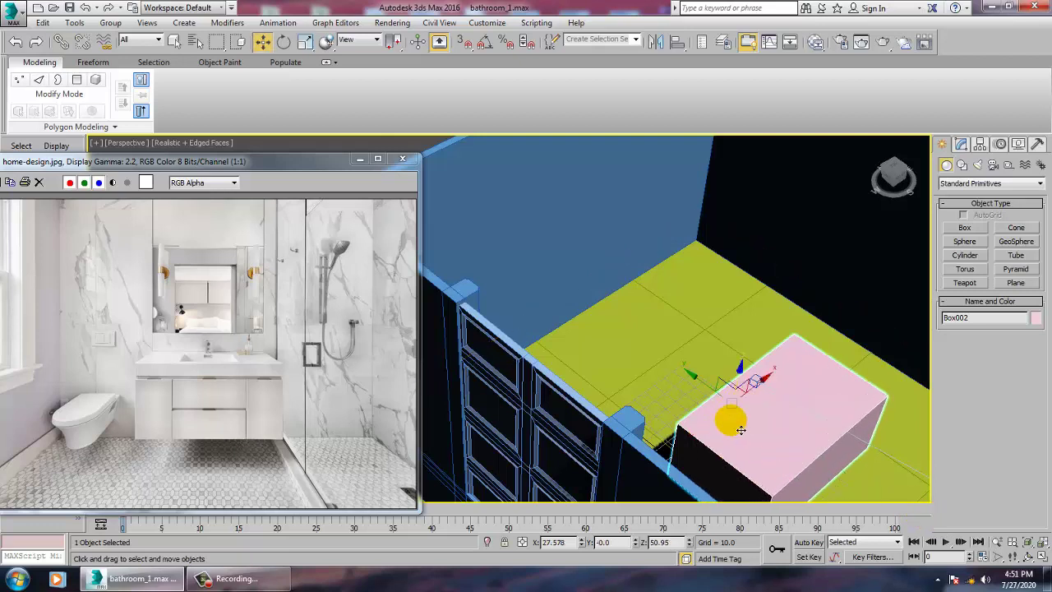
left_click_drag(716, 401, 491, 293)
mouse_move(678, 340)
middle_mouse_down("alt")
mouse_move(578, 301)
mouse_move(620, 302)
mouse_move(659, 333)
mouse_move(699, 309)
mouse_move(638, 305)
mouse_move(683, 316)
mouse_move(669, 329)
middle_mouse_up("alt")
key("r")
key("w")
scroll(669, 329, "up", 3)
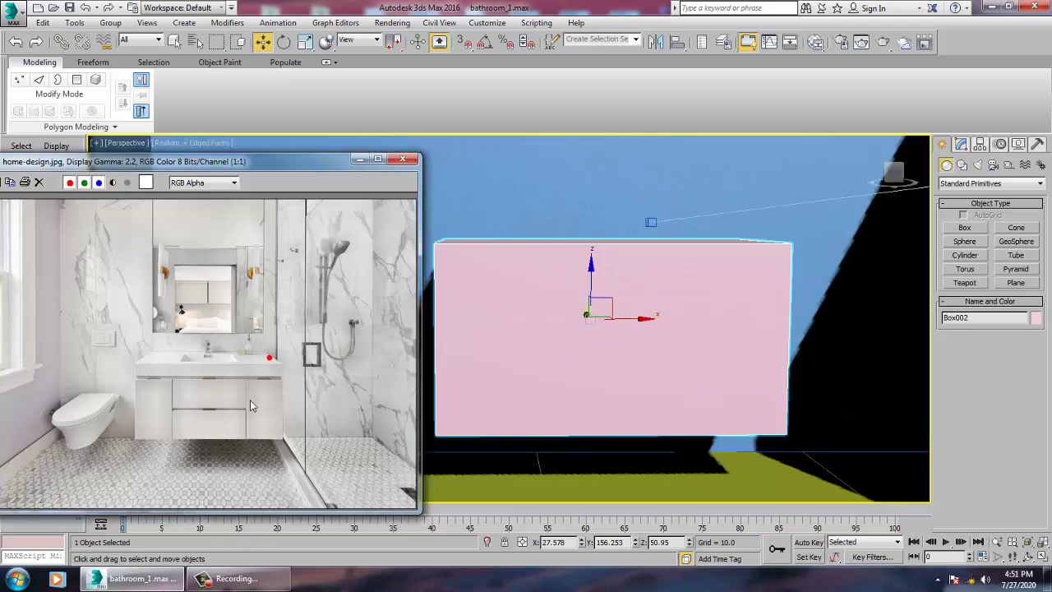
Enlarge the reference image to 2:1 on the vanity and convert the box to an Editable Poly.
scroll(248, 401, "up", 1)
right_click(617, 312)
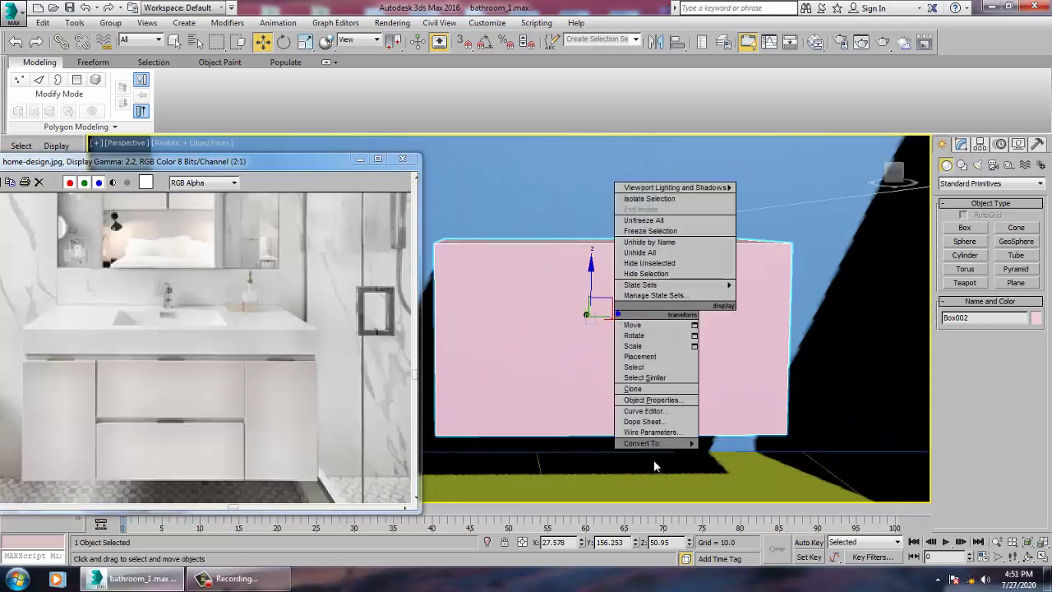
mouse_move(674, 443)
left_click(709, 453)
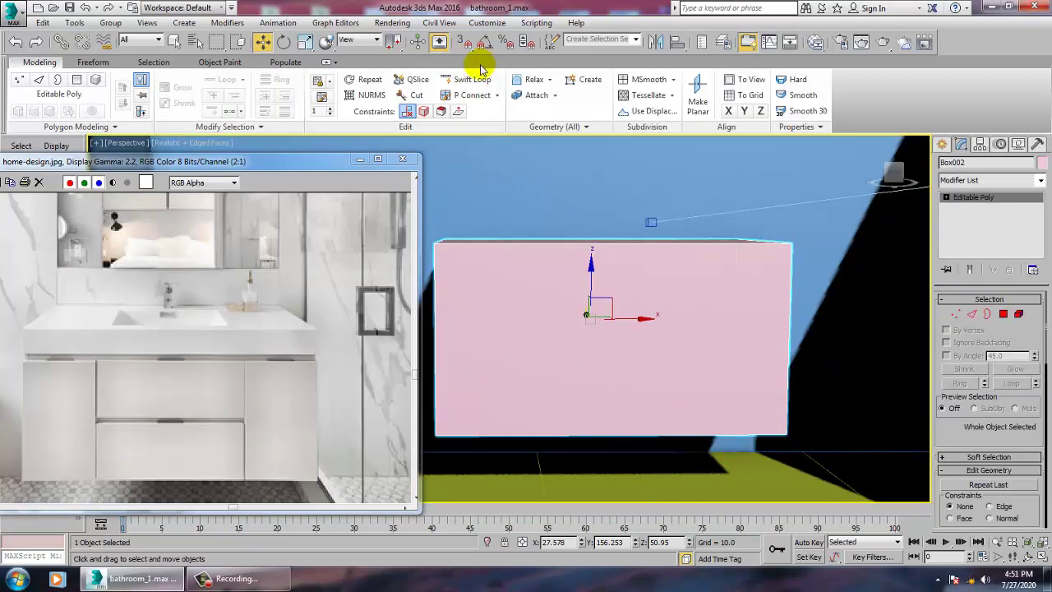
Use Swift Loop to add closely spaced horizontal edge loops near the box's top and a vertical loop near its left end.
left_click(473, 80)
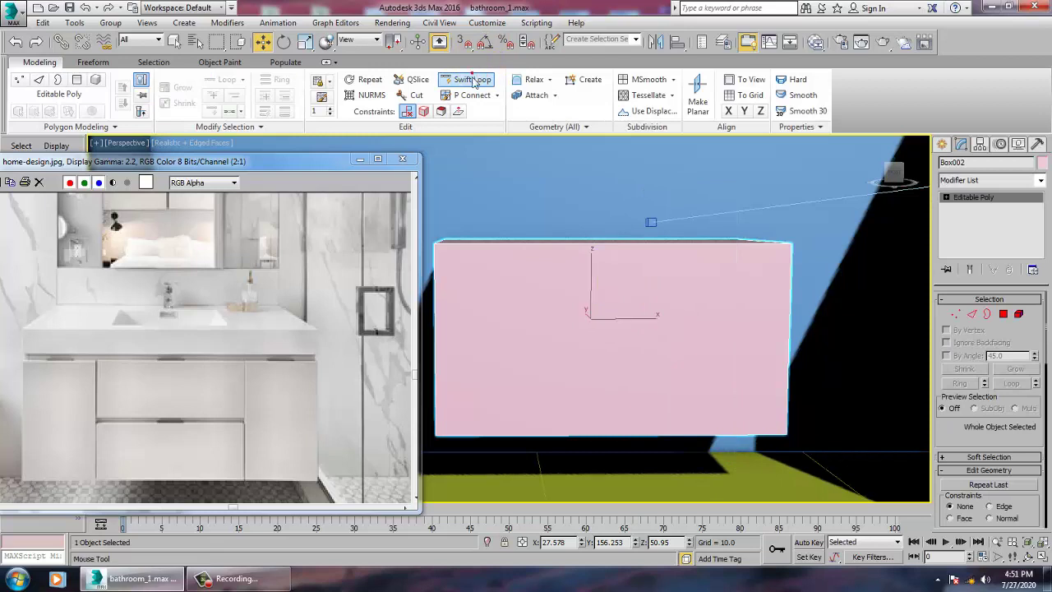
left_click(445, 282)
middle_click_drag(463, 277, 537, 281, "alt")
scroll(466, 275, "up", 2)
left_click(531, 296)
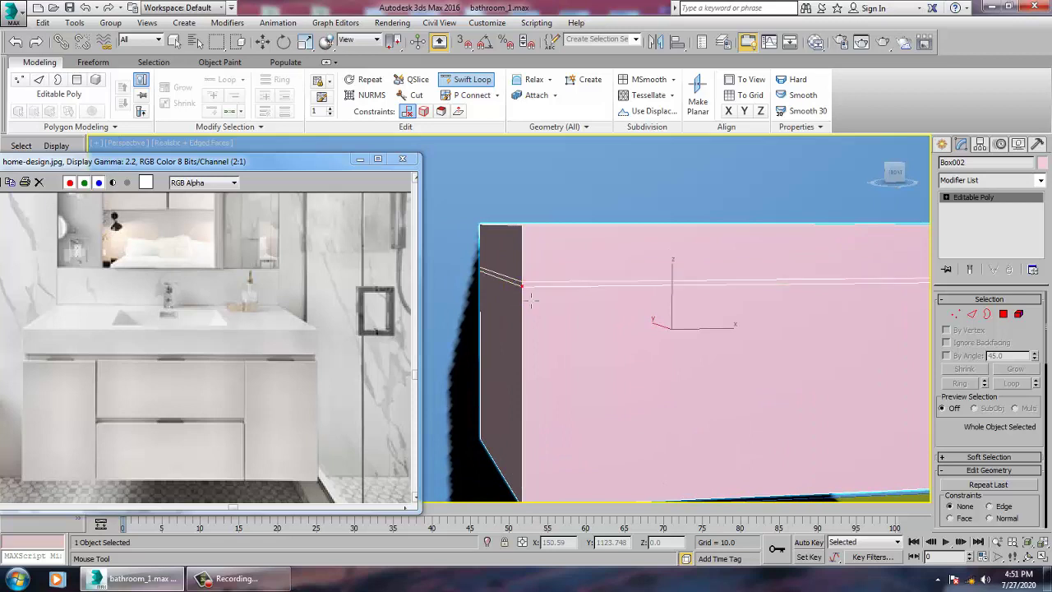
left_click(530, 302)
middle_click_drag(534, 303, 605, 301, "alt")
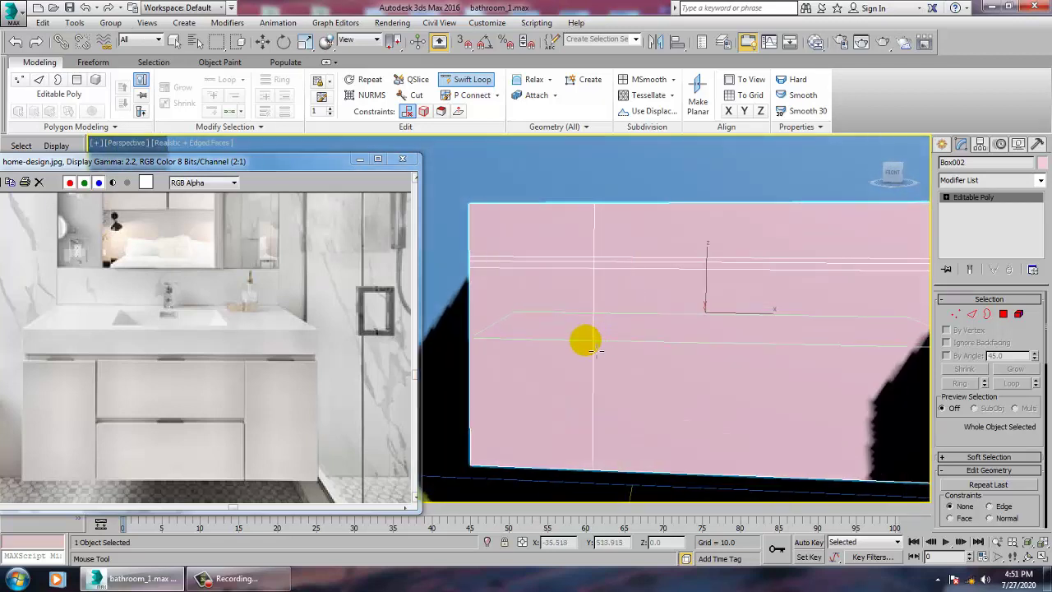
Add two closely spaced horizontal edge loops around the box's mid-height for the drawer gap, and leave Swift Loop.
left_click(590, 358)
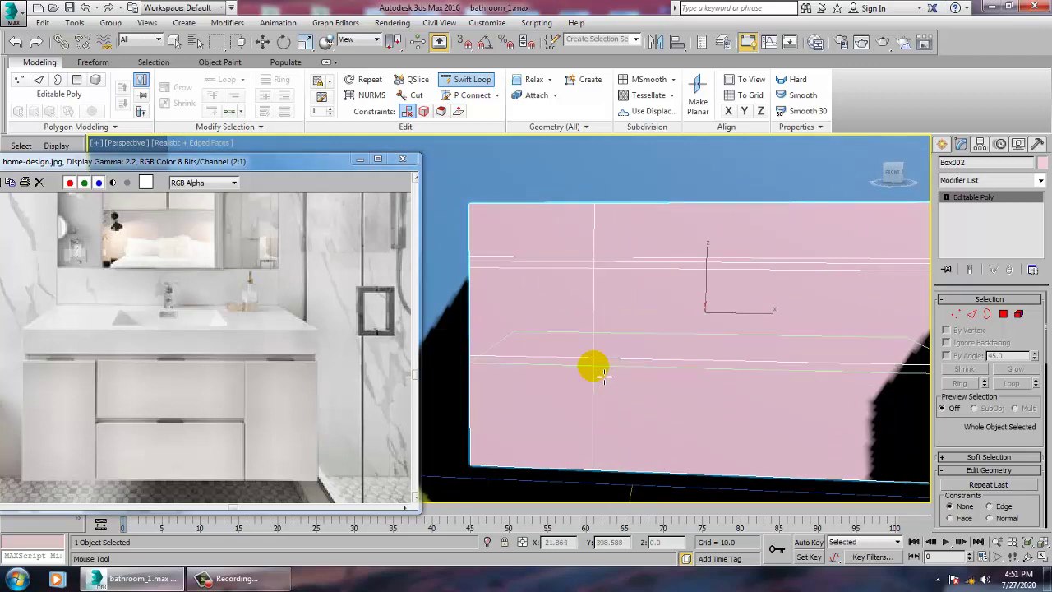
left_click(601, 375)
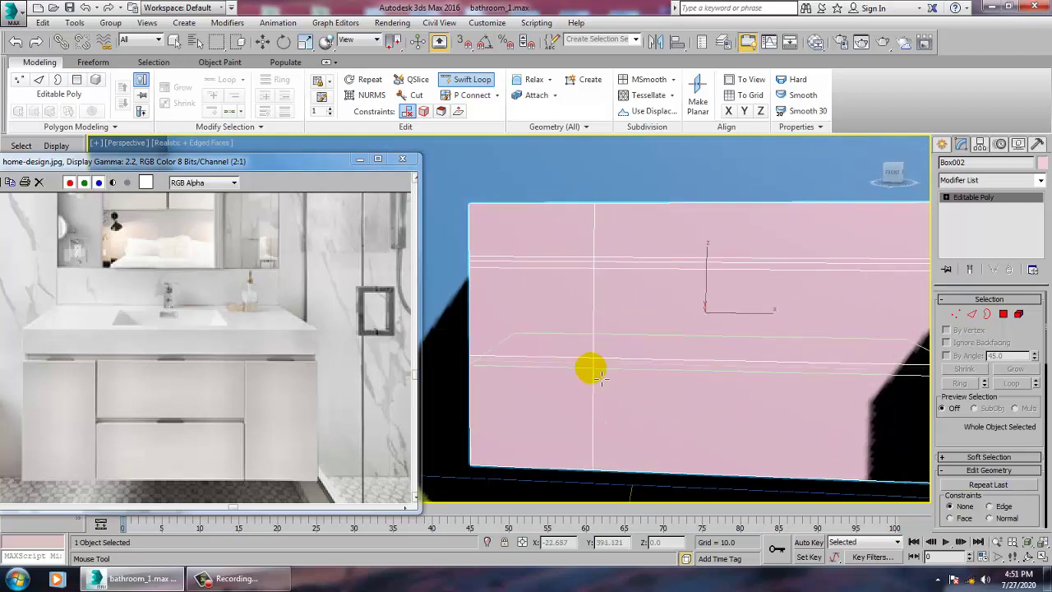
right_click(602, 379)
middle_click_drag(602, 379, 921, 266, "alt")
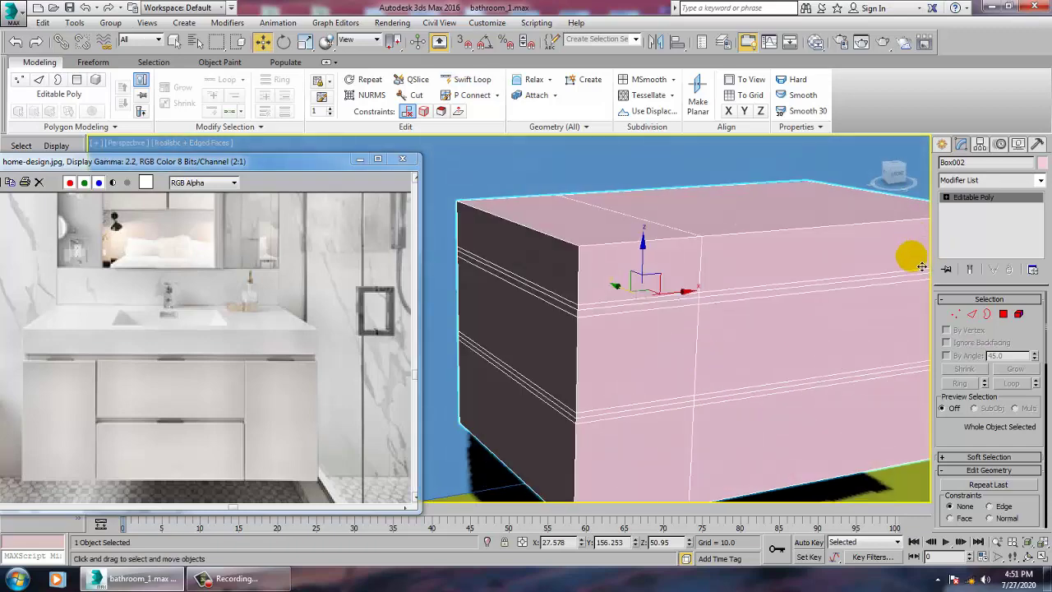
Select the middle edge loop of the closely spaced horizontal loops near the box's top.
left_click(977, 315)
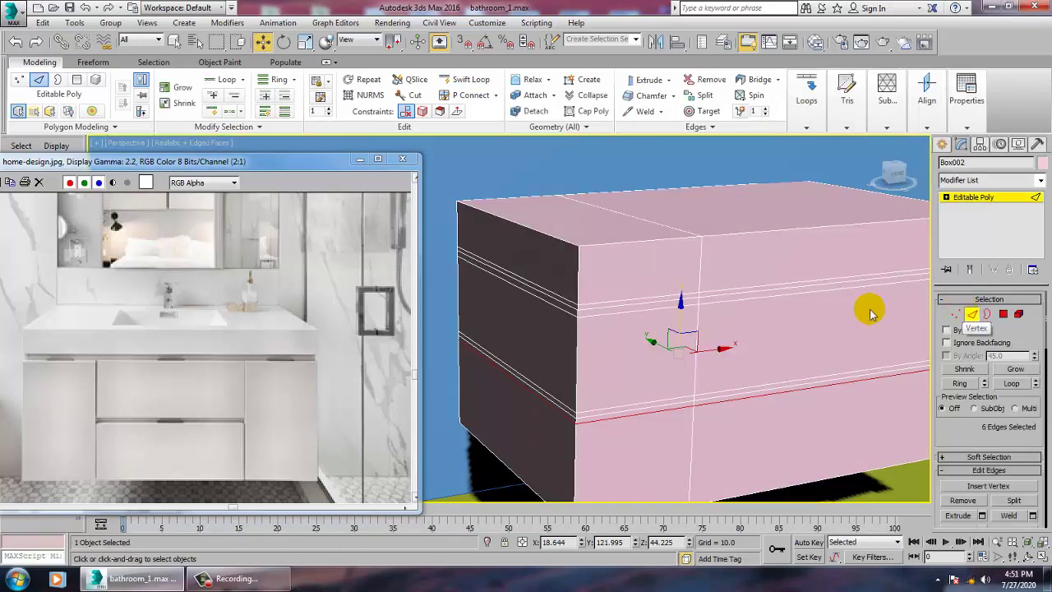
left_click_drag(659, 313, 702, 245)
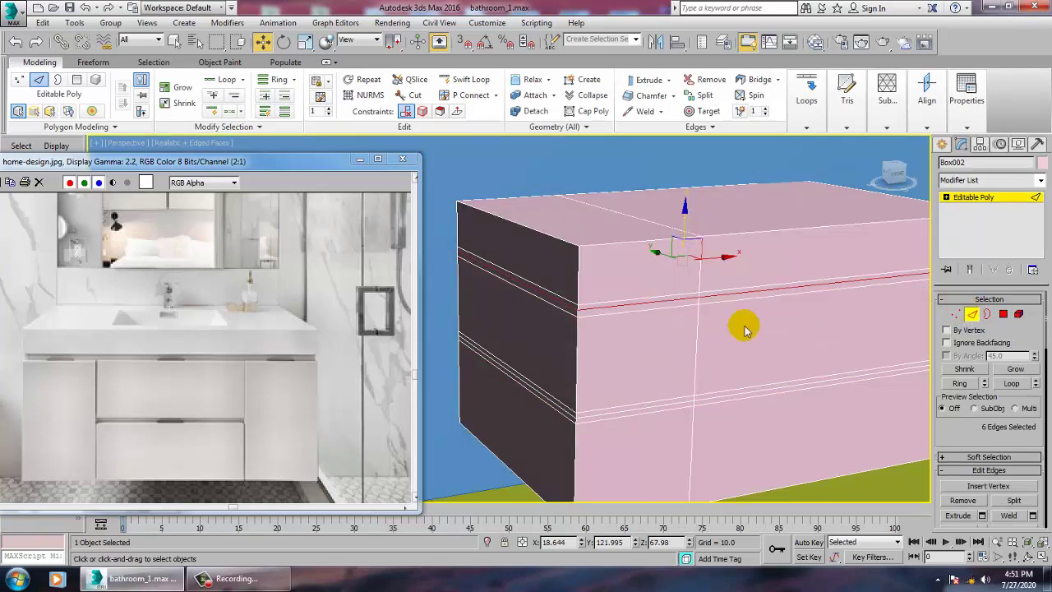
Try to extrude the selected edge loop inward with a height of -0.485 and a width of 3.0.
left_click(982, 516)
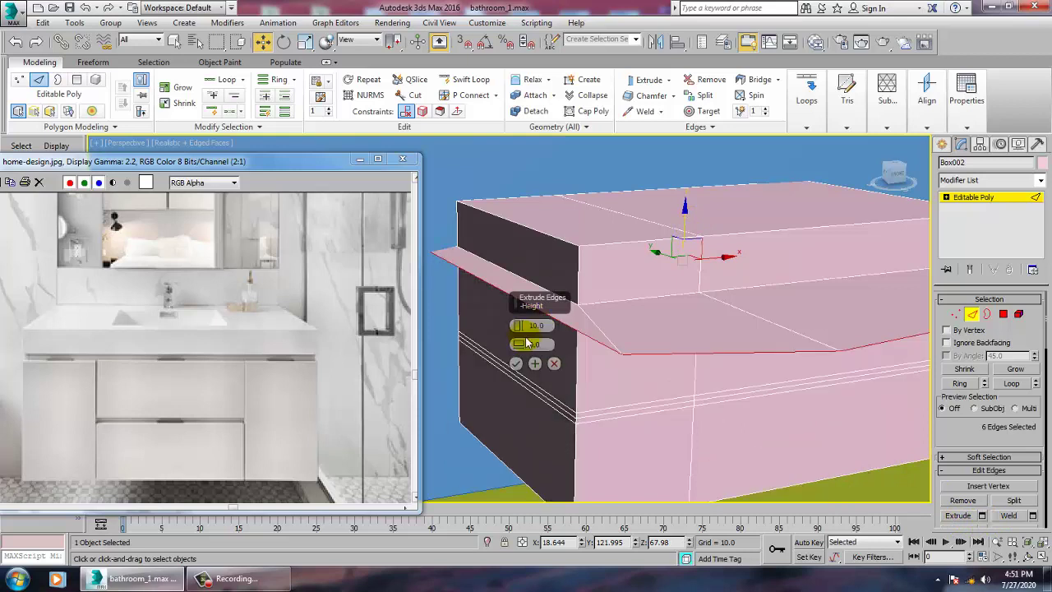
left_click_drag(518, 328, 540, 390)
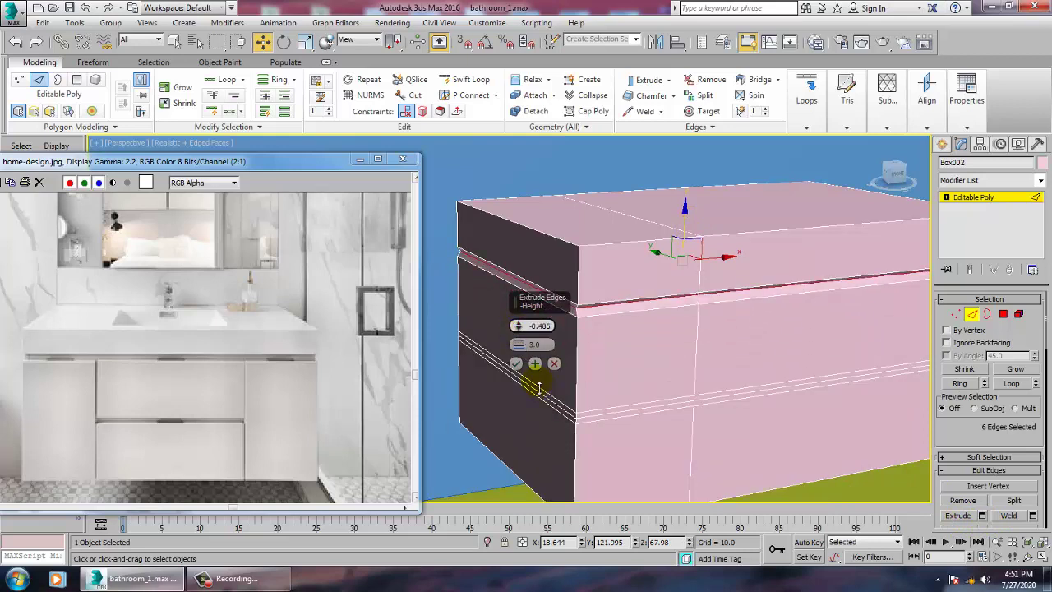
left_click(517, 364)
left_click(474, 444)
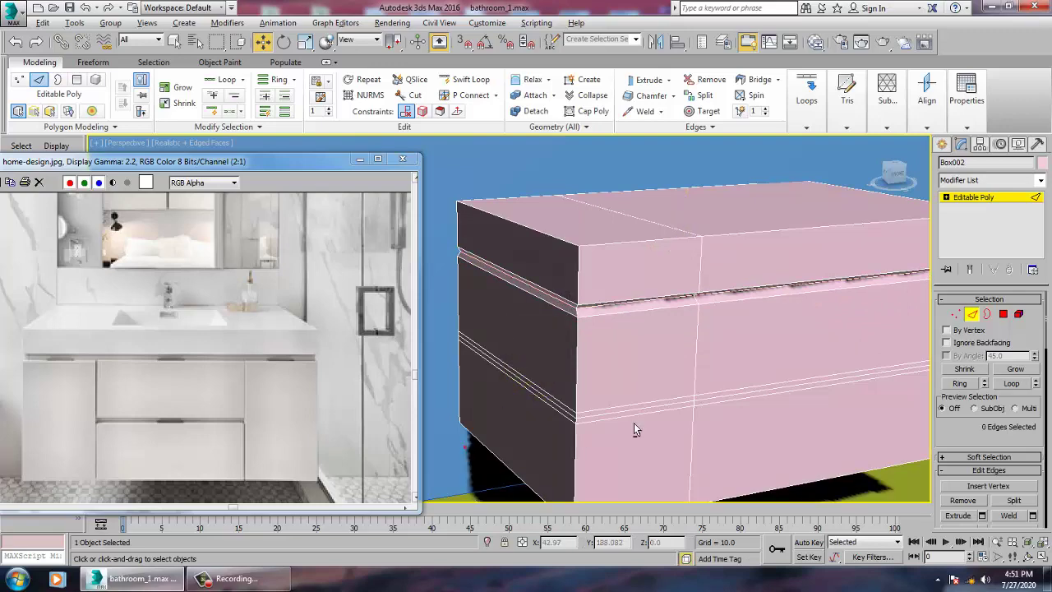
middle_click_drag(785, 362, 743, 339, "alt")
key("ctrl+z")
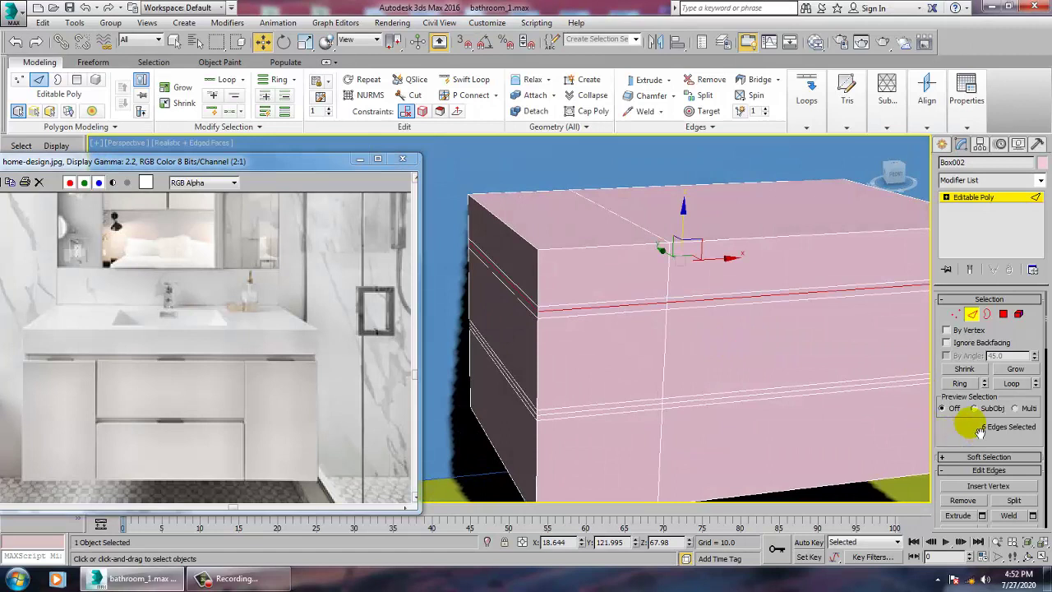
Extrude the selected edge loop below the countertop with a height of -0.356 and a width of 0.8, and clear the selection.
left_click(982, 516)
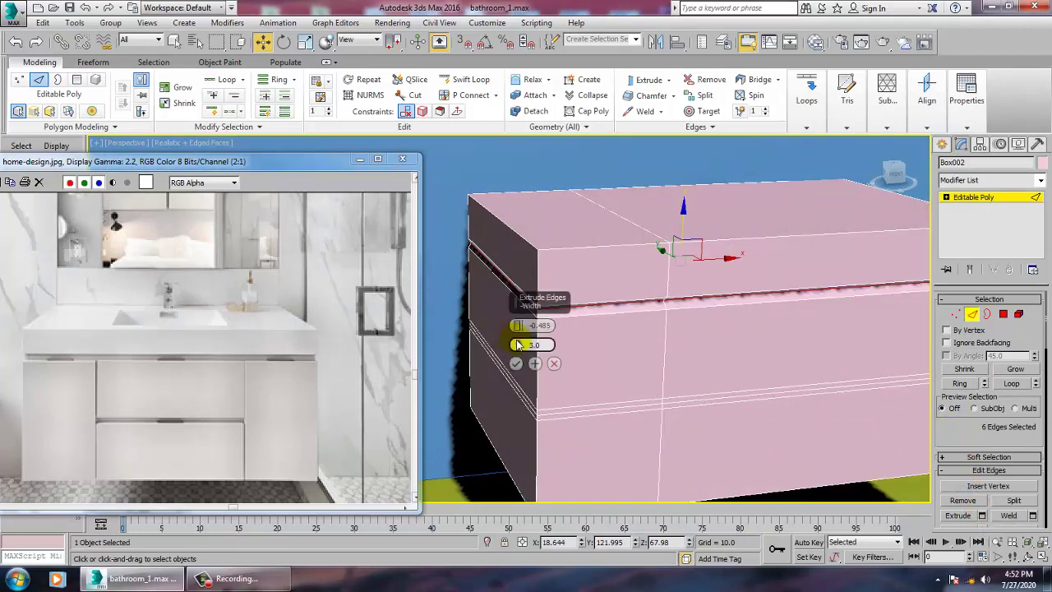
left_click_drag(519, 327, 534, 359)
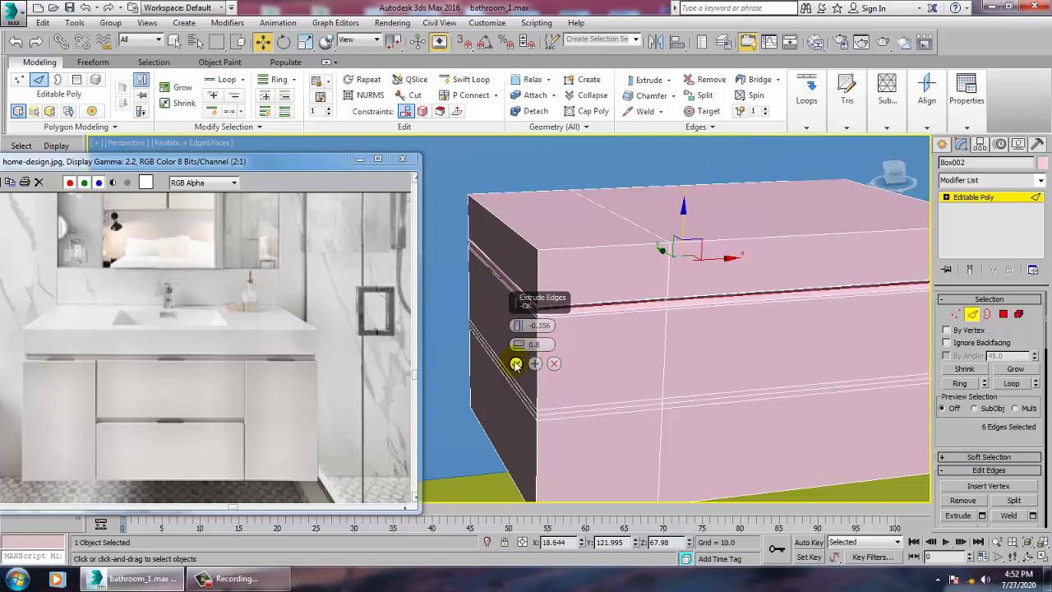
left_click(515, 364)
middle_click_drag(446, 266, 665, 307, "alt")
left_click(662, 311)
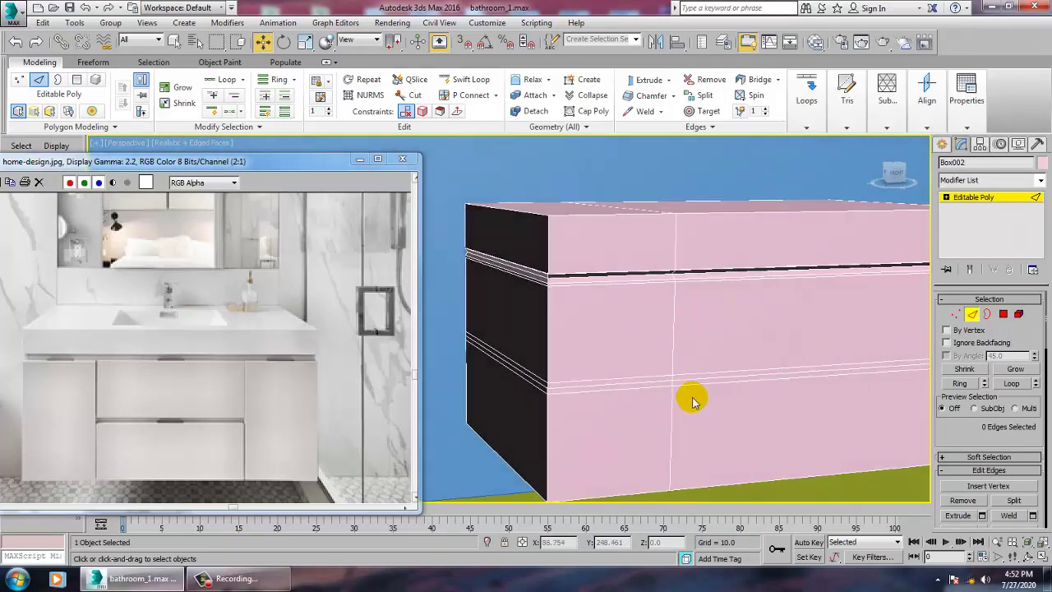
Add a vertical edge loop near the box's right end with Swift Loop, matching the one near the left end.
middle_click_drag(693, 401, 716, 353, "alt")
left_click(727, 374)
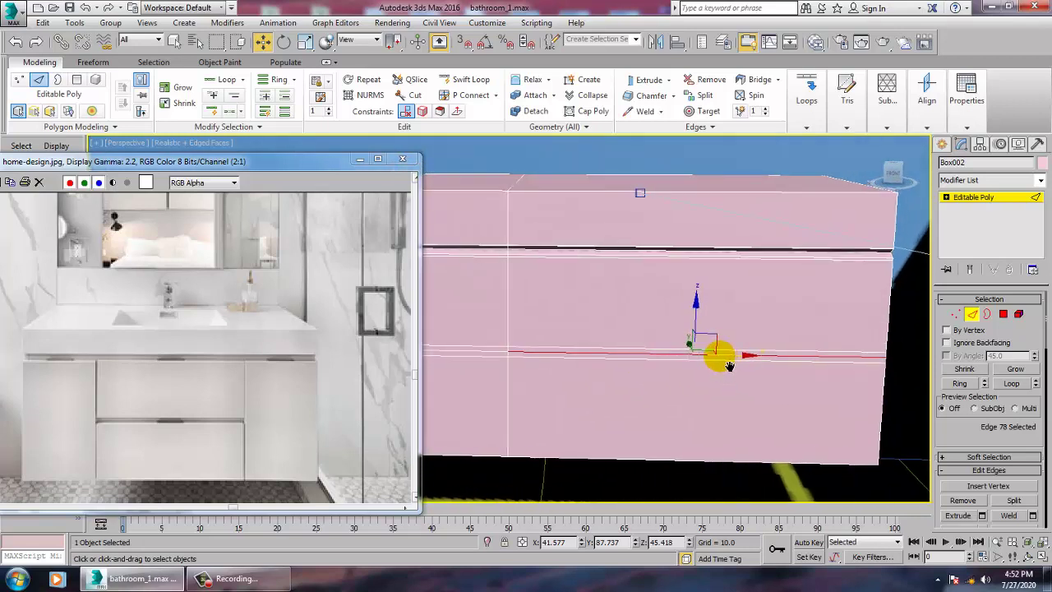
left_click(470, 78)
left_click(743, 298)
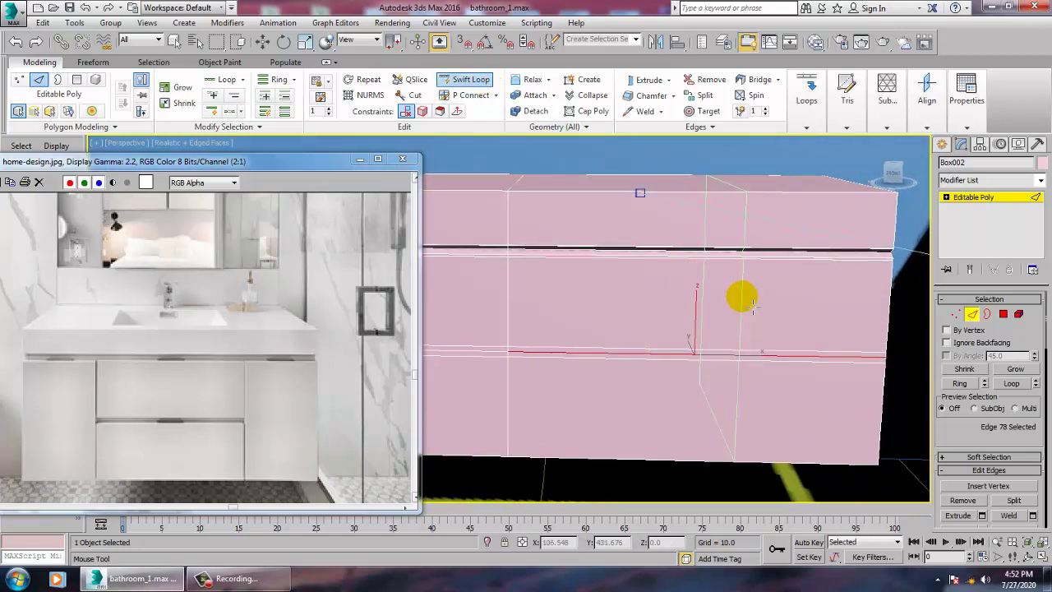
middle_click_drag(625, 304, 742, 321, "alt")
right_click(886, 300)
Inset the lower middle front polygon of the vanity by 1.0 for the bottom drawer, with selected faces shaded.
left_click(1003, 319)
left_click(752, 425)
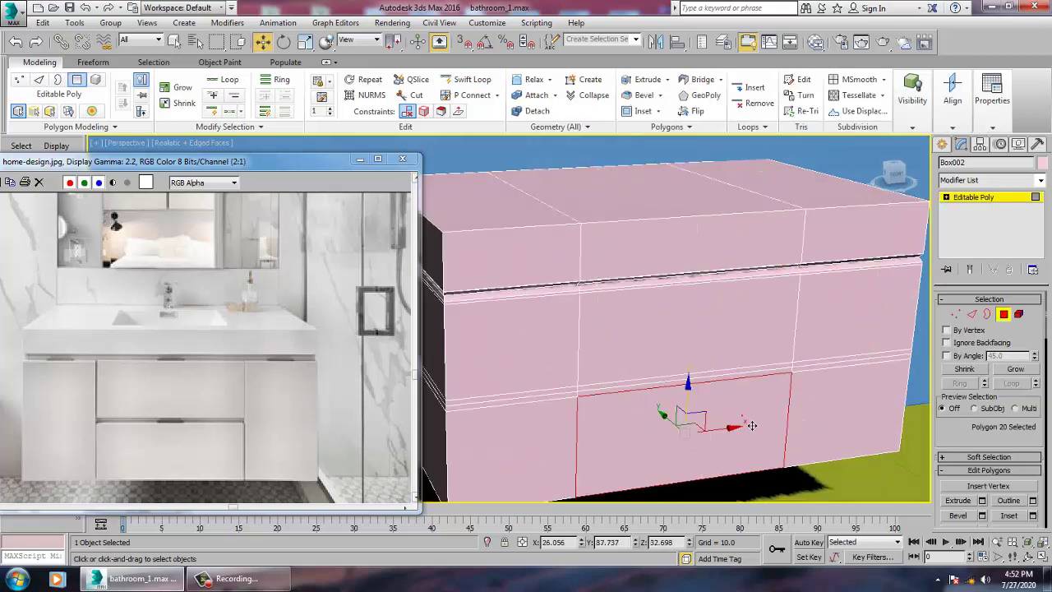
key("F2")
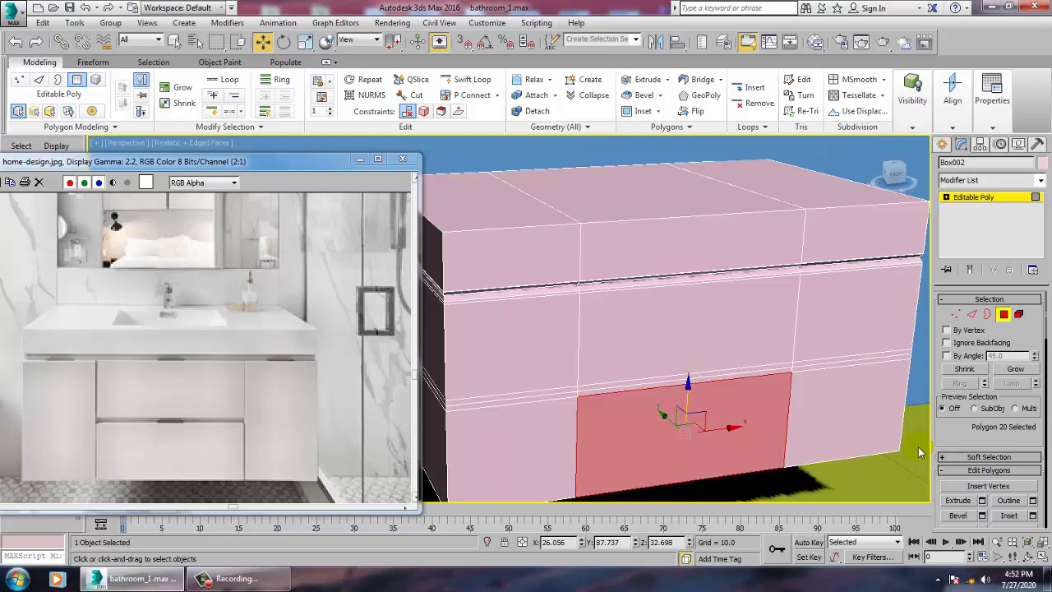
left_click(1034, 516)
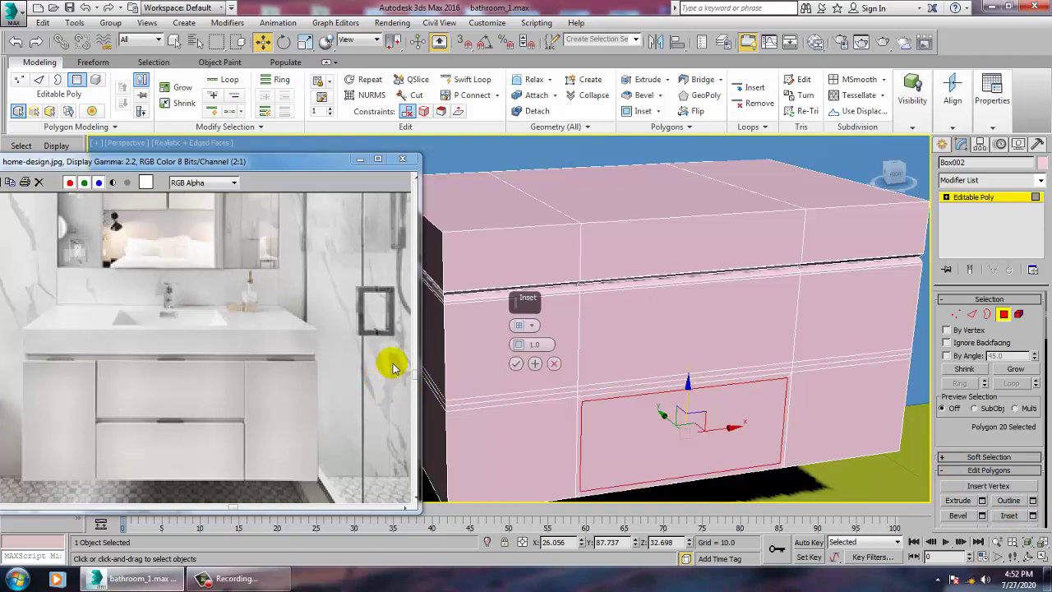
left_click(516, 365)
Scale the inset lower drawer polygon down slightly to widen its border.
scroll(673, 401, "up", 5)
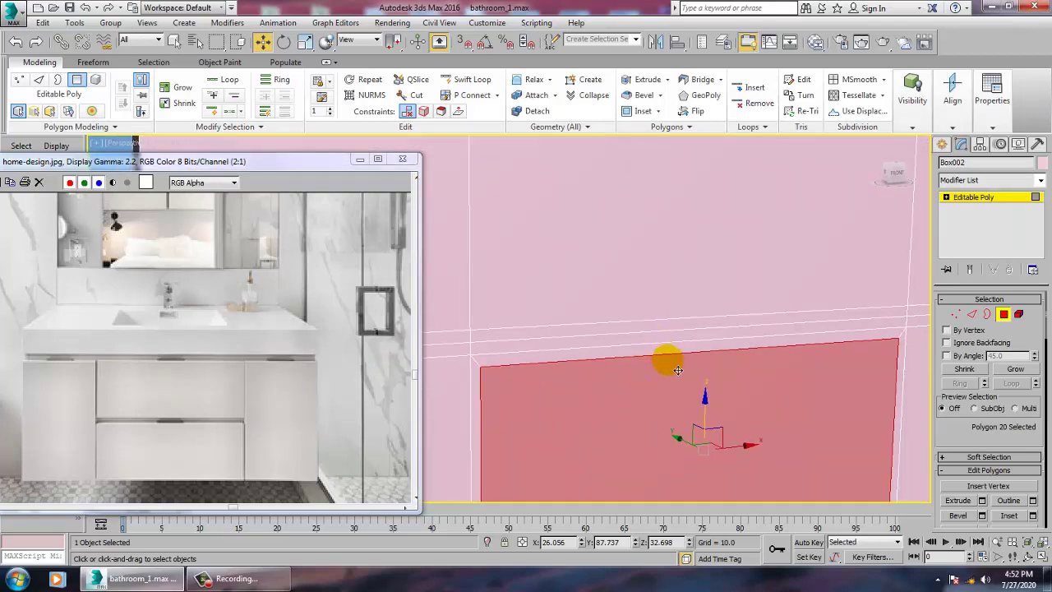
key("r")
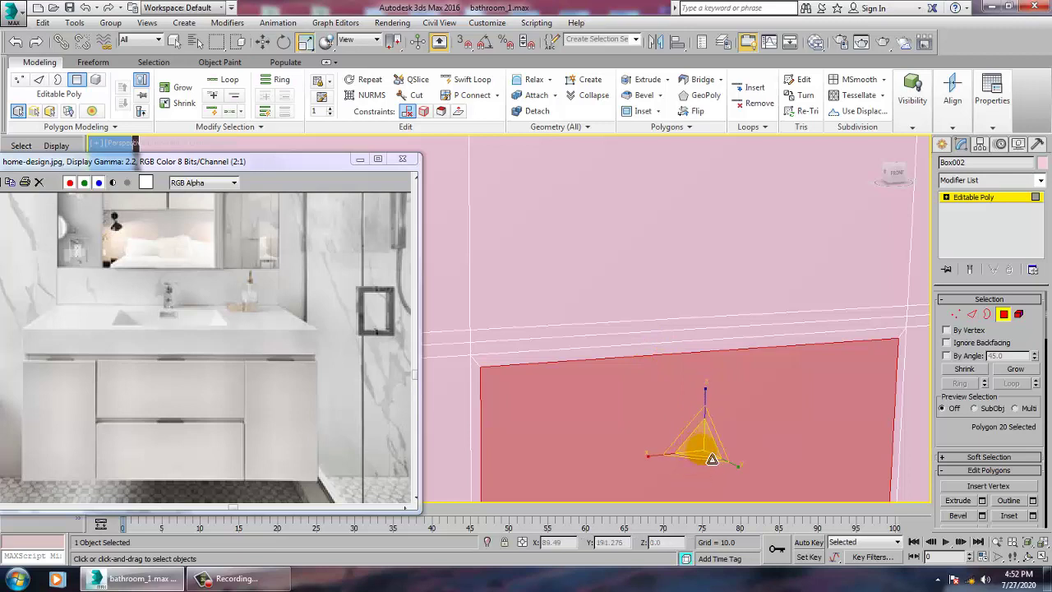
left_click_drag(711, 458, 716, 463)
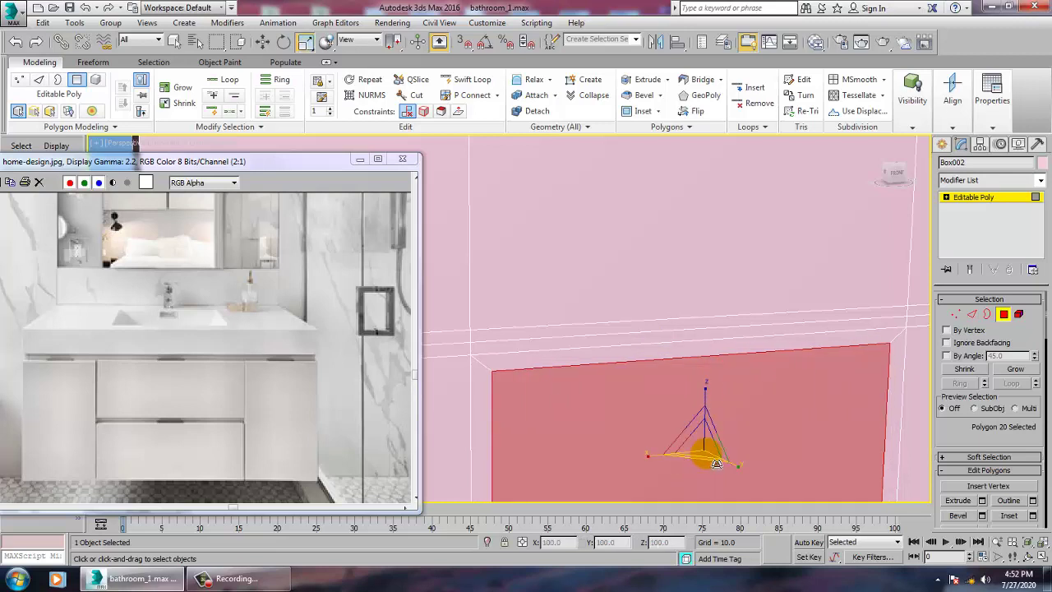
key("w")
Extrude the horizontal edge just above the inset lower drawer front inward with a height of -0.097.
left_click(729, 356)
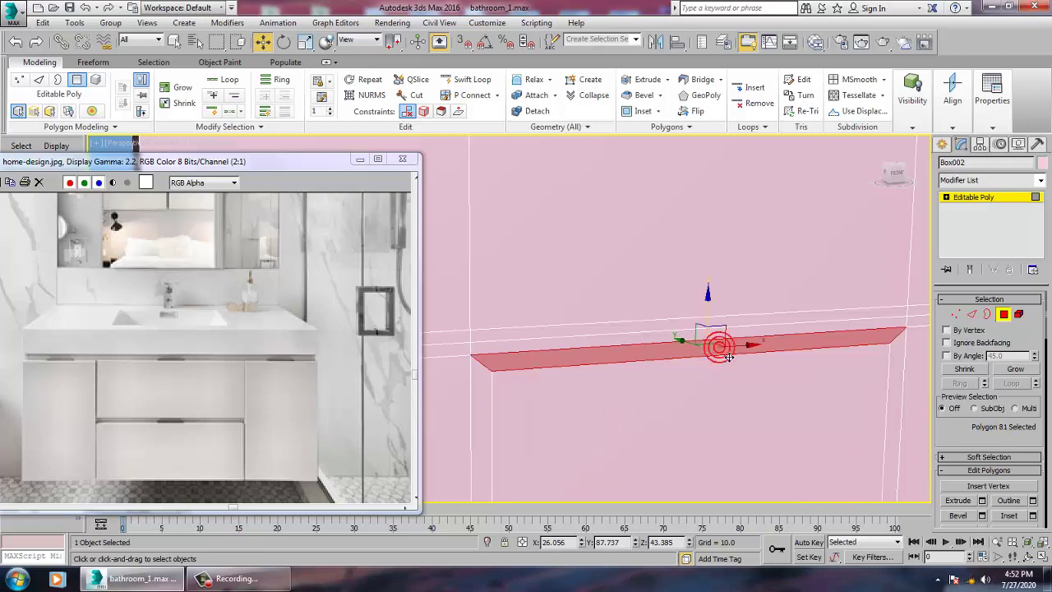
middle_click_drag(785, 360, 681, 333, "alt")
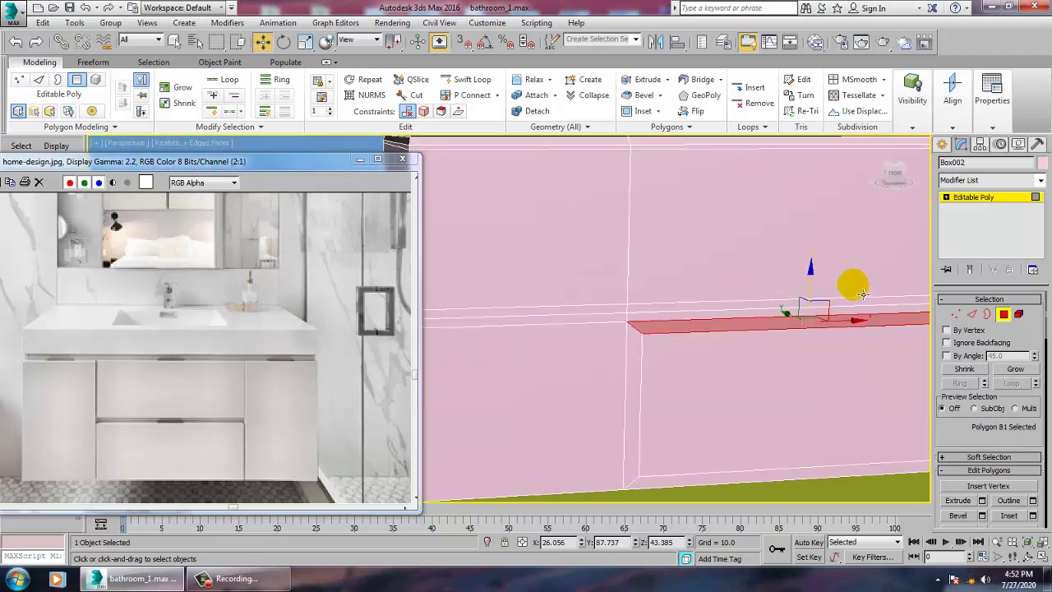
middle_click_drag(861, 292, 919, 352, "alt")
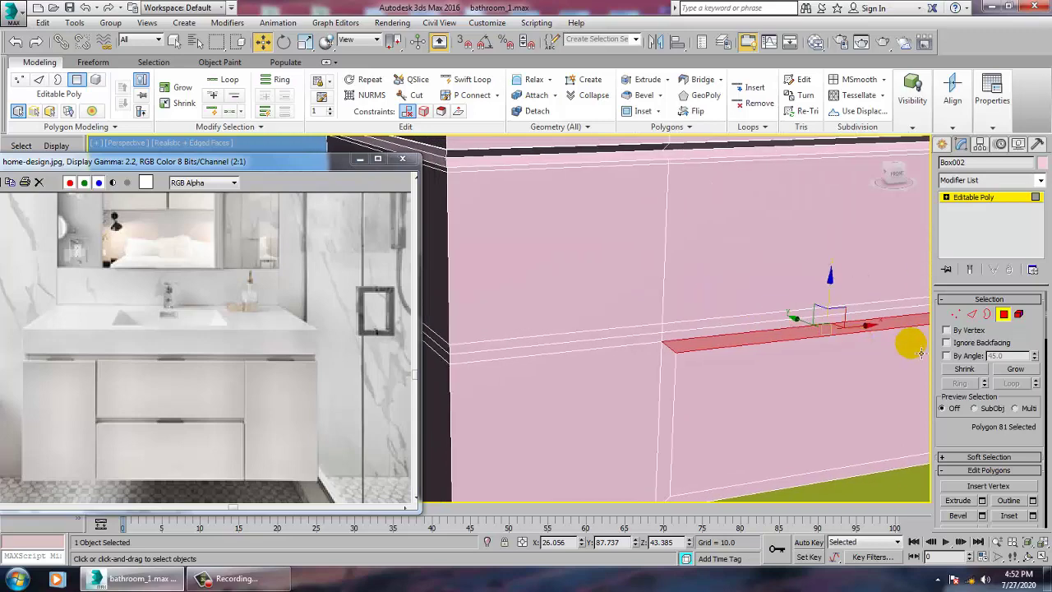
left_click(972, 313)
left_click(735, 339)
middle_click_drag(734, 338, 781, 353, "alt")
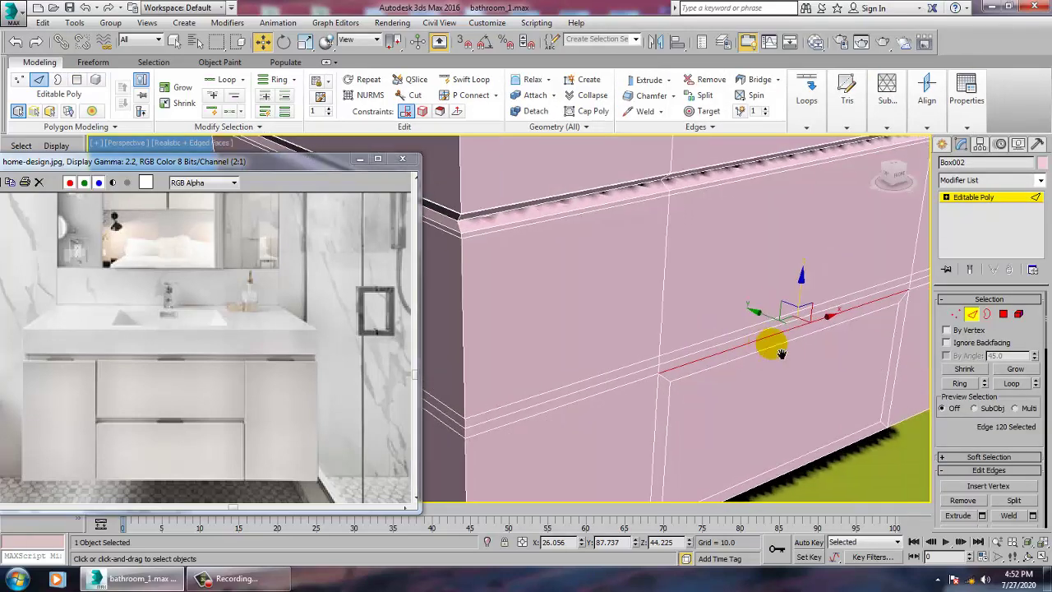
left_click(982, 515)
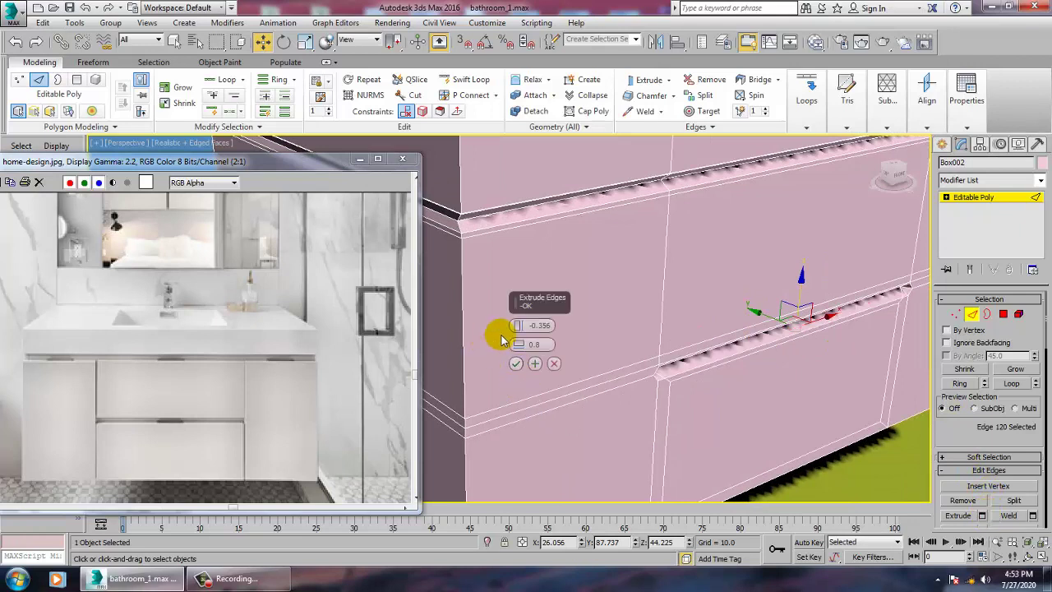
mouse_move(517, 325)
left_mouse_down()
mouse_move(505, 328)
mouse_move(517, 327)
left_mouse_up()
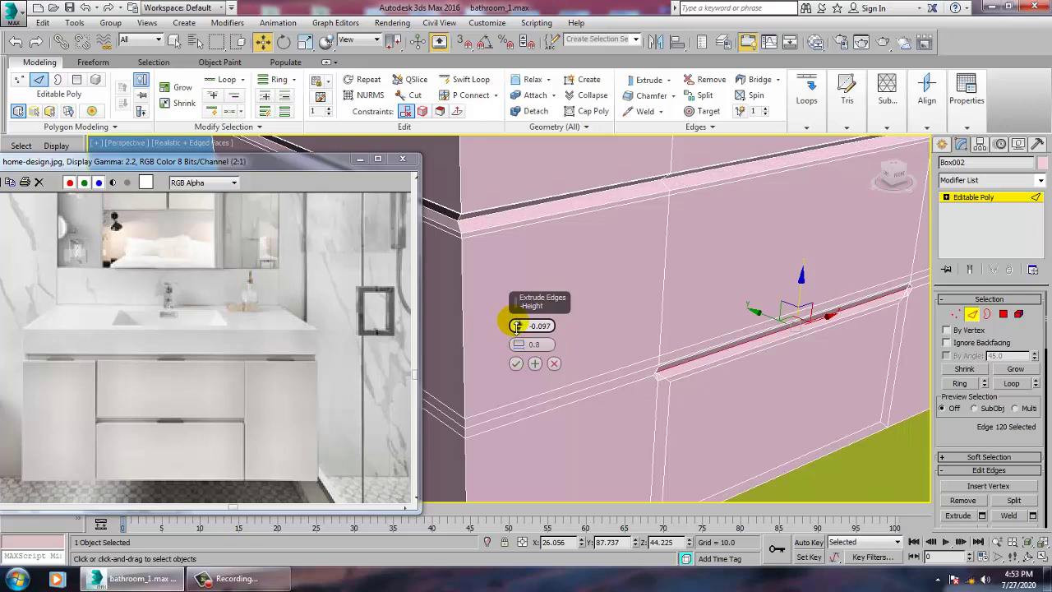
Set the drawer edge extrusion's width to 0.541 and apply it.
middle_click_drag(548, 336, 523, 322, "alt")
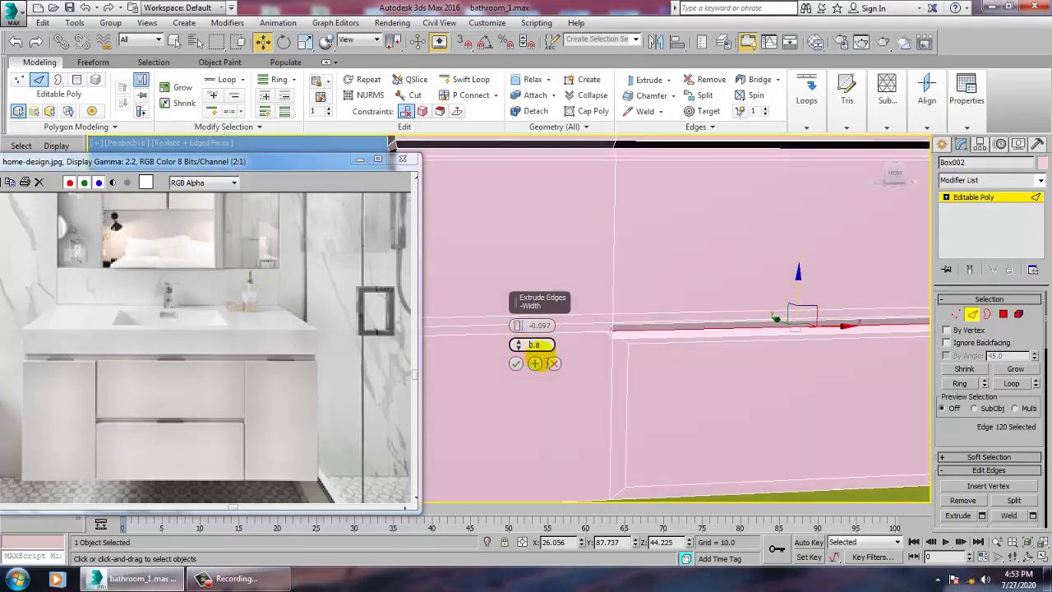
left_click(549, 345)
middle_click_drag(637, 300, 653, 324, "alt")
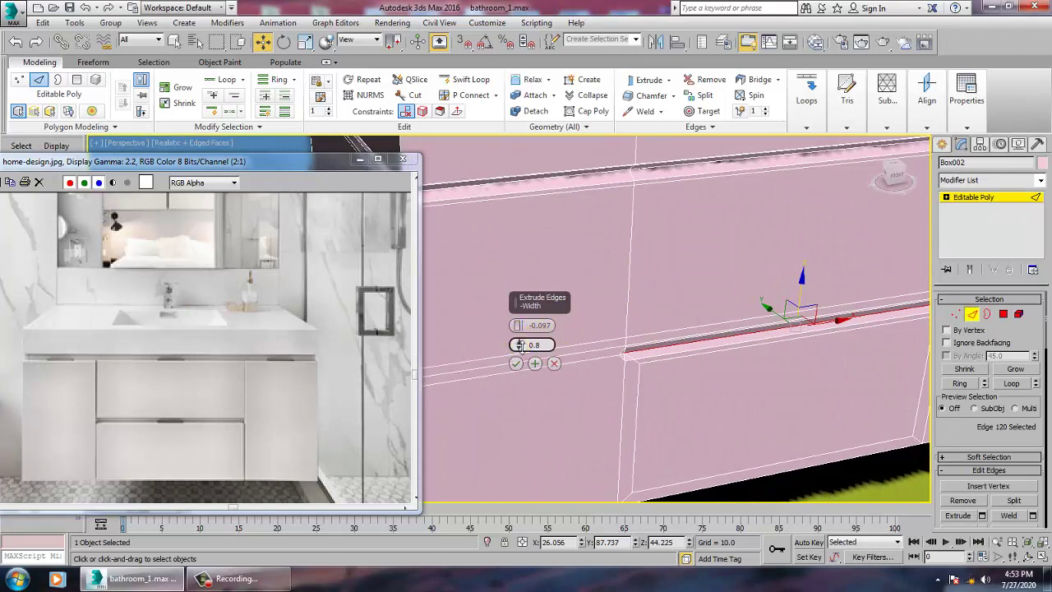
left_click_drag(518, 345, 518, 345)
left_click_drag(521, 345, 520, 346)
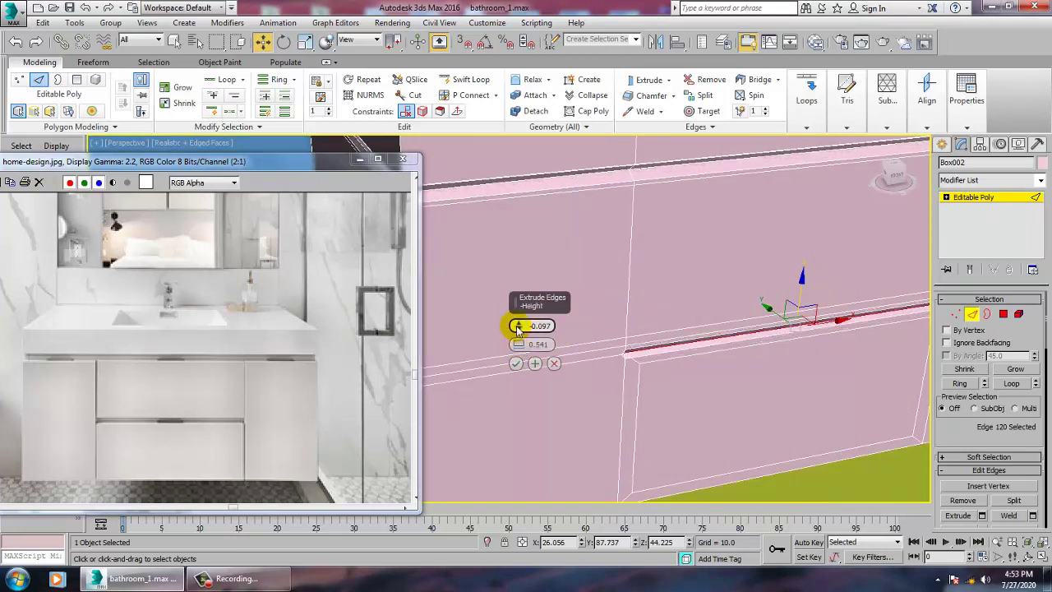
left_click(517, 365)
Leave edge editing and use Swift Loop to add lengthwise edge loops across the box's top near its back and front.
scroll(519, 367, "down", 4)
middle_click_drag(519, 367, 780, 263, "alt")
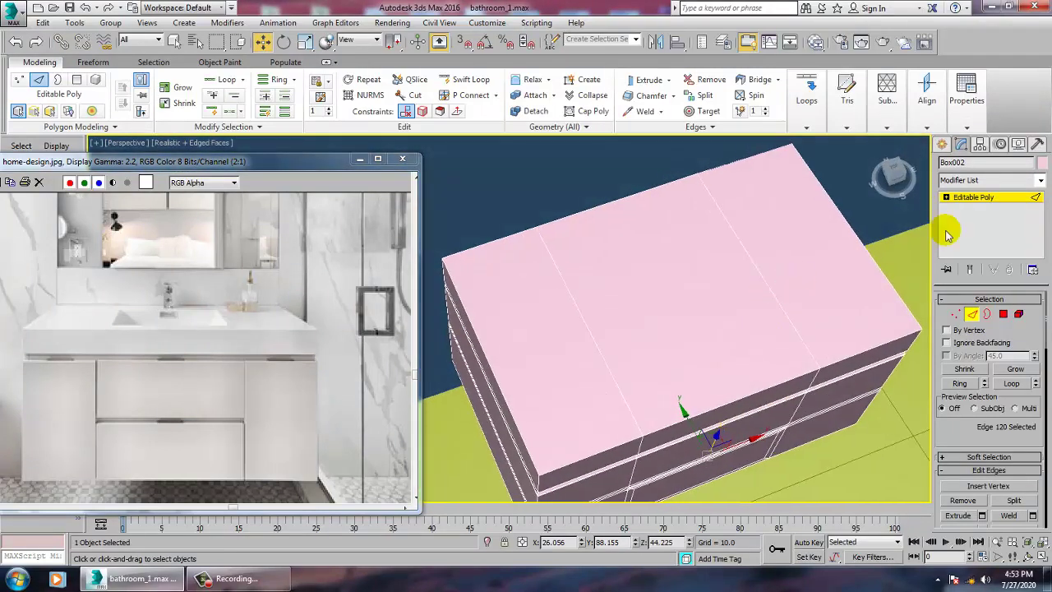
left_click(978, 198)
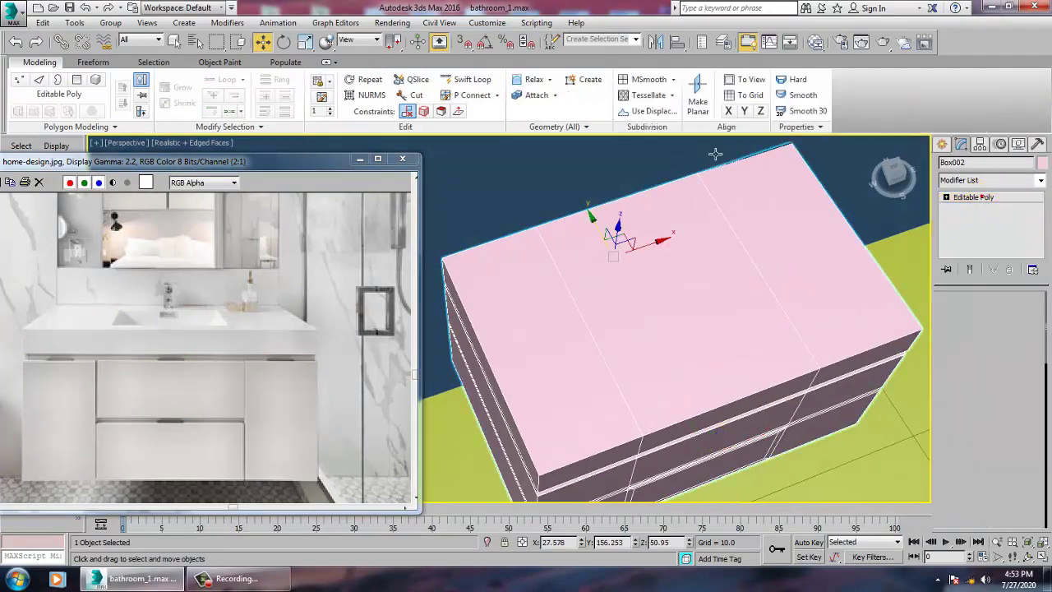
left_click(477, 79)
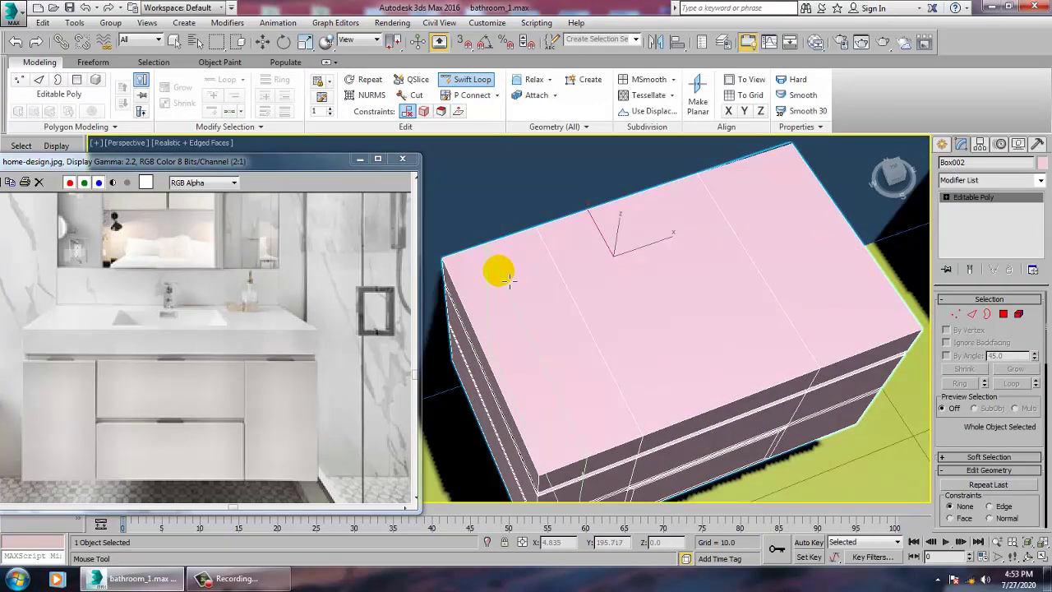
left_click(582, 277)
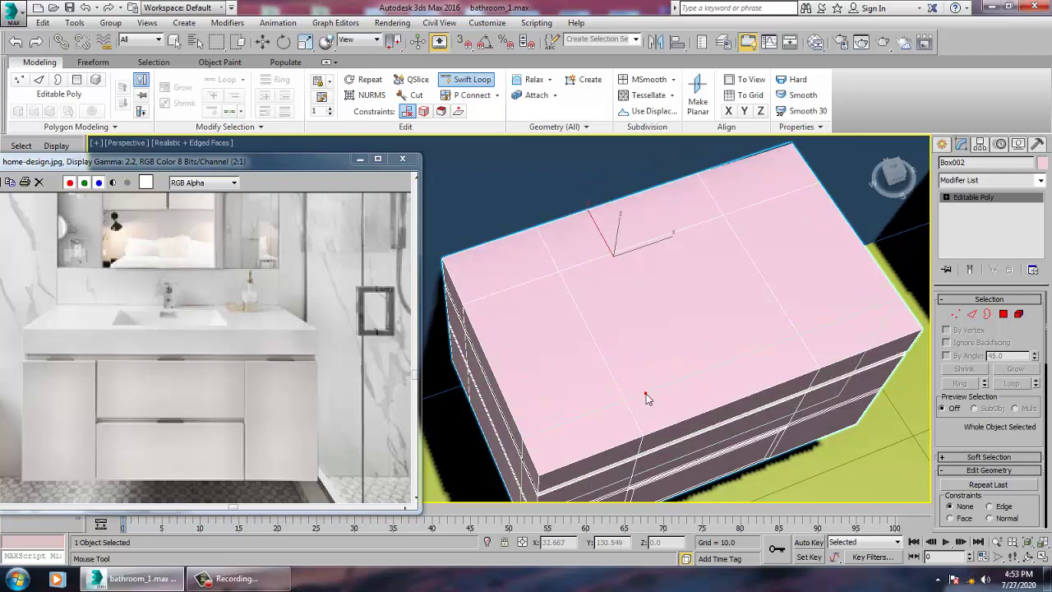
right_click(646, 394)
Inset the central polygon on the vanity's top by 1.0 for the sink basin.
middle_click_drag(695, 367, 674, 310, "alt")
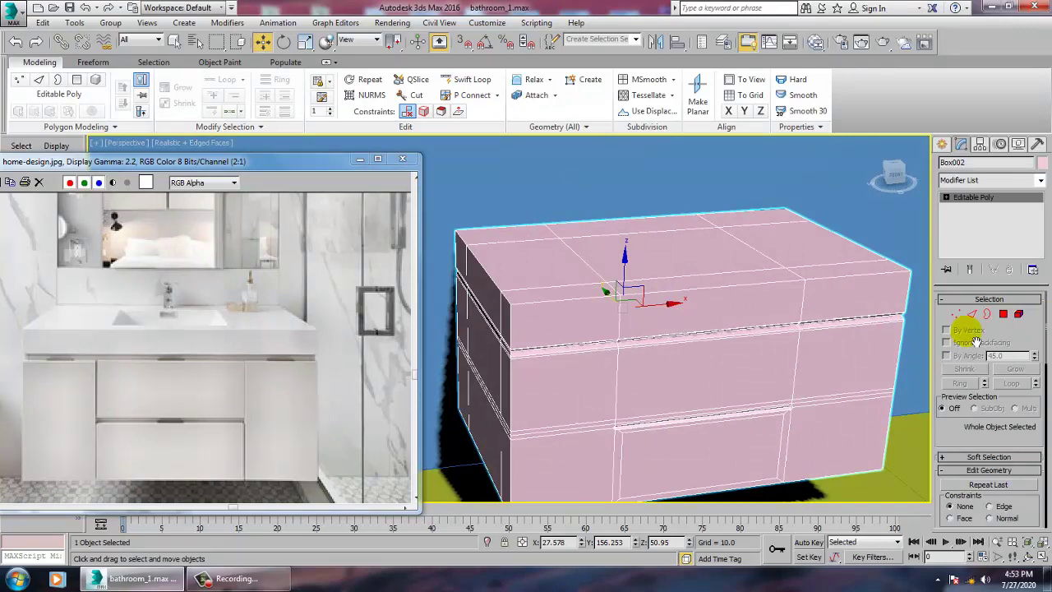
left_click(1003, 313)
left_click(693, 272)
mouse_move(693, 272)
middle_mouse_down("alt")
mouse_move(705, 304)
mouse_move(688, 293)
mouse_move(683, 313)
mouse_move(676, 275)
middle_mouse_up("alt")
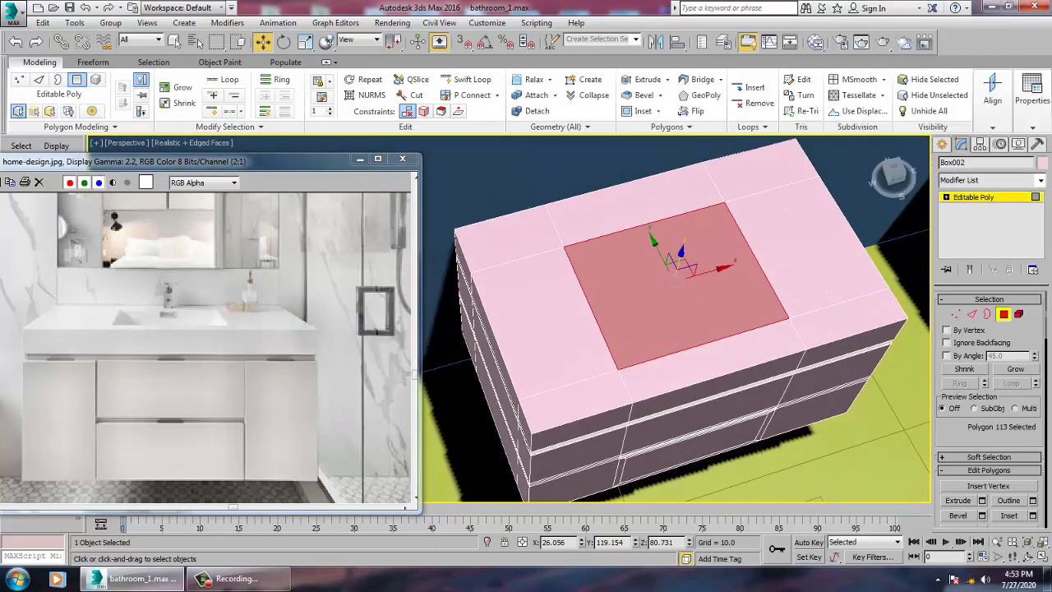
left_click(1033, 516)
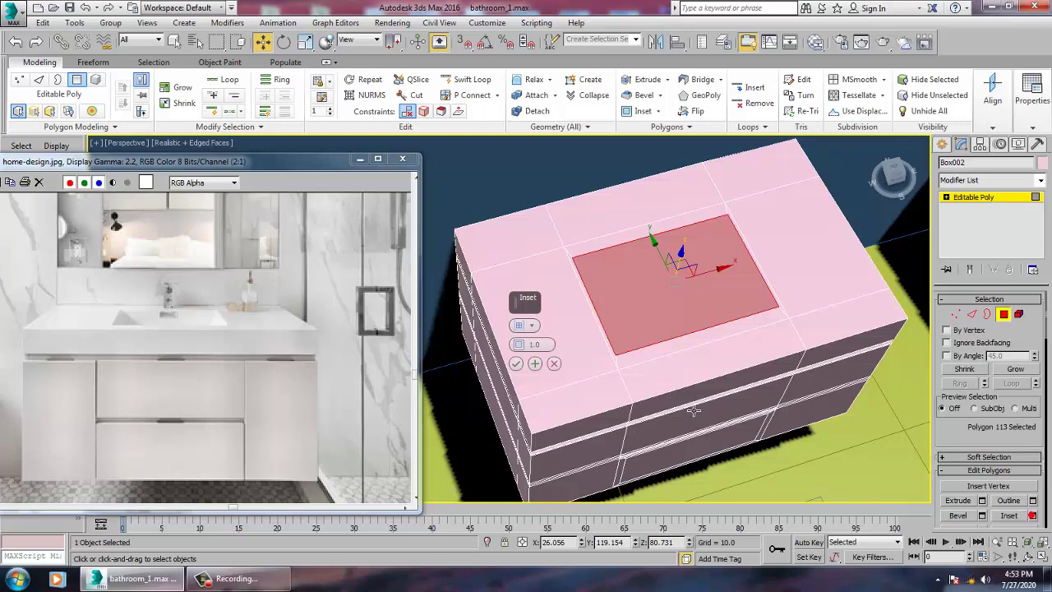
left_click(516, 363)
middle_click_drag(516, 363, 576, 366, "alt")
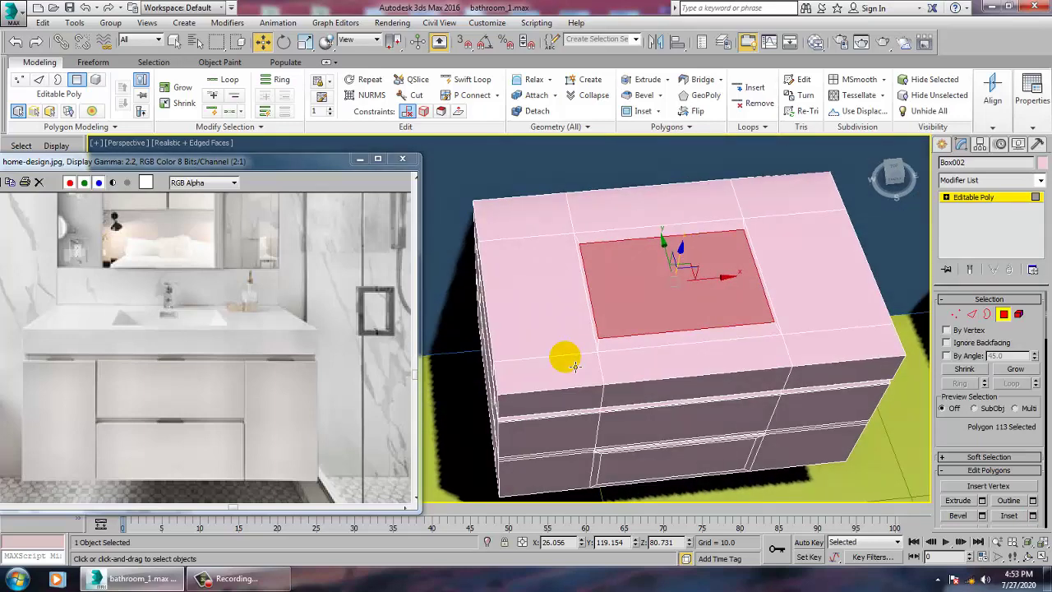
Scale the inset sink polygon on the vanity top slightly smaller.
key("r")
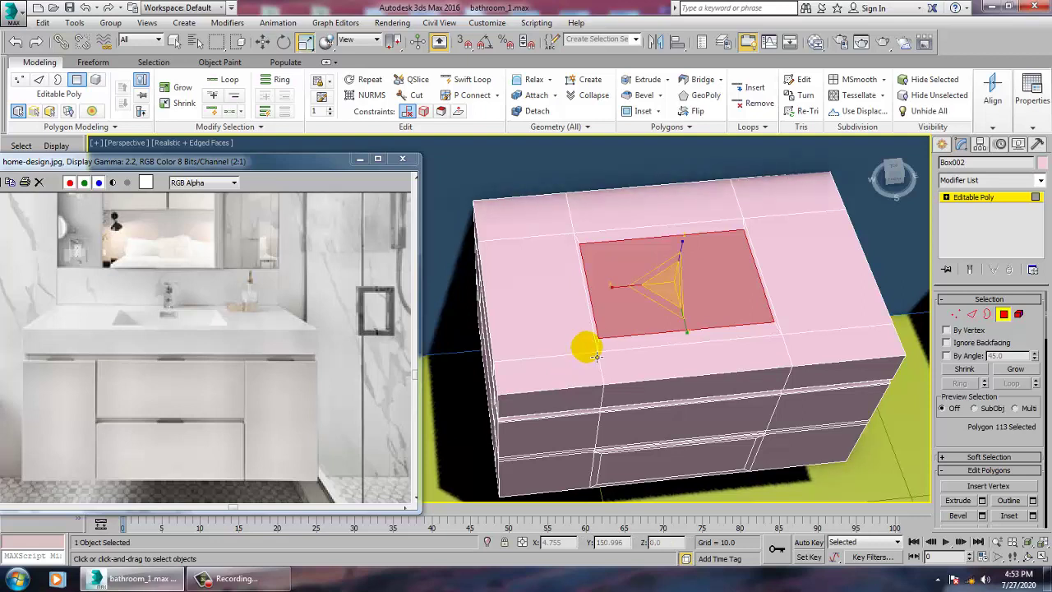
left_click_drag(624, 300, 628, 302)
key("w")
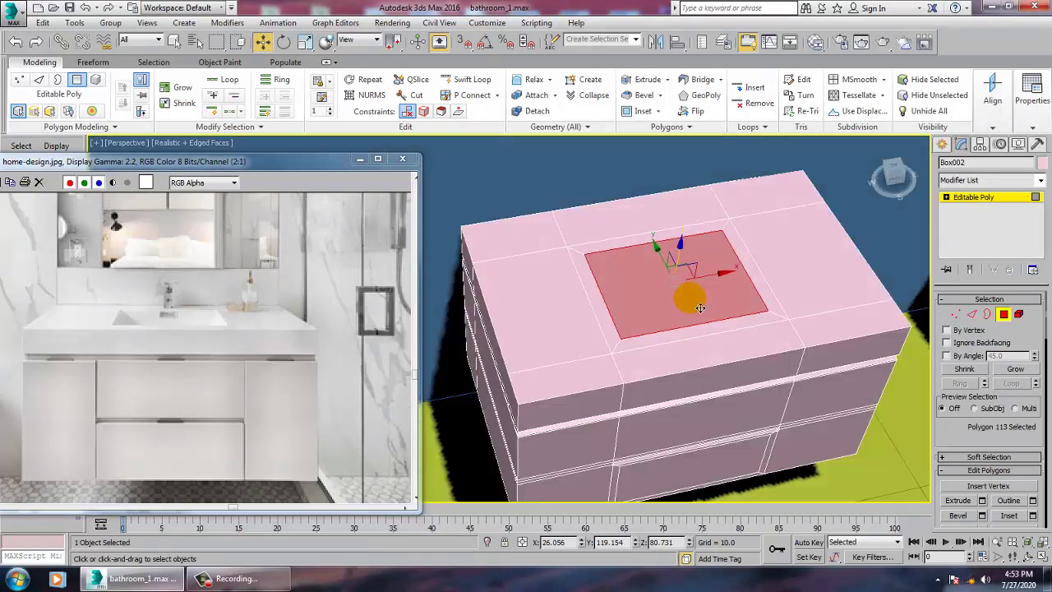
Bevel the inset sink polygon downward with a height of -8.769 and an outline of about -1.647.
middle_click_drag(688, 299, 860, 366, "alt")
left_click(982, 516)
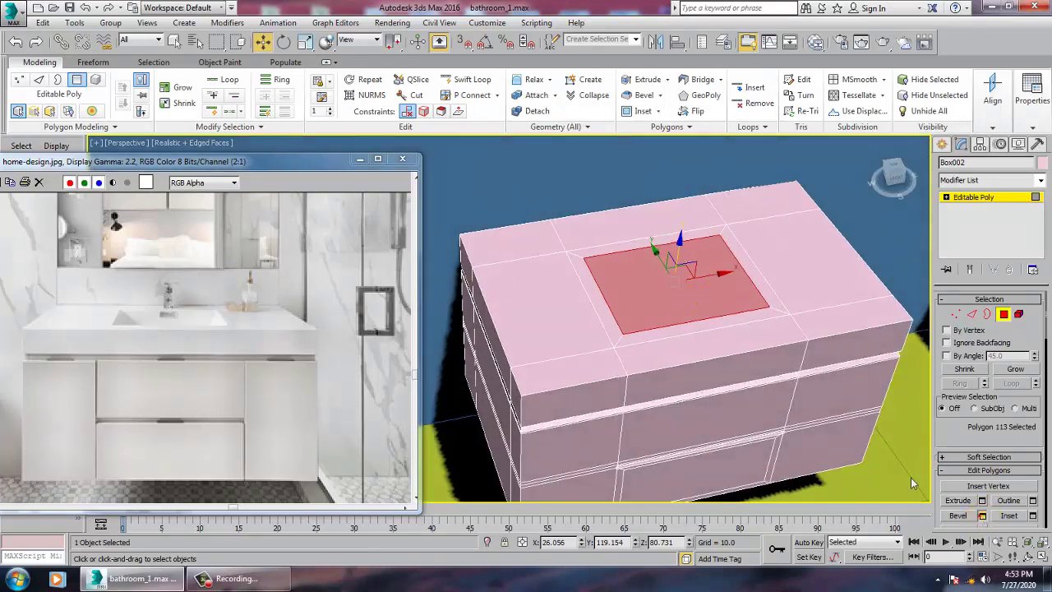
middle_click_drag(810, 436, 733, 336, "alt")
middle_click_drag(630, 363, 604, 369, "alt")
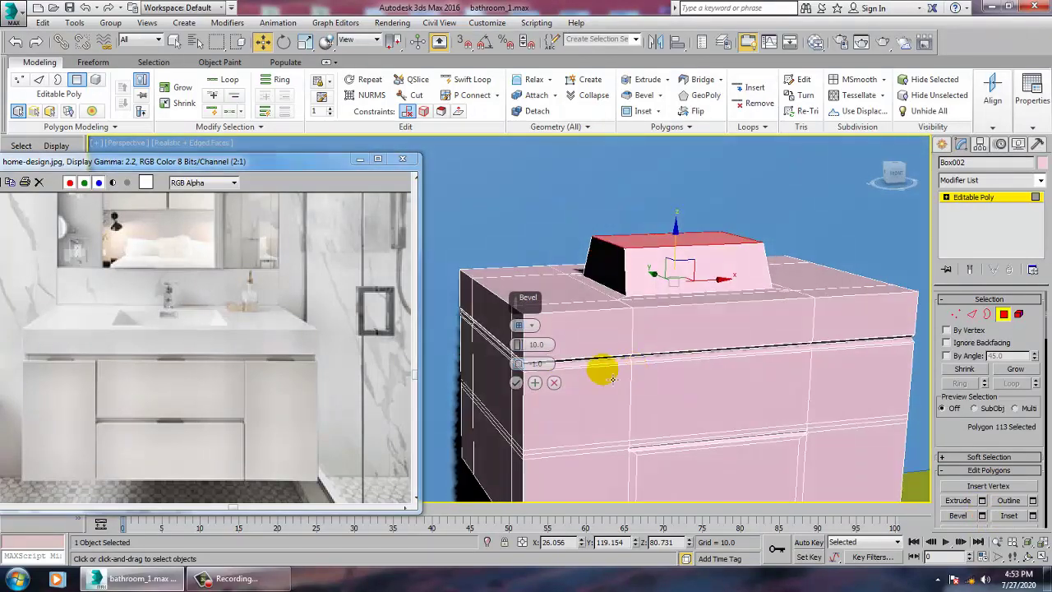
left_click_drag(518, 346, 545, 435)
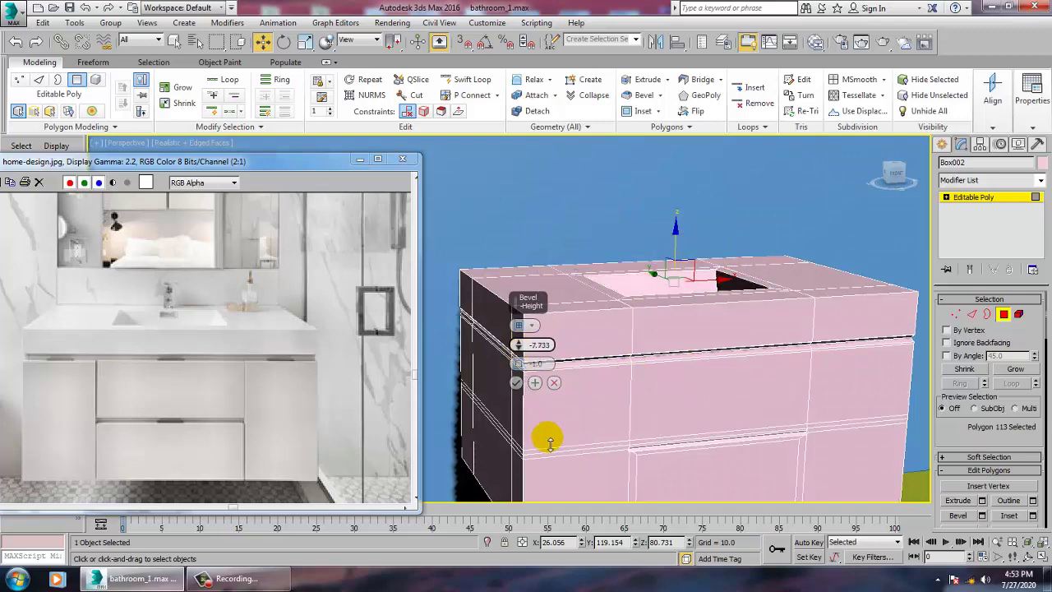
middle_click_drag(647, 340, 676, 372, "alt")
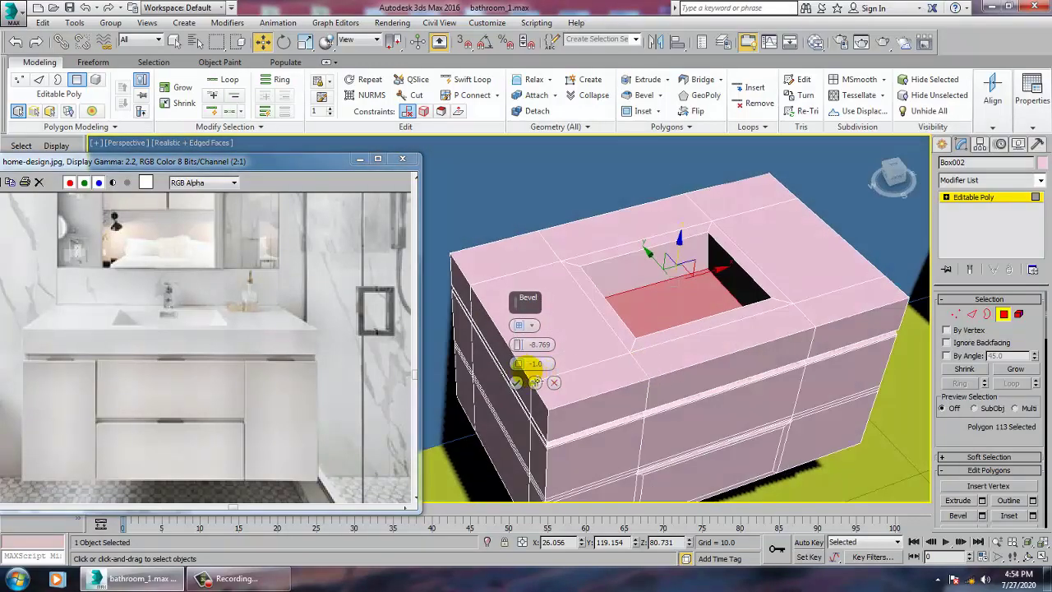
left_click_drag(519, 367, 519, 376)
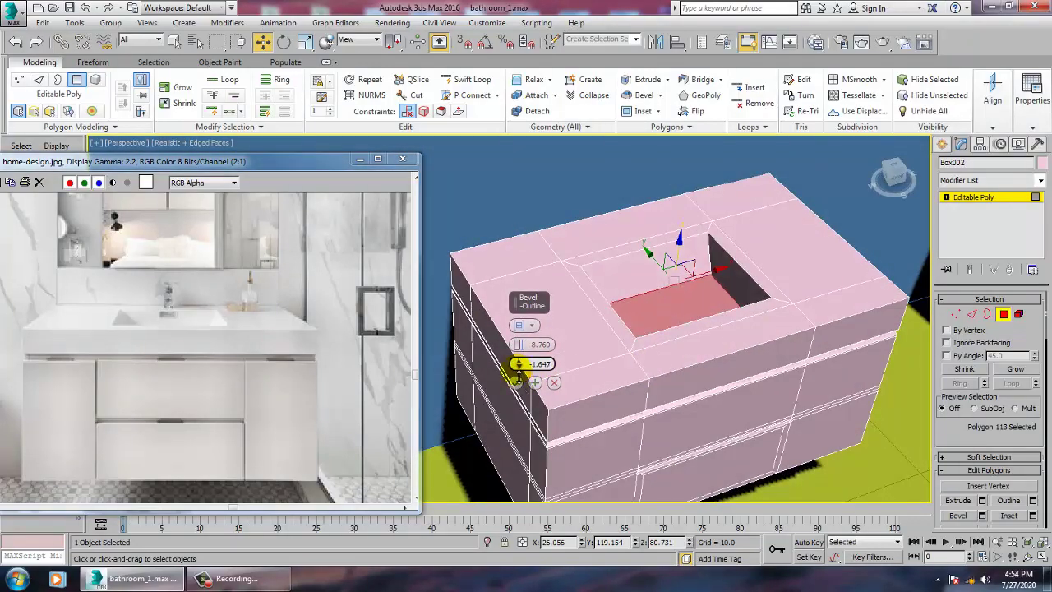
left_click(517, 383)
Lower the basin's floor polygon to about Z 67.702 to deepen the sink.
middle_click_drag(679, 298, 684, 299, "alt")
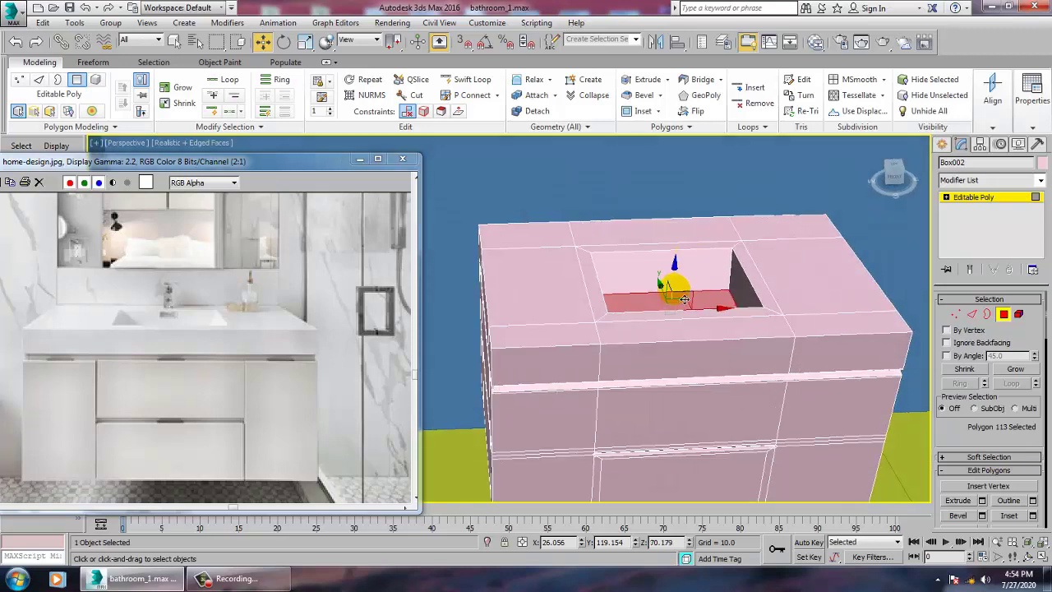
left_click_drag(675, 270, 675, 280)
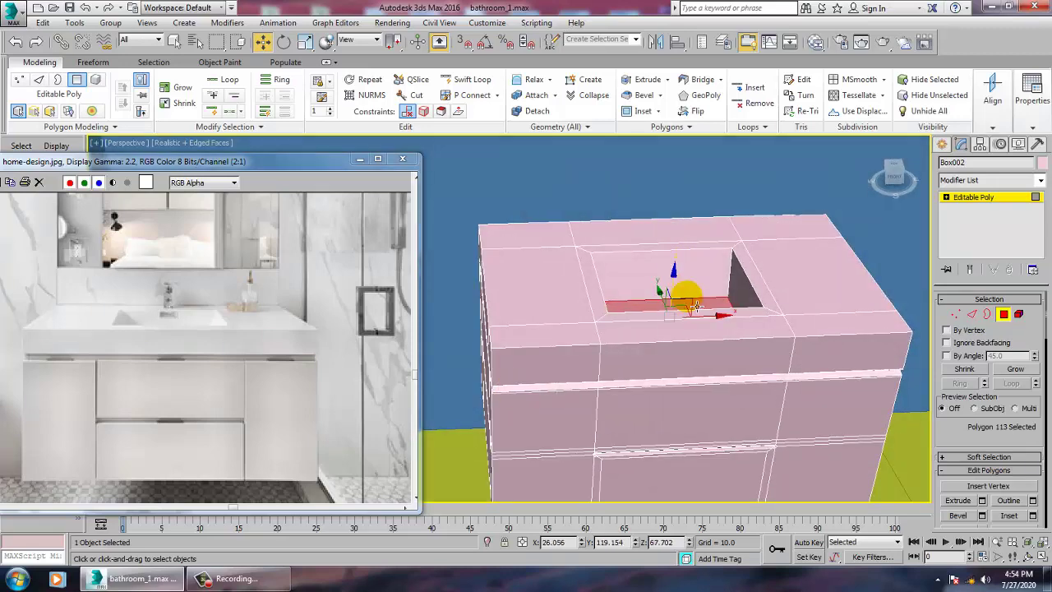
middle_click_drag(693, 308, 658, 305, "alt")
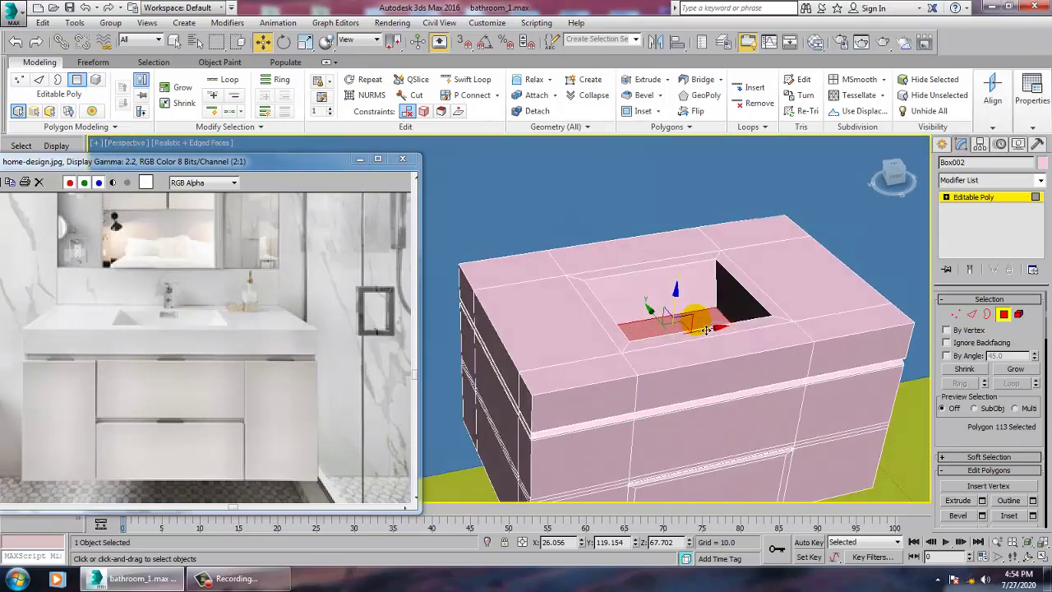
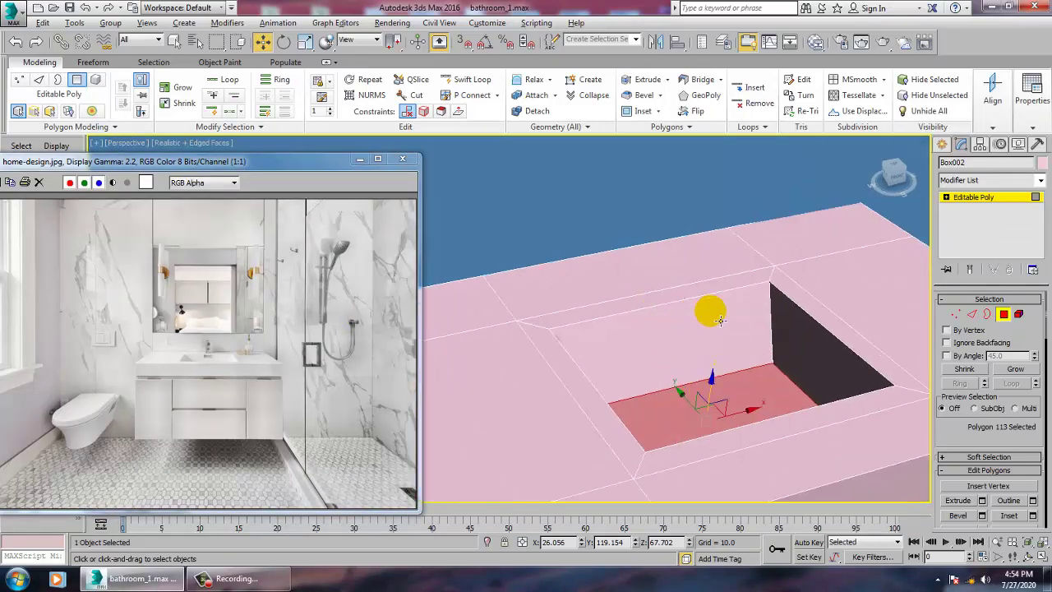
Draw a thin box in the Front view above the vanity for the mirror, about 82.2 wide and 56.6 high.
scroll(705, 307, "down", 8)
middle_click_drag(711, 315, 752, 337)
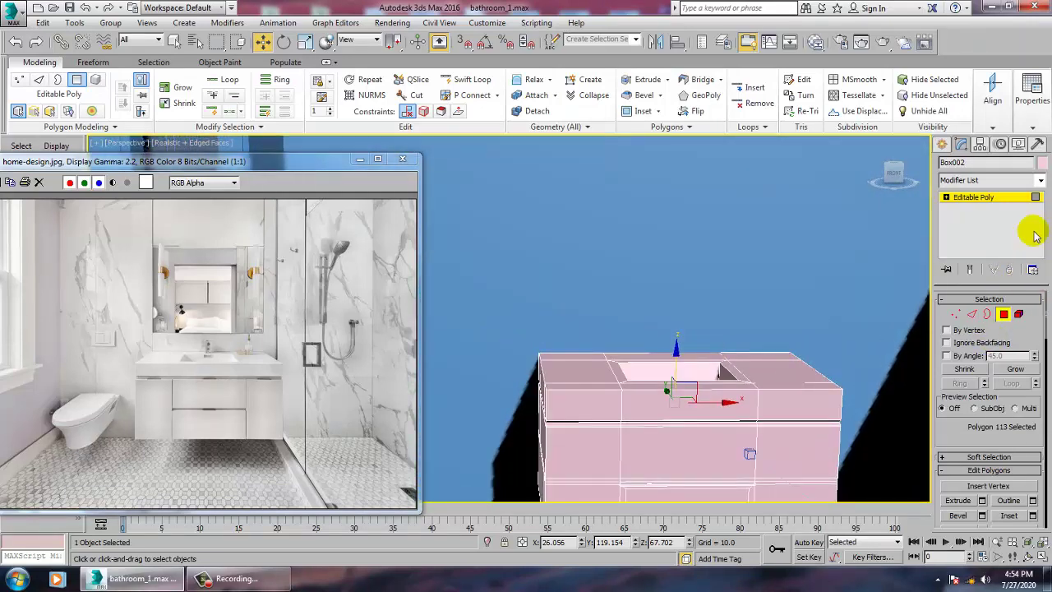
left_click(942, 143)
left_click(965, 228)
middle_click_drag(746, 288, 707, 279, "alt")
key("alt+w")
middle_click_drag(738, 210, 726, 284)
key("alt+w")
scroll(670, 291, "up", 3)
middle_click_drag(610, 415, 636, 314)
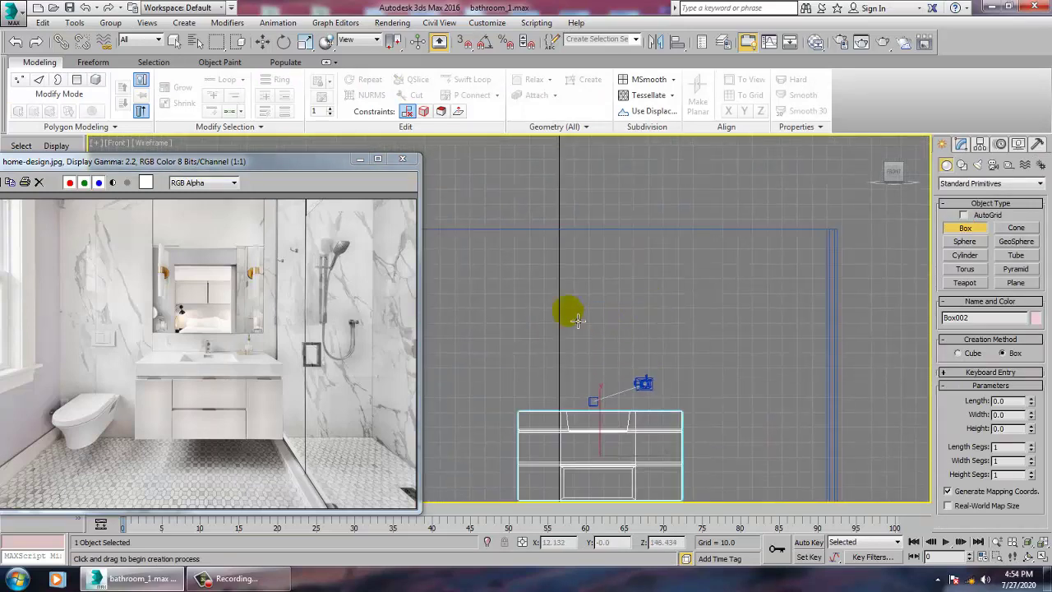
left_click_drag(549, 325, 672, 408)
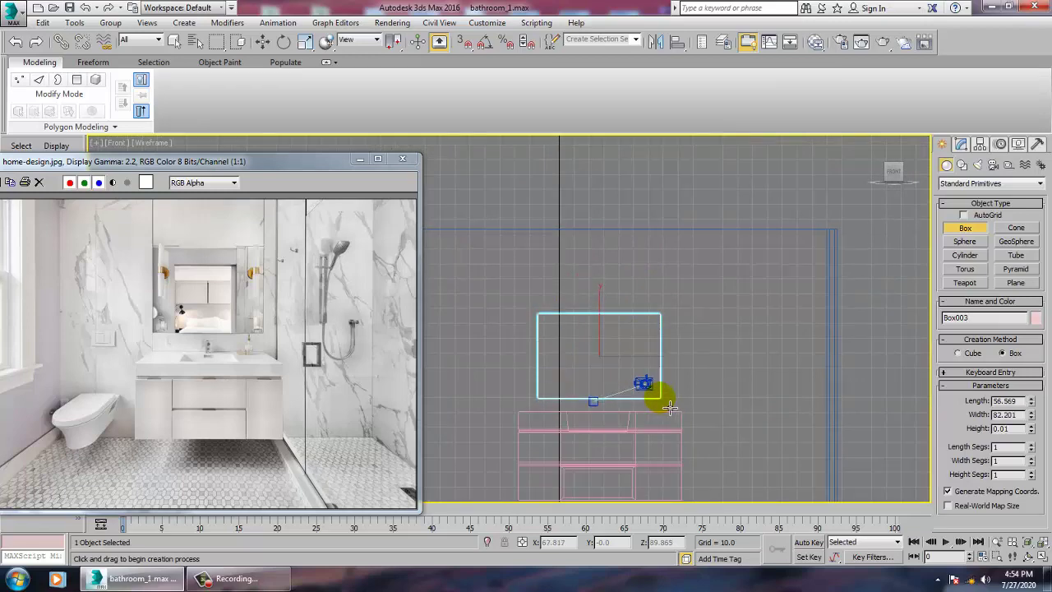
left_click(674, 403)
Move the mirror box back along Y by 148.58 to place it near the wall behind the vanity.
key("w")
key("alt+w")
middle_click(763, 440)
key("alt+w")
middle_click_drag(764, 439, 666, 401, "alt")
key("r")
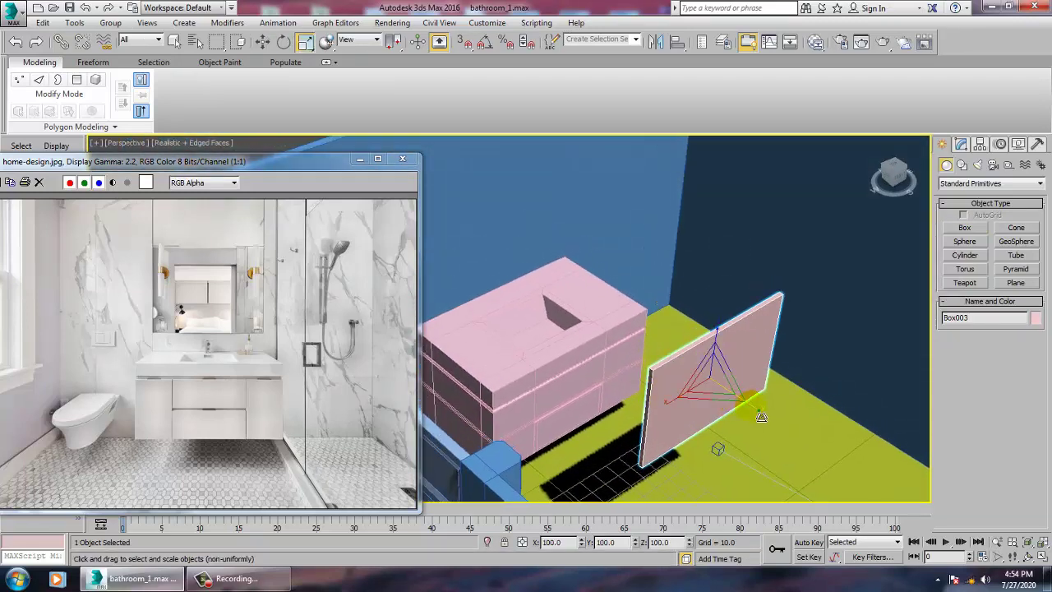
key("w")
left_click_drag(638, 348, 402, 261)
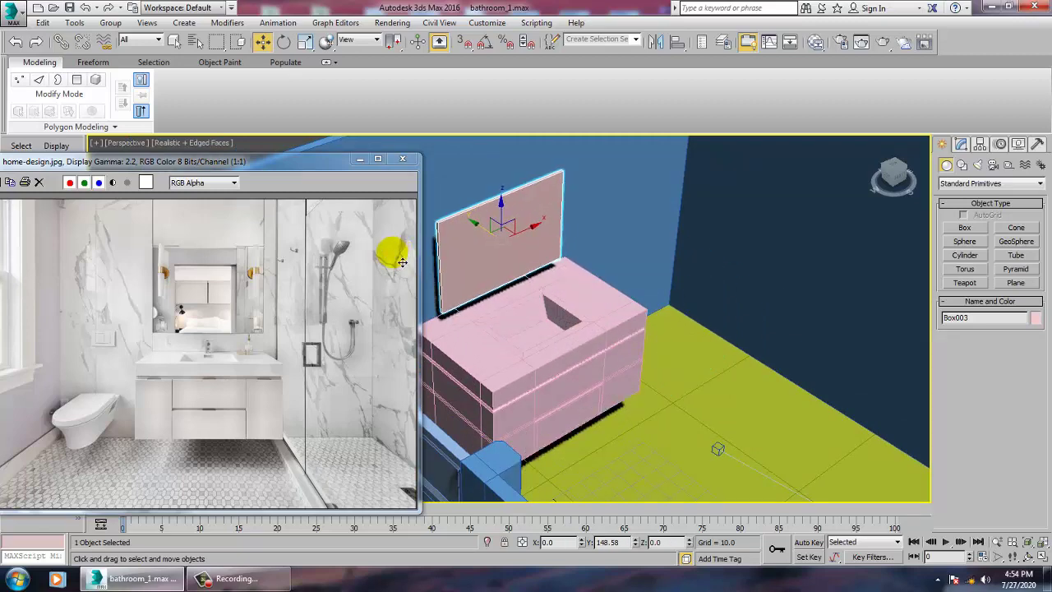
Isolate the mirror panel and convert it to an Editable Poly.
middle_click_drag(661, 306, 584, 299, "alt")
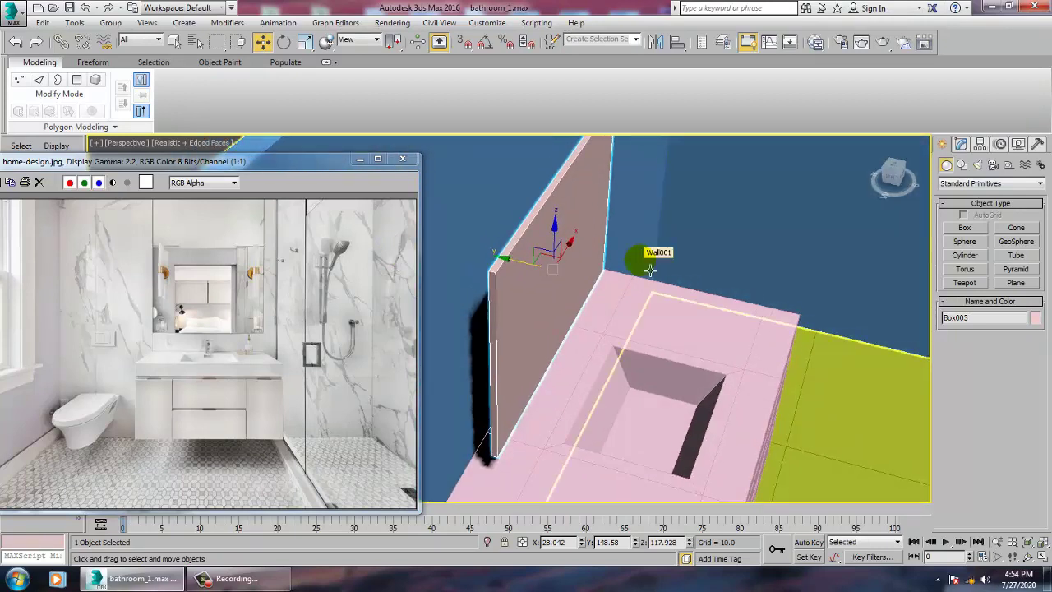
key("alt+q")
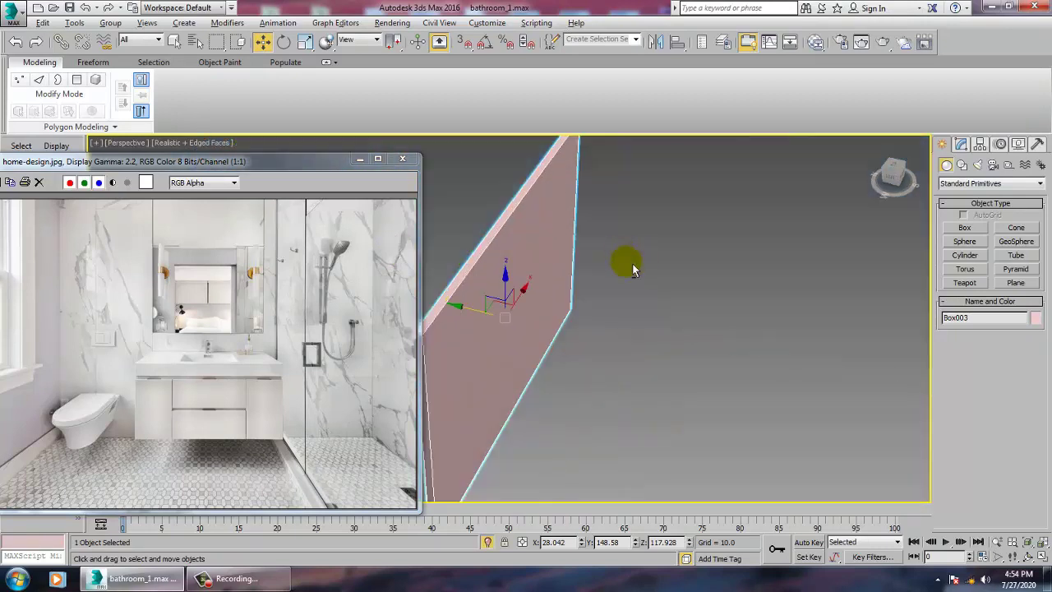
middle_click_drag(682, 322, 724, 324, "alt")
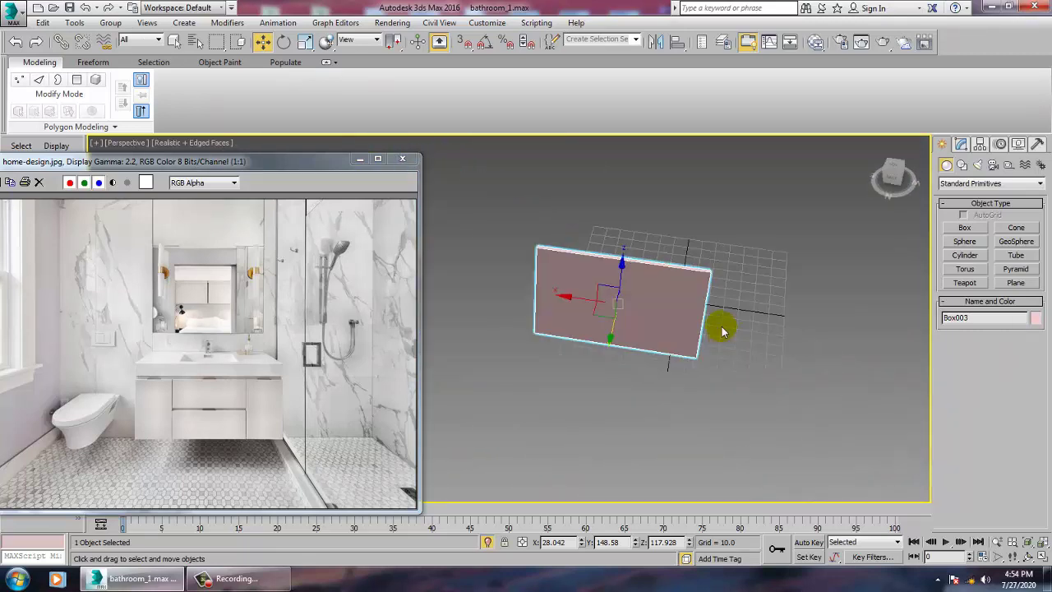
right_click(657, 281)
mouse_move(707, 411)
left_click(777, 422)
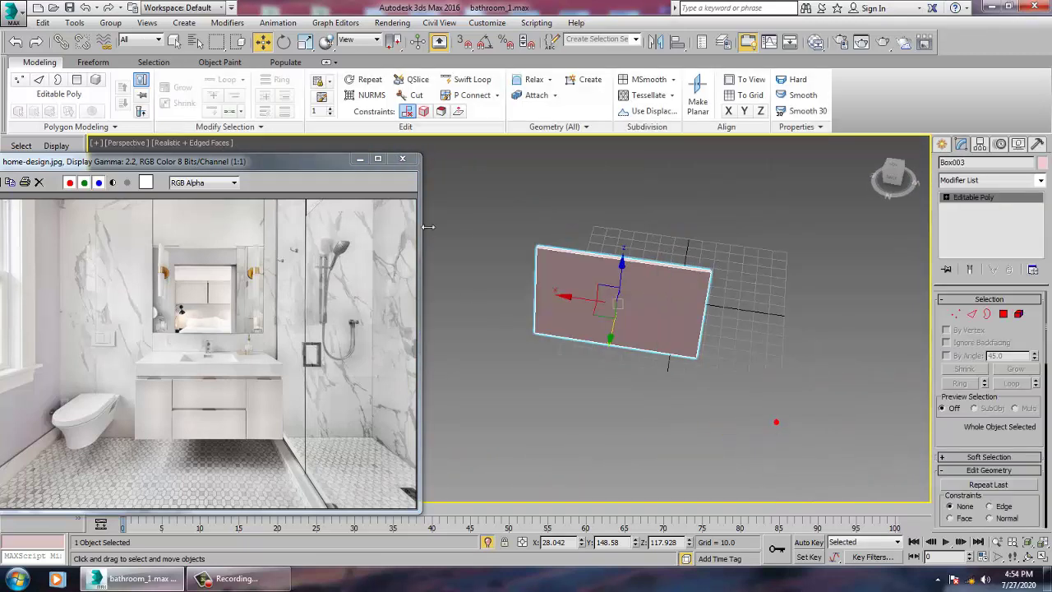
Add a closely spaced pair of vertical edge loops near each end of the mirror panel with Swift Loop.
left_click(470, 79)
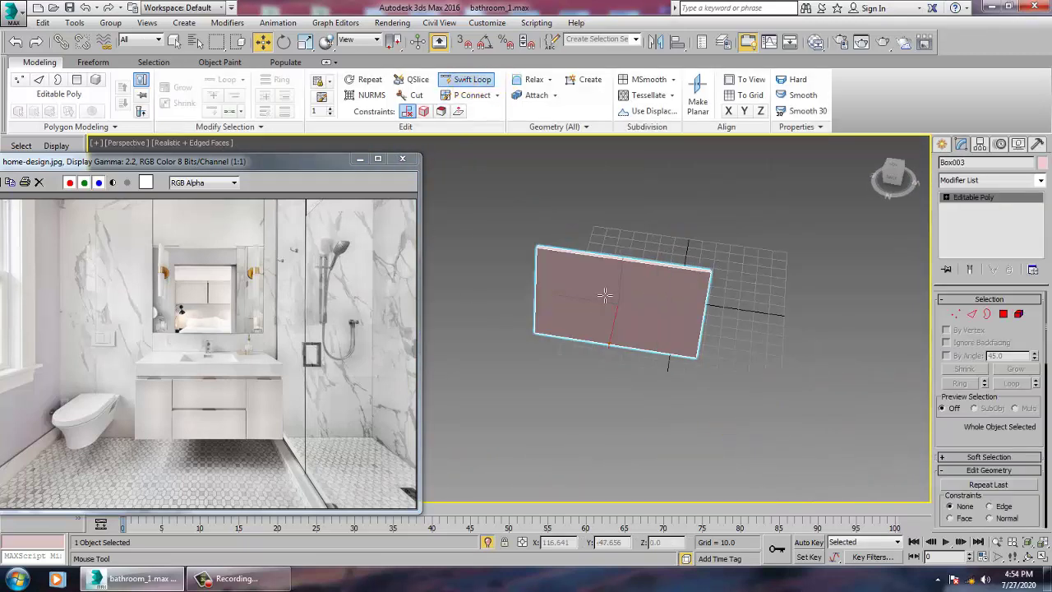
left_click(567, 268)
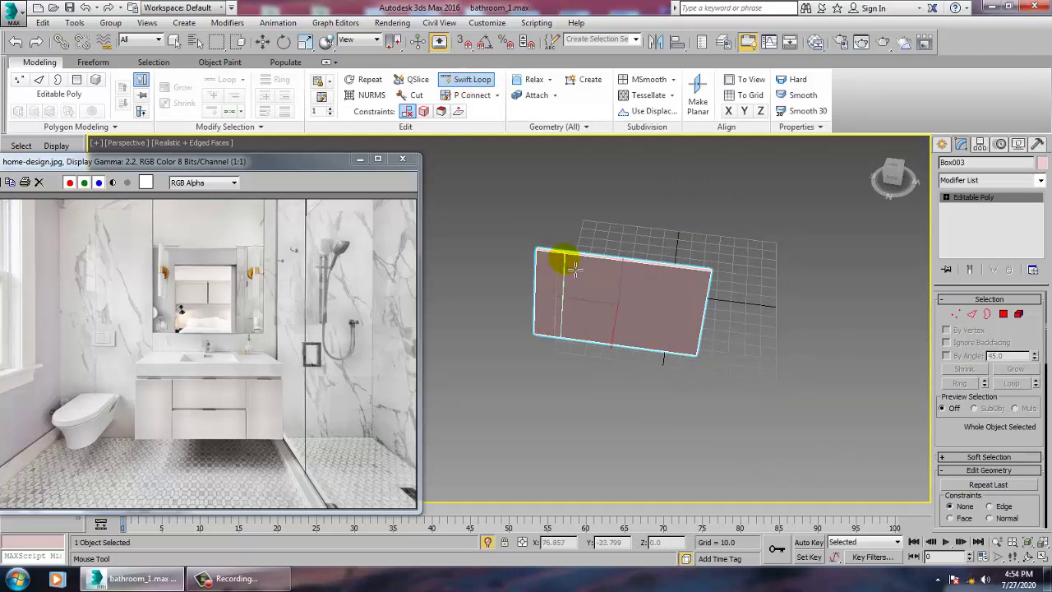
key("F3")
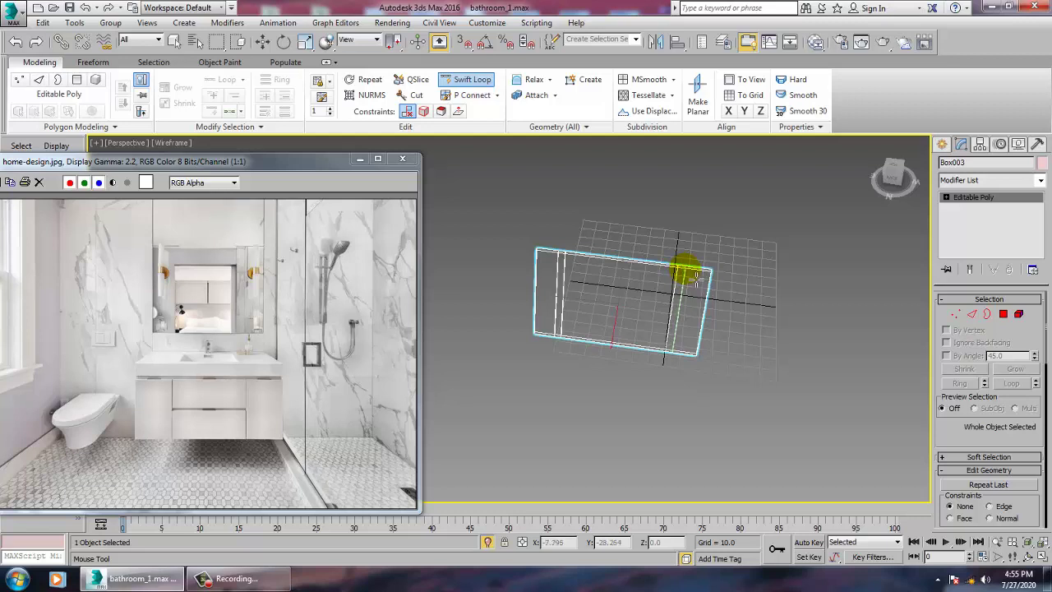
key("w")
key("F3")
scroll(723, 355, "up", 3)
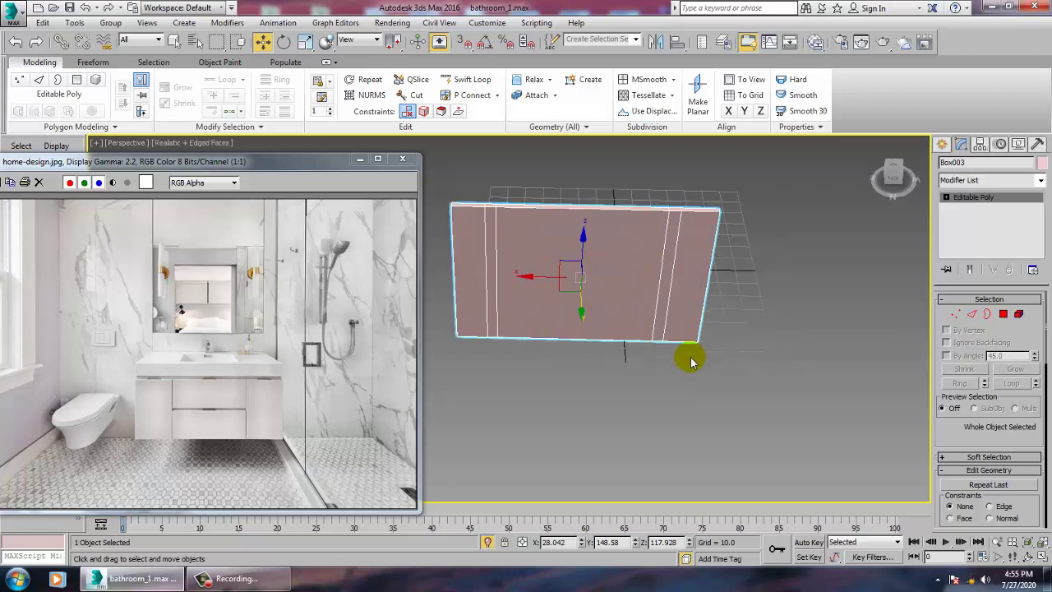
Adjust the vertical loop spacing in vertex mode, shifting one end's pair of loops along X.
key("1")
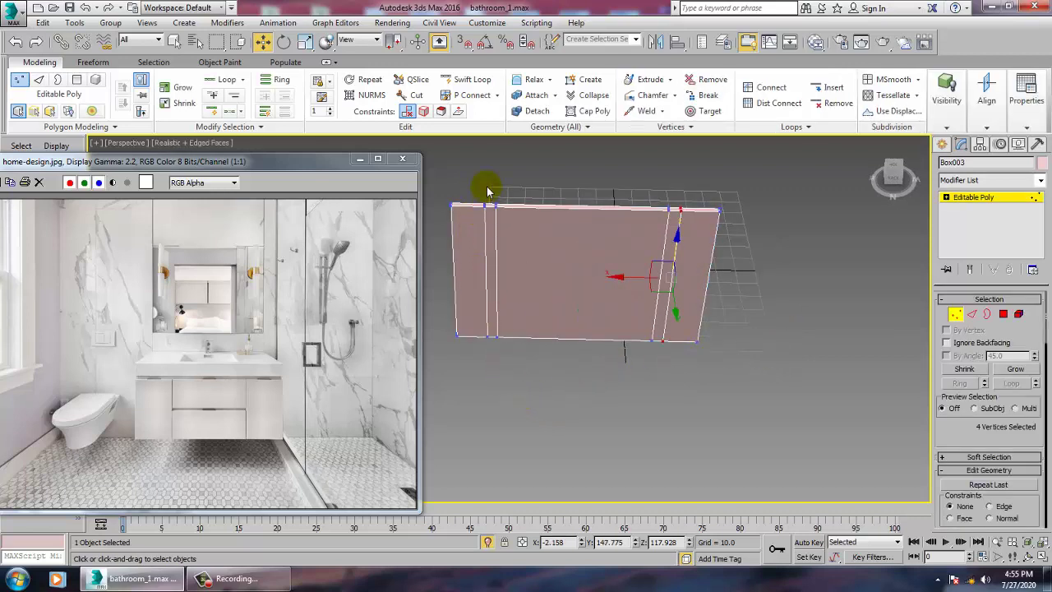
left_click_drag(542, 433, 543, 435)
left_click_drag(481, 179, 532, 360)
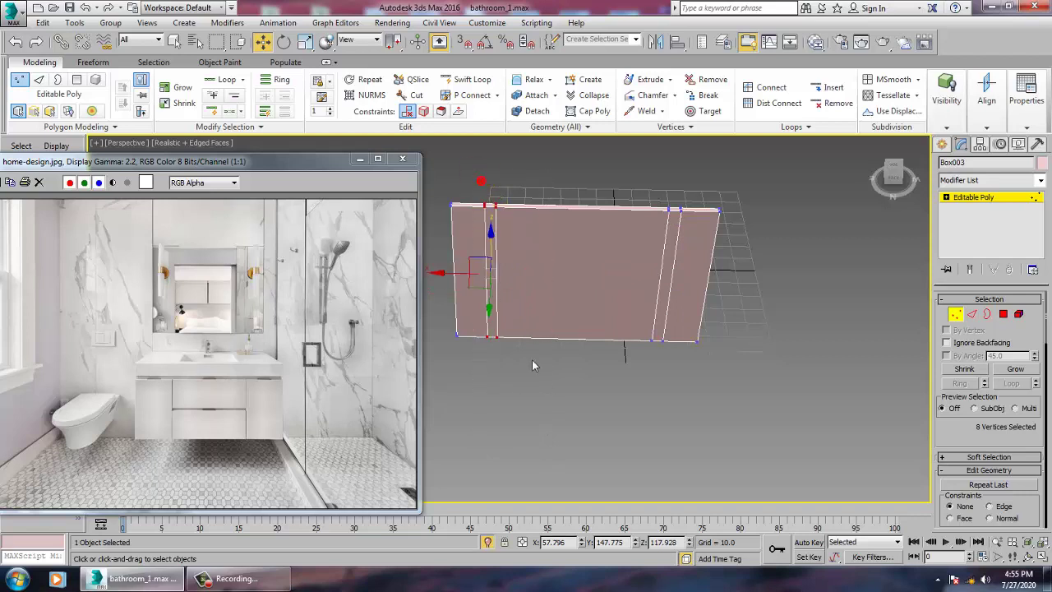
left_click_drag(455, 282, 488, 275)
Try to extrude the two narrow vertical strips on the panel's back face by 10.0.
key("4")
left_click(495, 298)
left_click(673, 281, "ctrl")
middle_click_drag(673, 281, 705, 329, "alt")
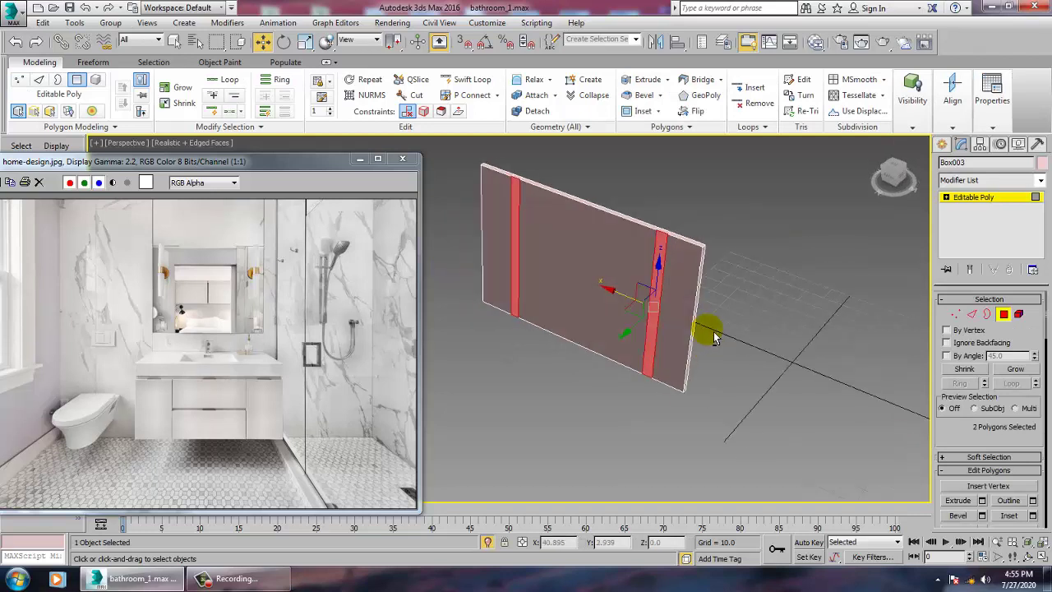
left_click(982, 501)
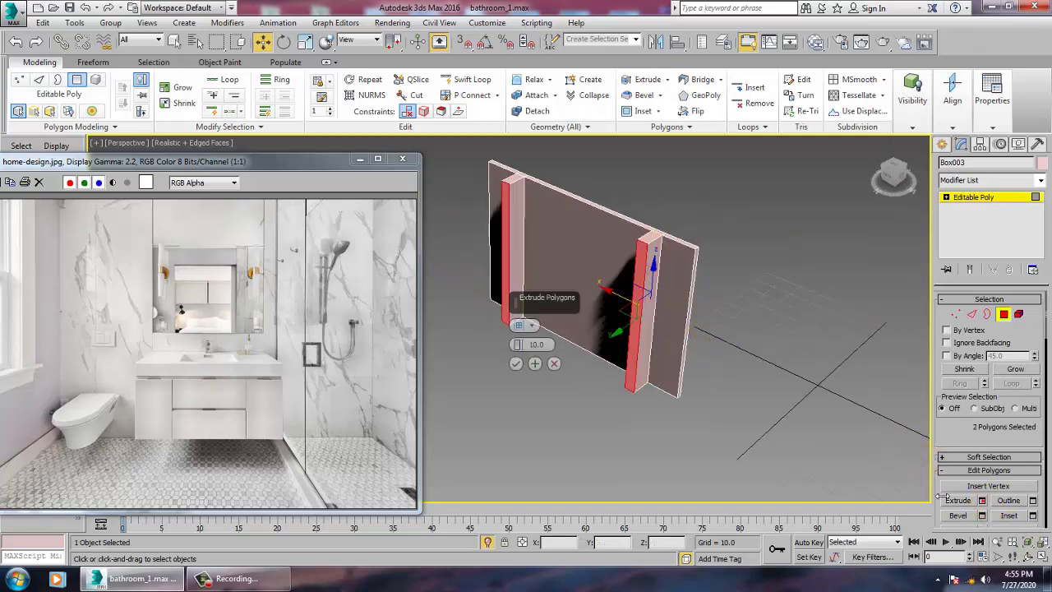
middle_click_drag(765, 376, 664, 354, "alt")
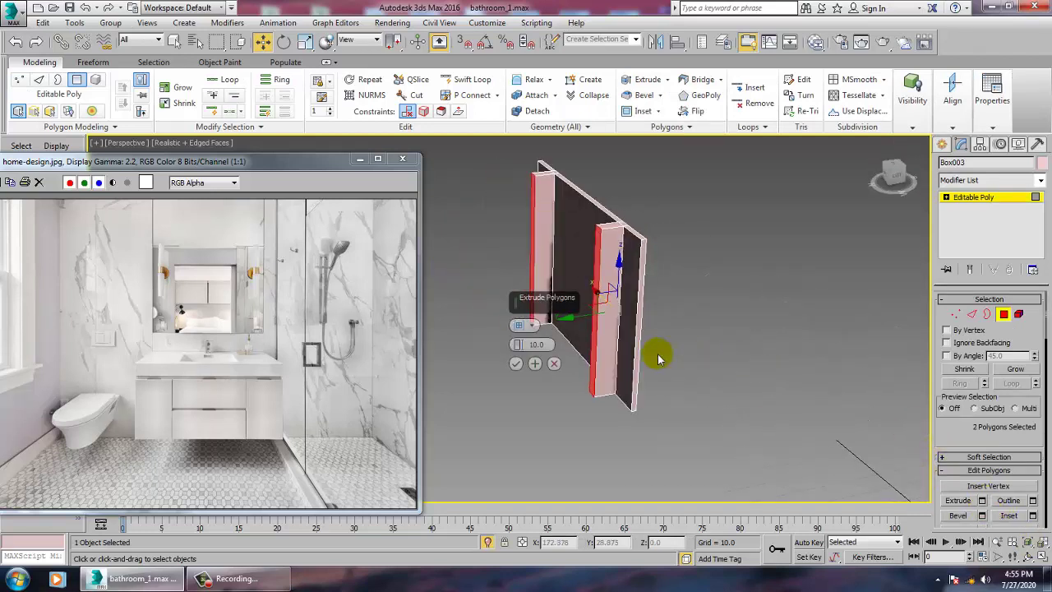
left_click(516, 364)
End the panel's isolation and leave polygon editing to examine its back ribs against the wall and vanity.
right_click(774, 311)
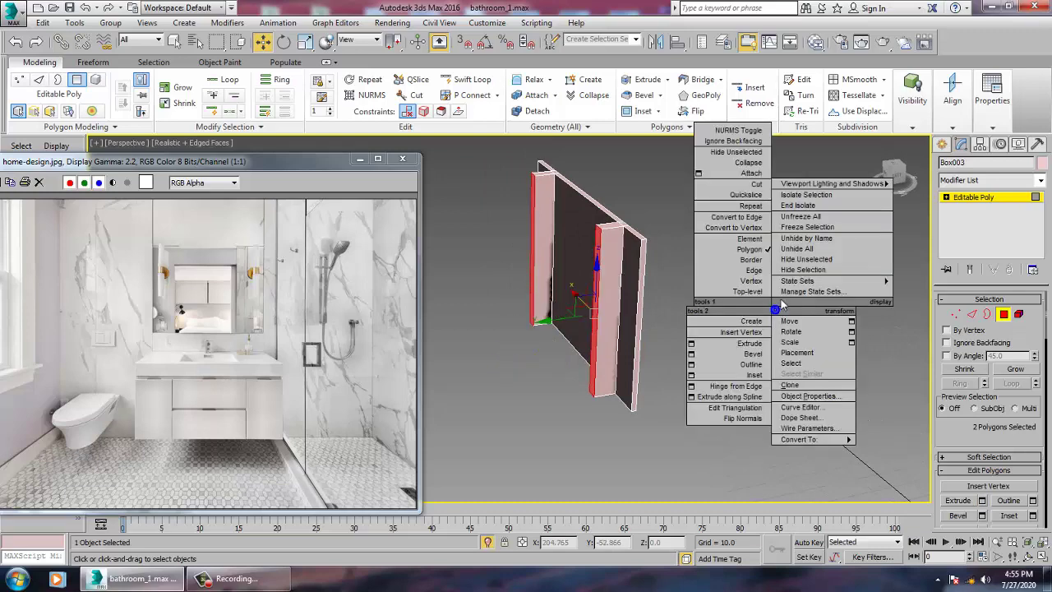
left_click(797, 207)
middle_click_drag(752, 272, 700, 226, "alt")
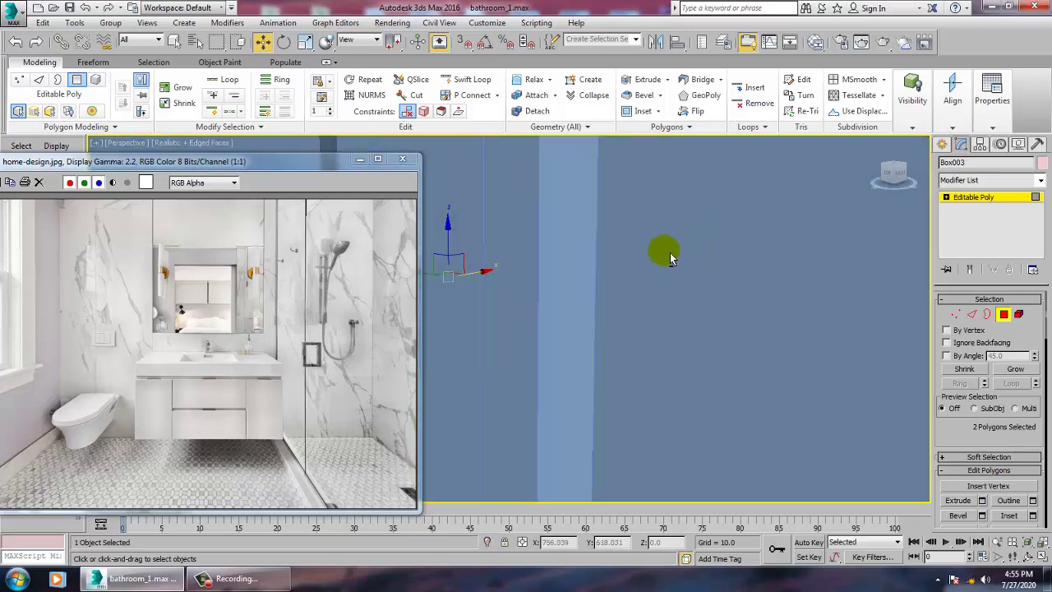
scroll(670, 257, "down", 5)
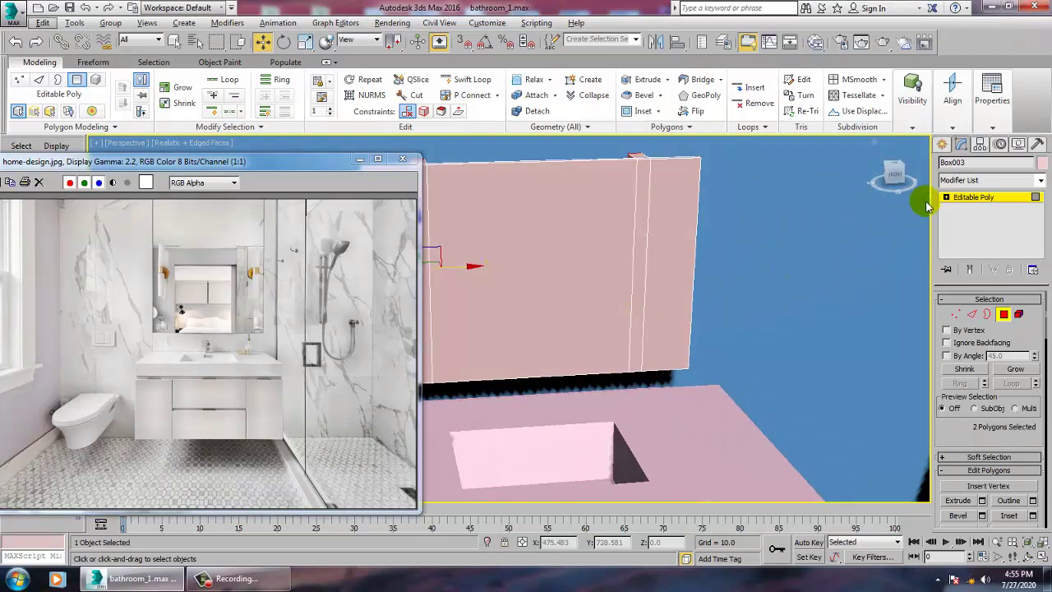
left_click(959, 205)
middle_click_drag(683, 282, 692, 370, "alt")
key("alt+c")
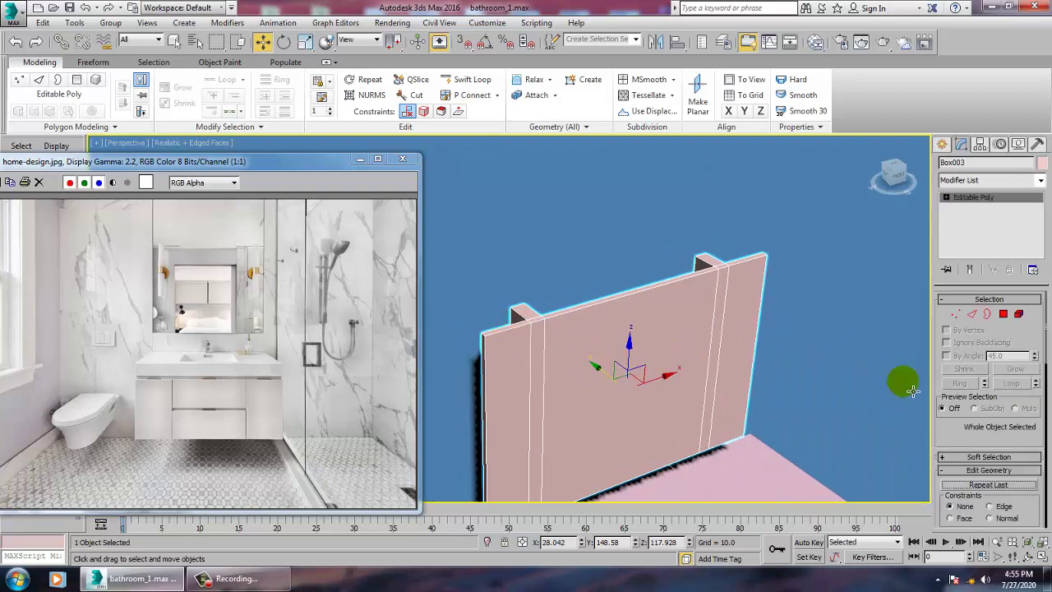
Isolate the mirror panel and add horizontal edge loops near its top and bottom with Swift Loop.
key("alt+q")
middle_click_drag(548, 342, 862, 326, "alt")
middle_click_drag(781, 343, 592, 189, "alt")
left_click(467, 82)
left_click(696, 349)
middle_click_drag(696, 349, 717, 349, "alt")
middle_click_drag(743, 491, 718, 405)
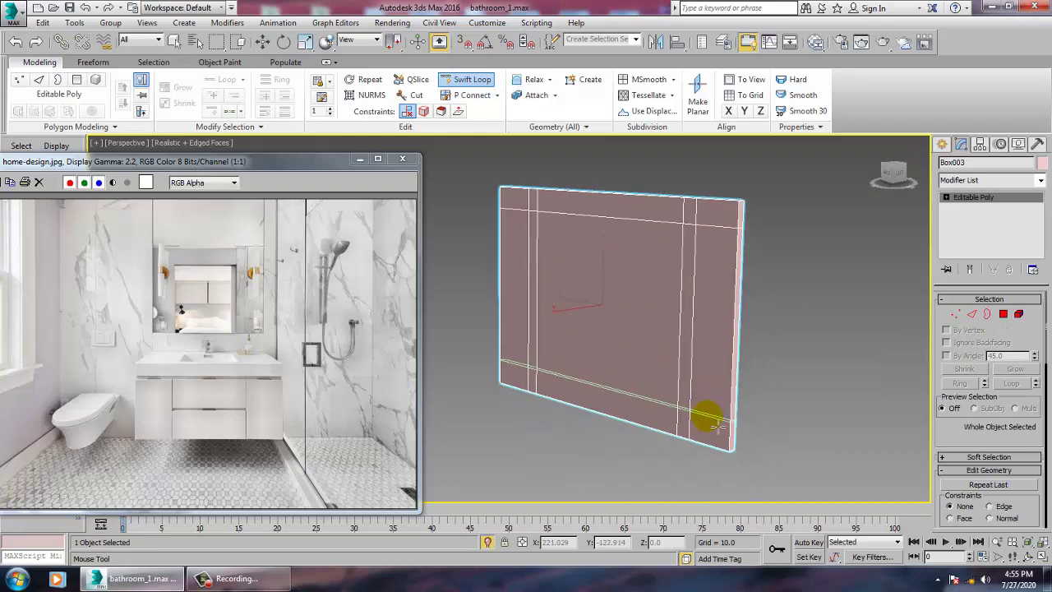
right_click(715, 411)
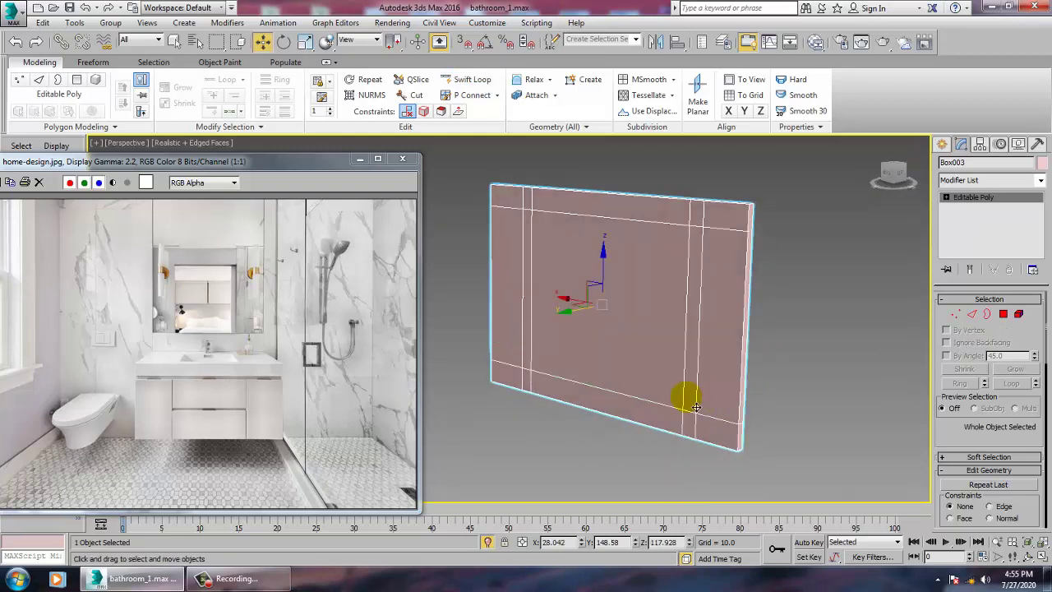
Extrude the two narrow vertical strips on the mirror panel's back face by 10.0.
key("4")
left_click(689, 378)
left_click(534, 317, "ctrl")
left_click(981, 501)
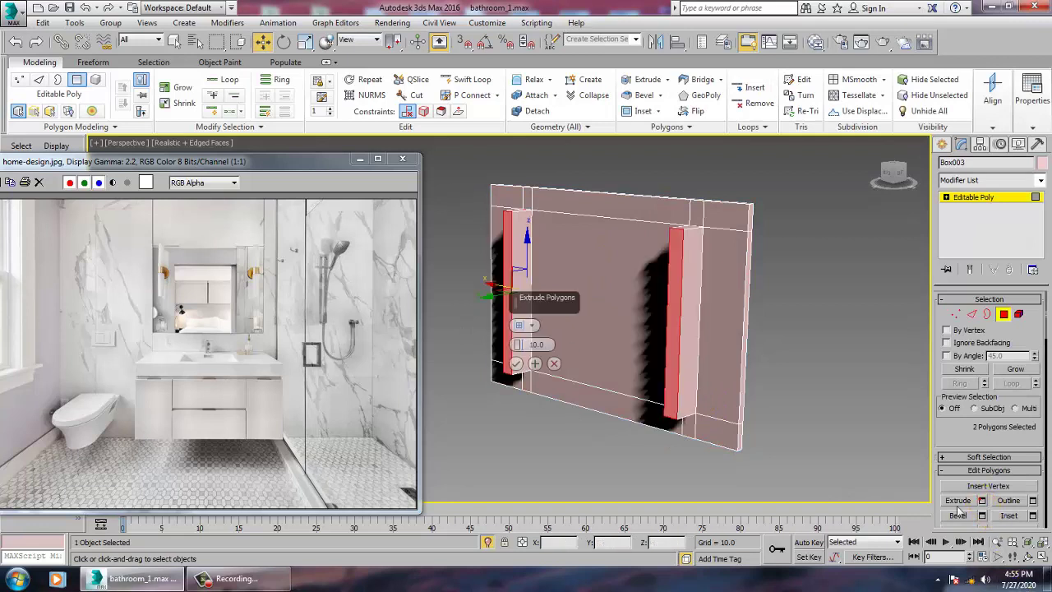
left_click(515, 363)
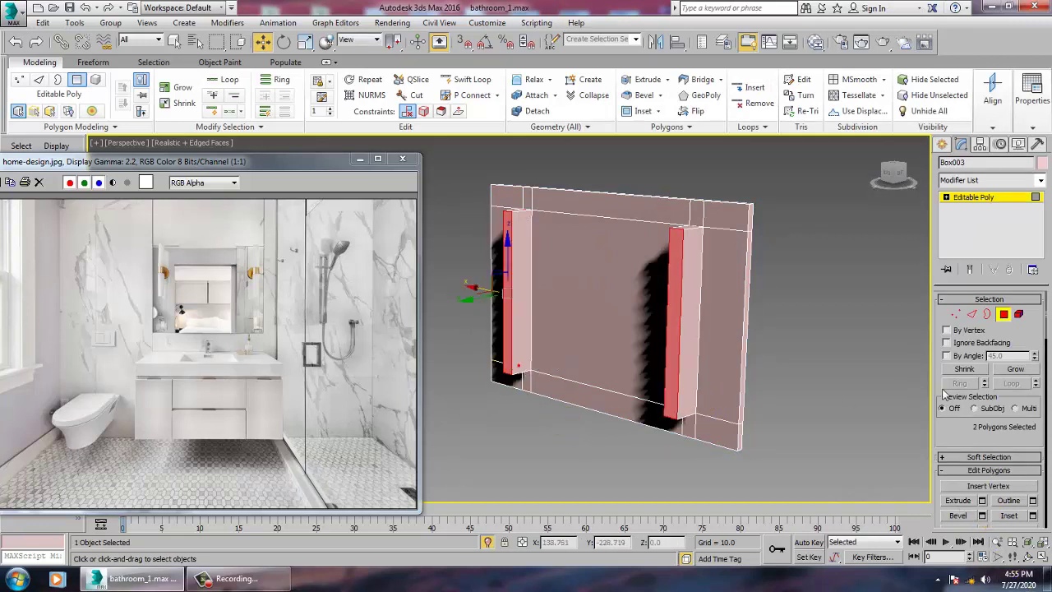
End the panel's isolation, leave polygon editing and move the panel along Y toward the back wall.
right_click(804, 305)
left_click(825, 201)
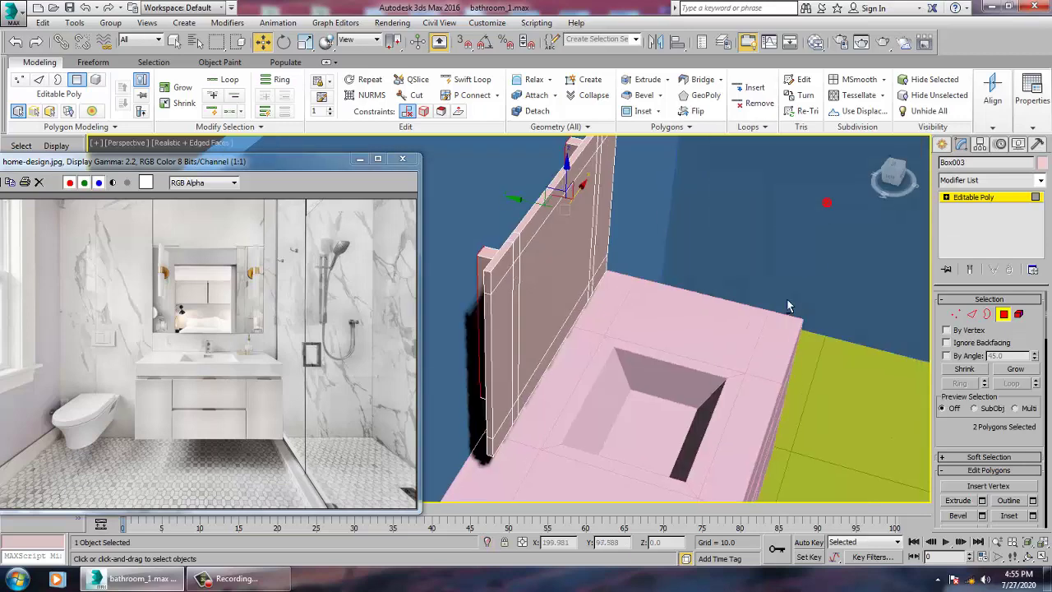
left_click(997, 196)
middle_click_drag(819, 286, 822, 349, "alt")
mouse_move(664, 337)
left_mouse_down()
mouse_move(639, 334)
mouse_move(661, 333)
left_mouse_up()
middle_click_drag(661, 332, 720, 323, "alt")
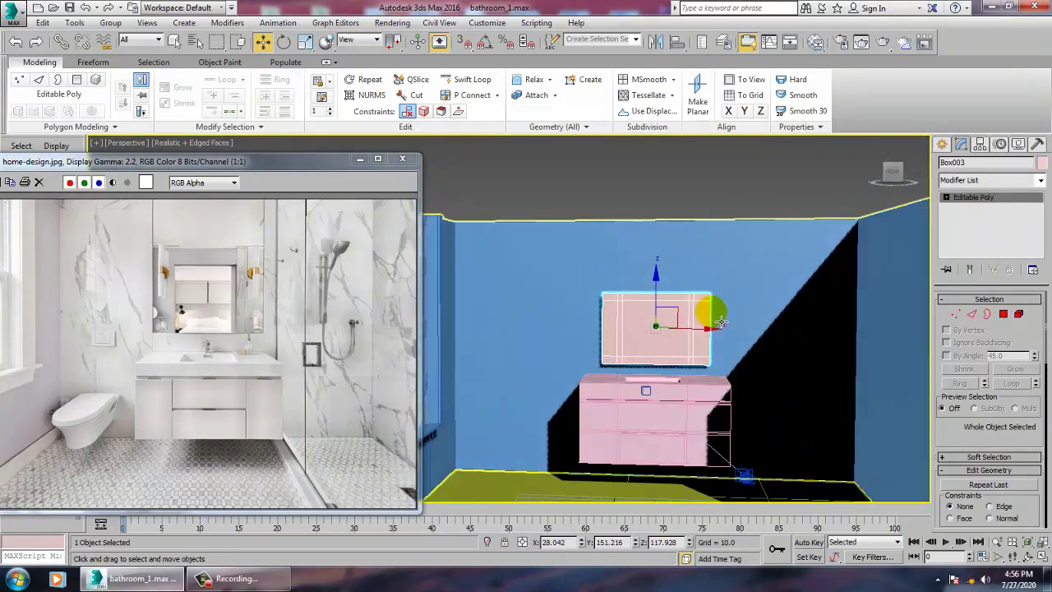
Check the vanity in the reference photo, then assign one neutral grey object color to everything in the scene.
scroll(237, 355, "up", 1)
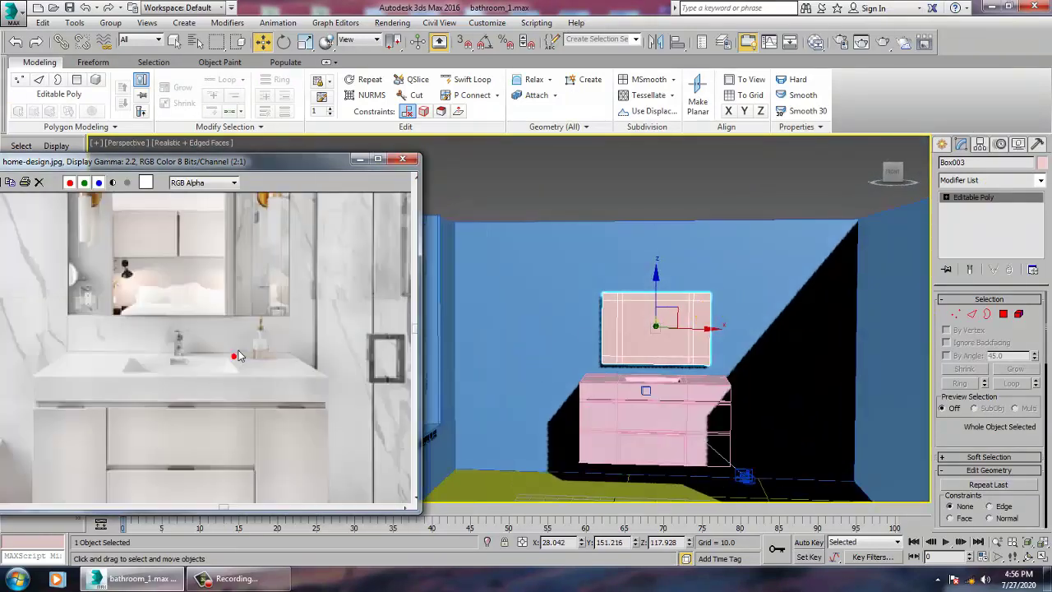
scroll(247, 359, "down", 2)
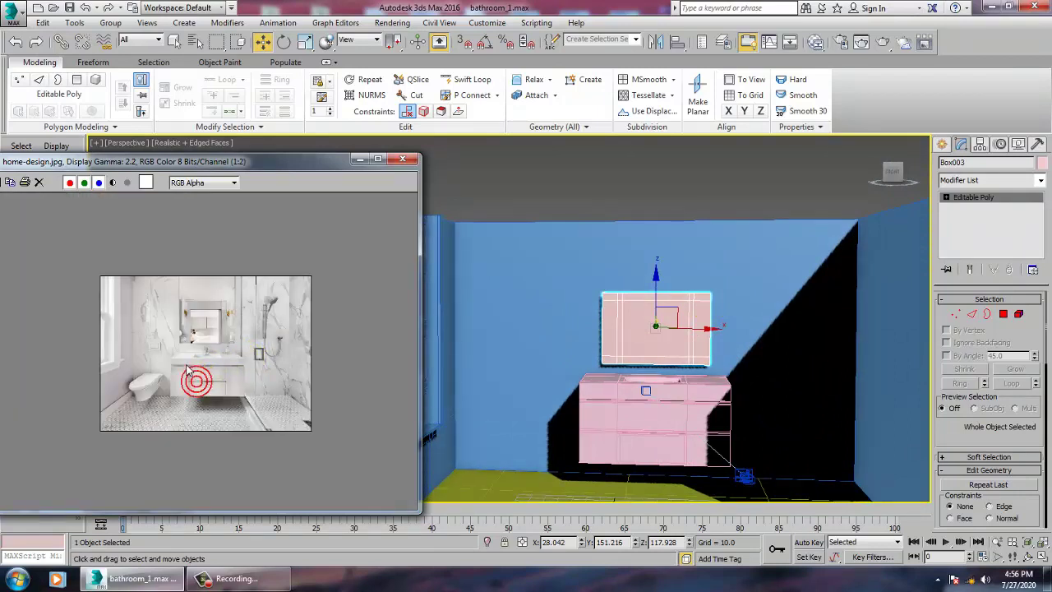
middle_click_drag(682, 375, 692, 375, "alt")
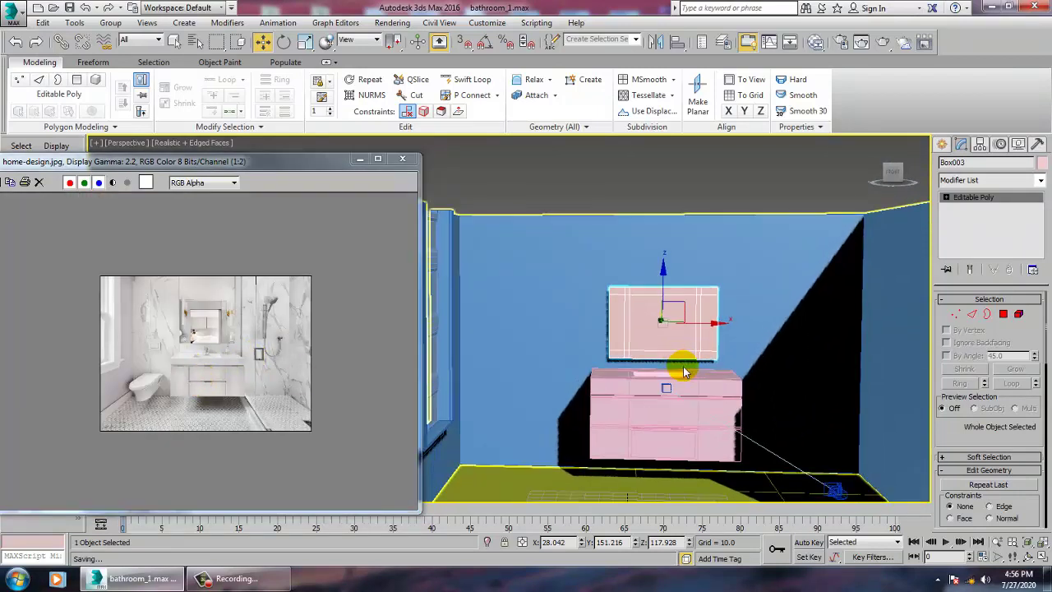
key("ctrl+a")
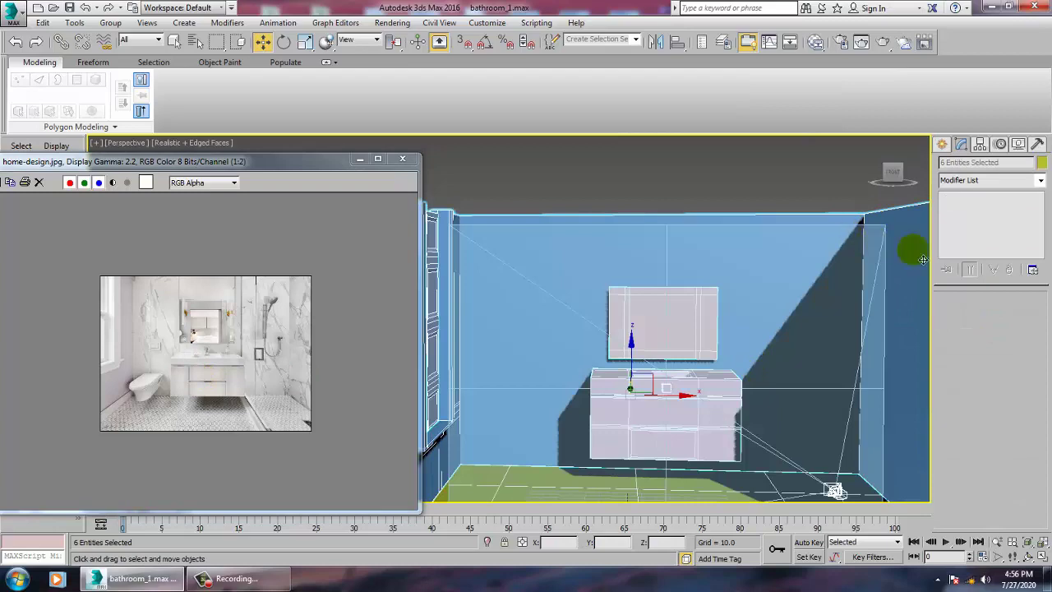
left_click(1042, 162)
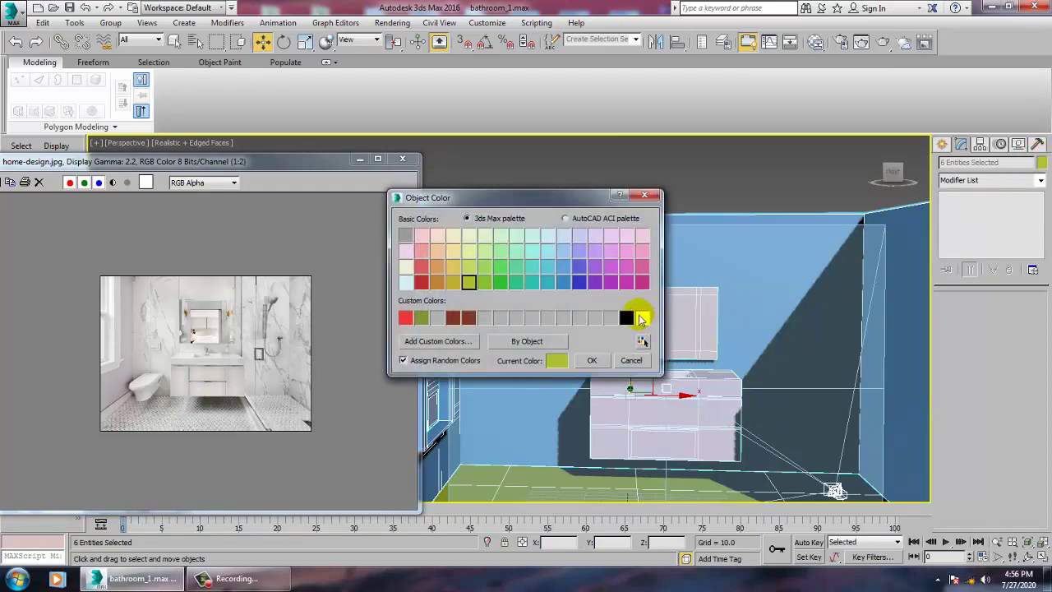
left_click(592, 360)
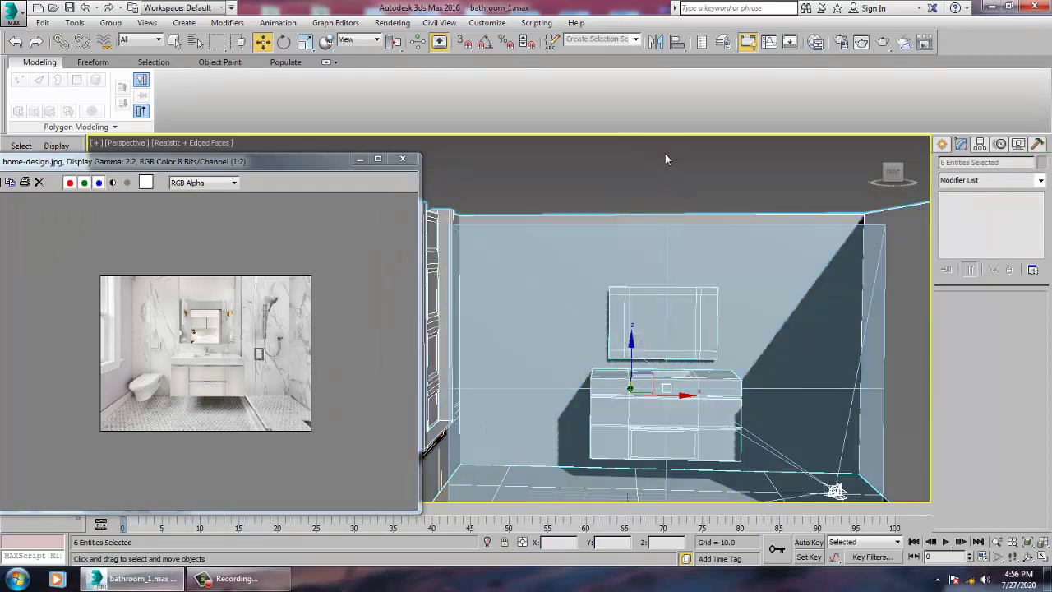
Create a small AutoGrid box, about 4.2 long by 5.1 wide, on the countertop between the sink and the wall.
scroll(666, 386, "up", 3)
middle_click_drag(667, 386, 780, 399, "alt")
left_click(587, 215)
scroll(612, 227, "up", 3)
scroll(740, 366, "up", 2)
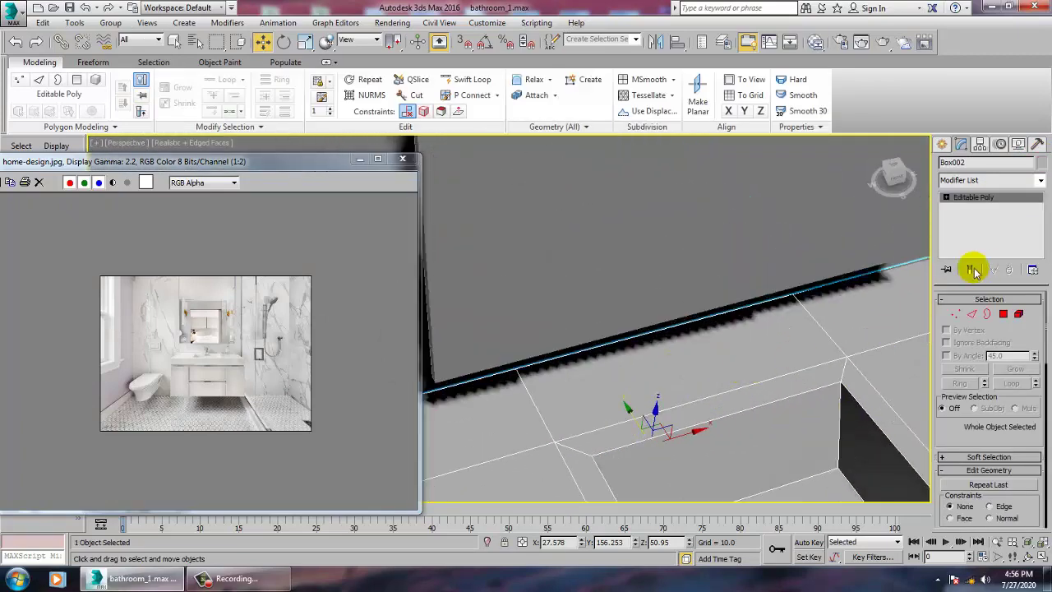
left_click(942, 145)
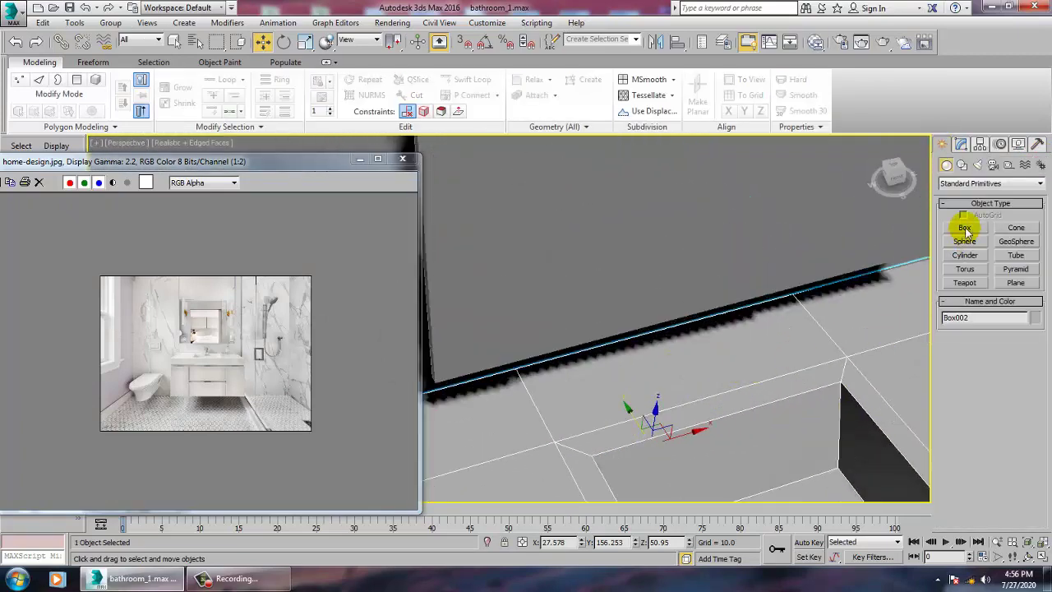
left_click(965, 228)
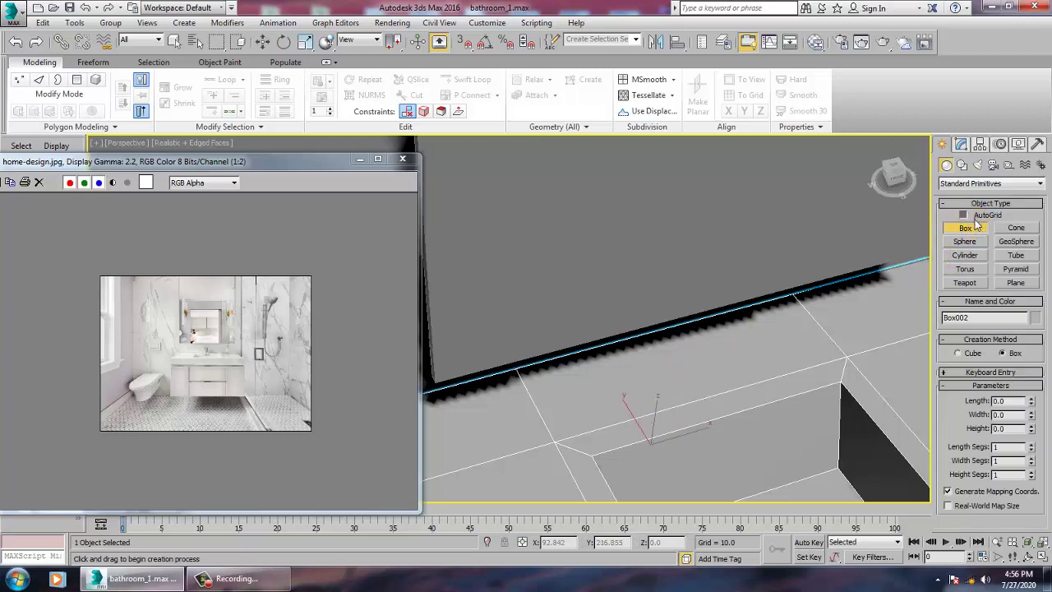
left_click_drag(692, 362, 682, 397)
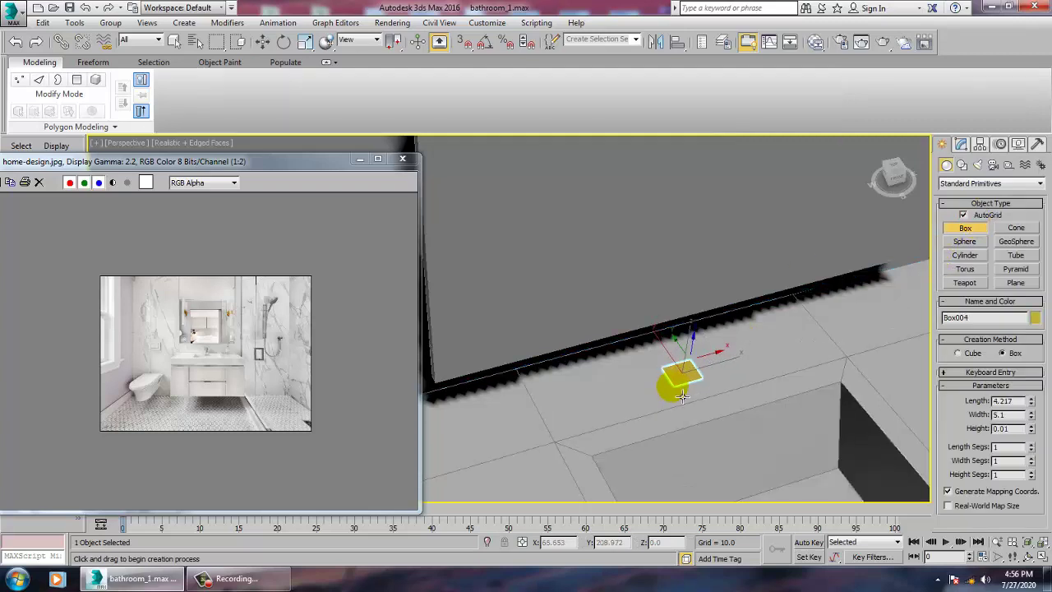
key("w")
key("z")
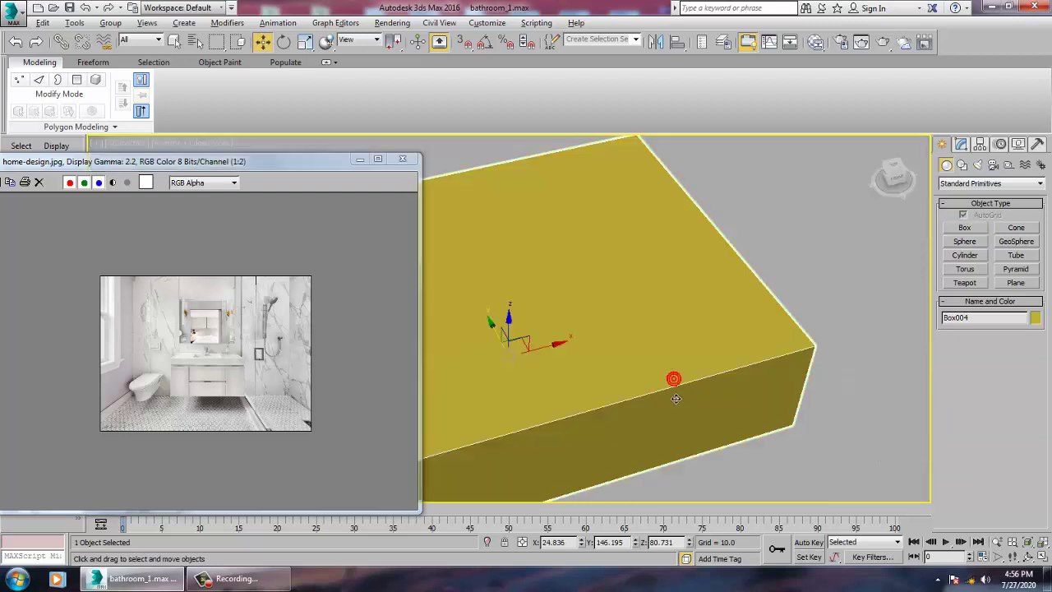
scroll(686, 379, "down", 5)
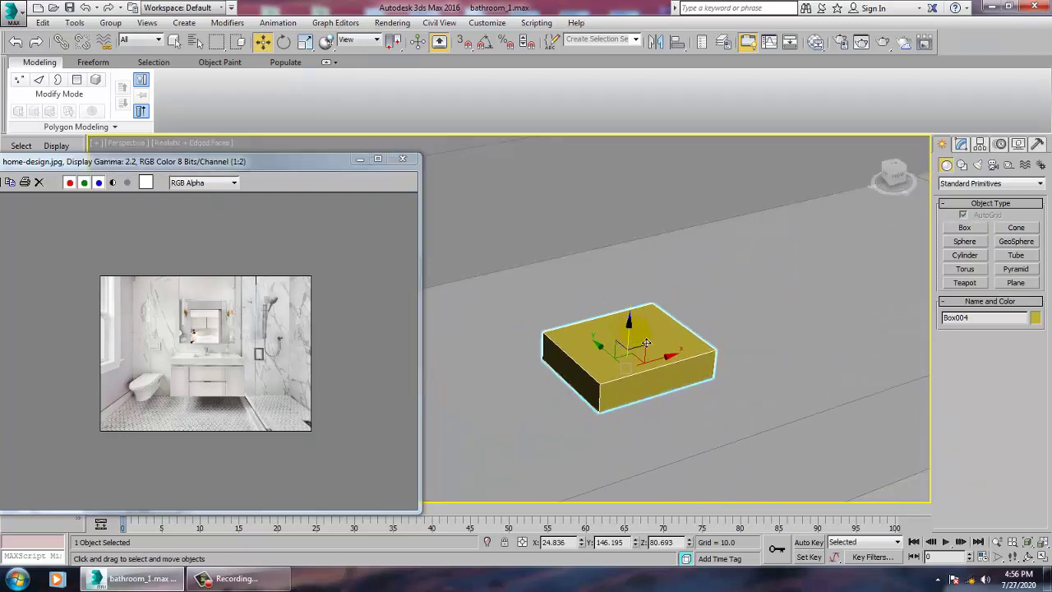
Convert the small box to Editable Poly and inset its top face by 1.0.
right_click(646, 342)
mouse_move(707, 466)
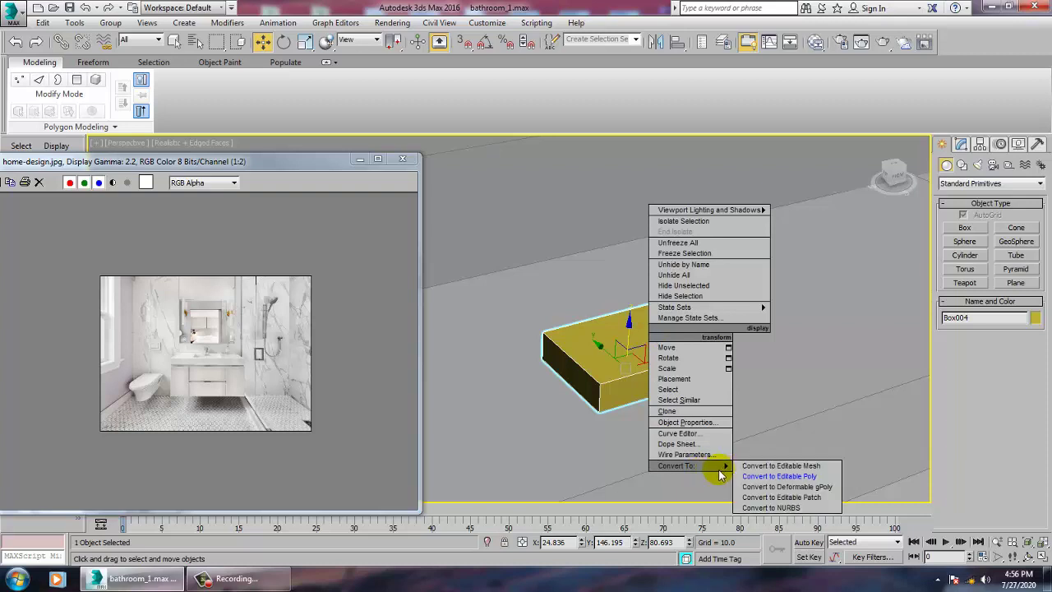
left_click(765, 477)
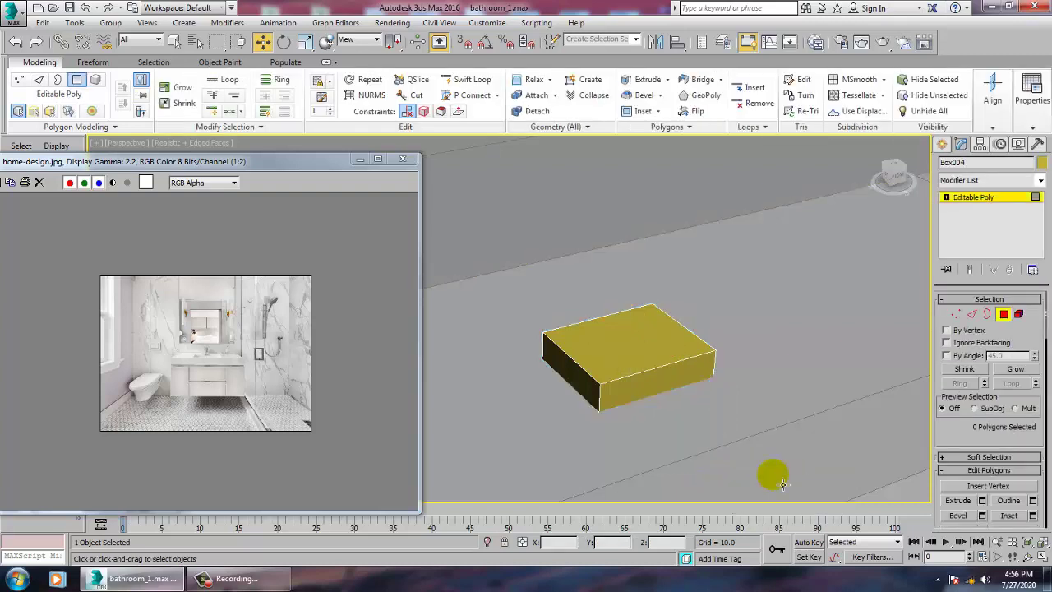
left_click(617, 351)
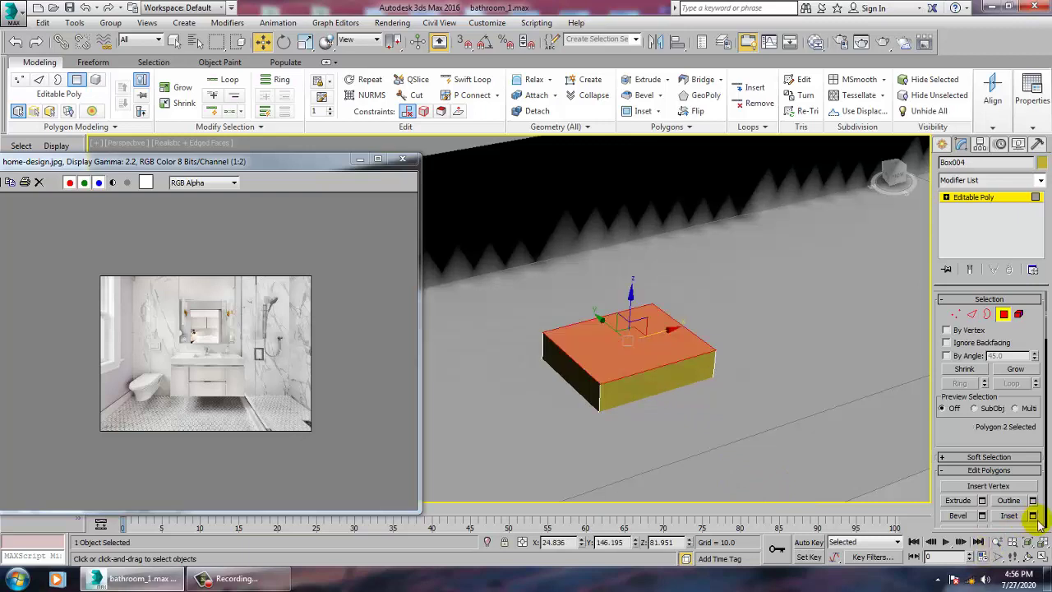
left_click(1033, 516)
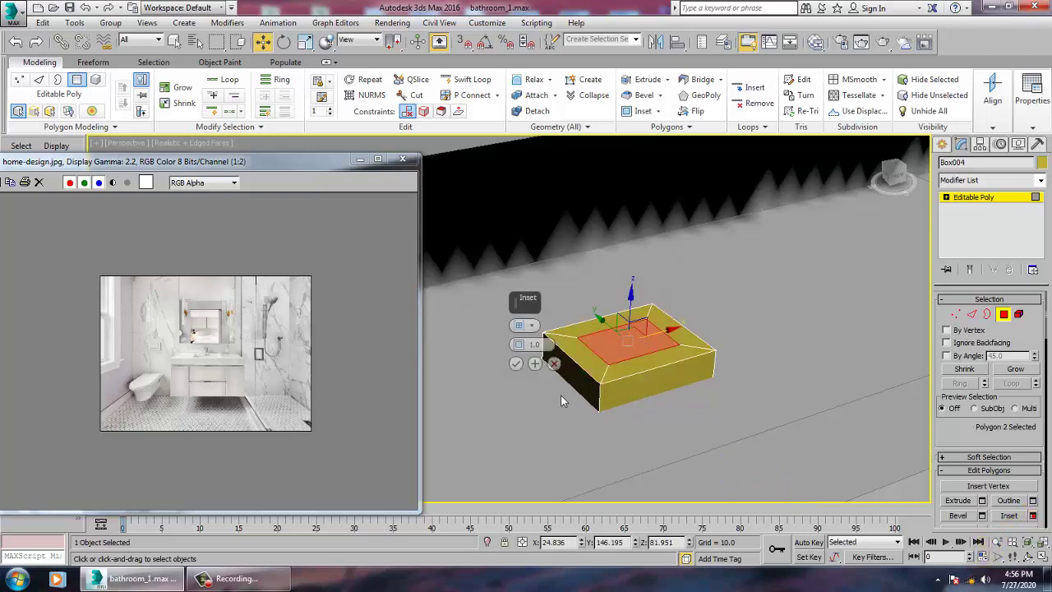
left_click(516, 363)
Extrude the inset top face of the small box by 12.2 to form a faucet column.
left_click(982, 500)
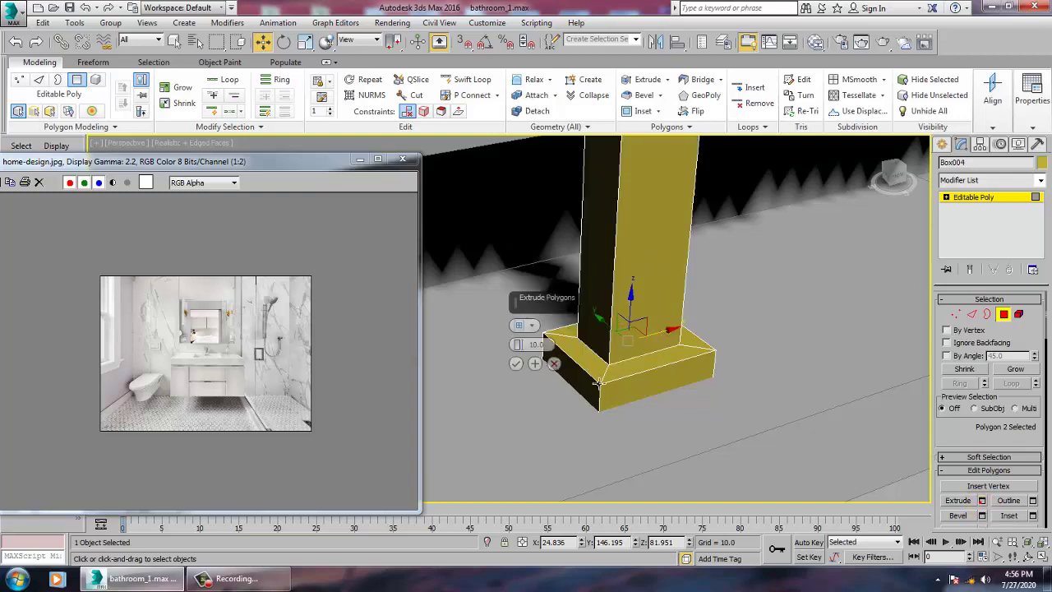
scroll(614, 368, "down", 5)
key("z")
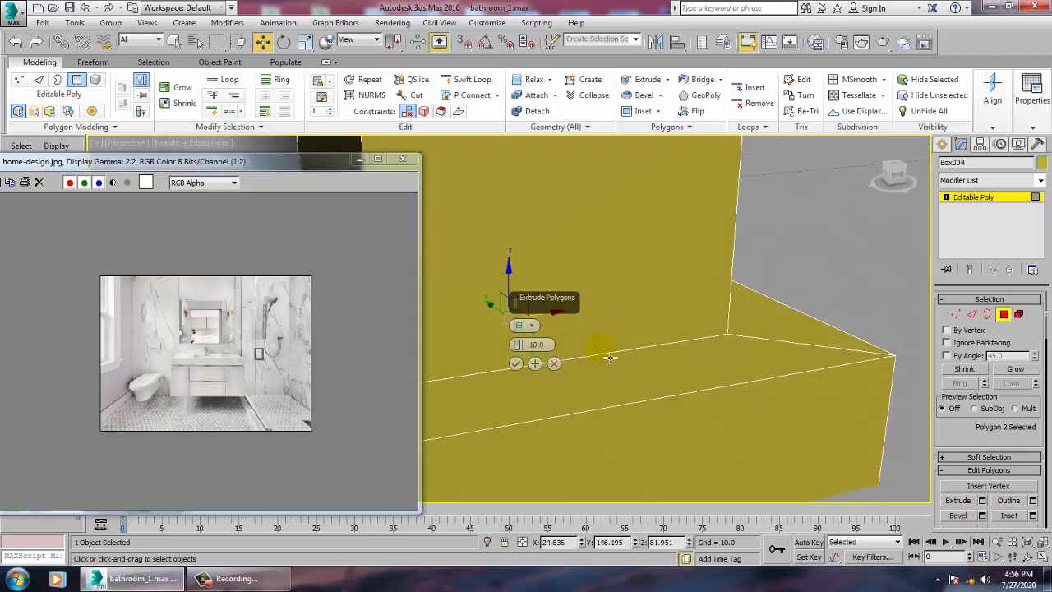
scroll(611, 357, "down", 4)
middle_click_drag(602, 347, 619, 313, "alt")
scroll(611, 404, "down", 3)
scroll(613, 403, "down", 4)
scroll(612, 403, "up", 2)
left_click_drag(522, 346, 513, 337)
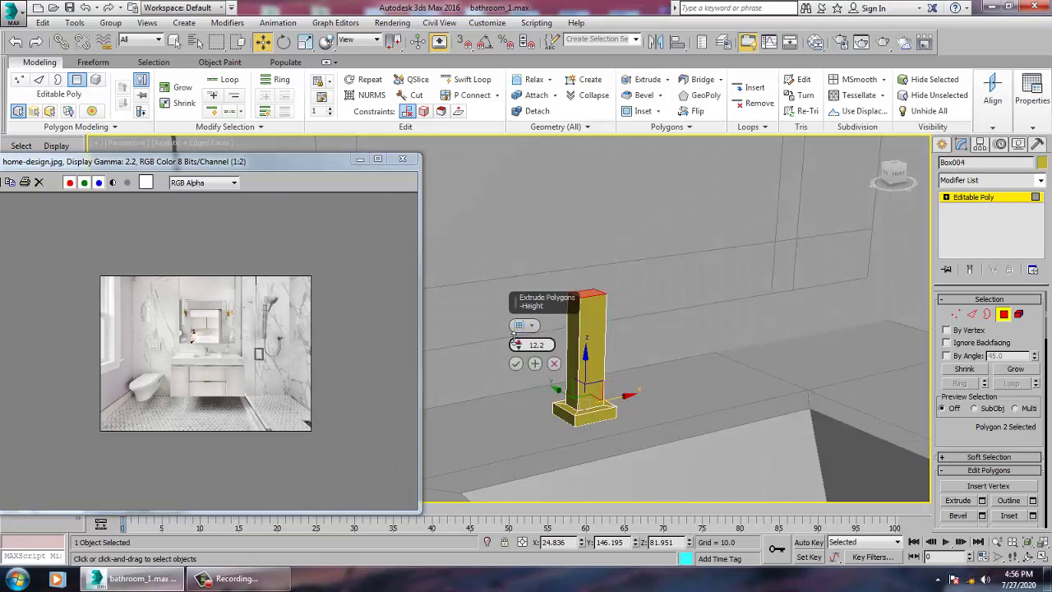
left_click(516, 363)
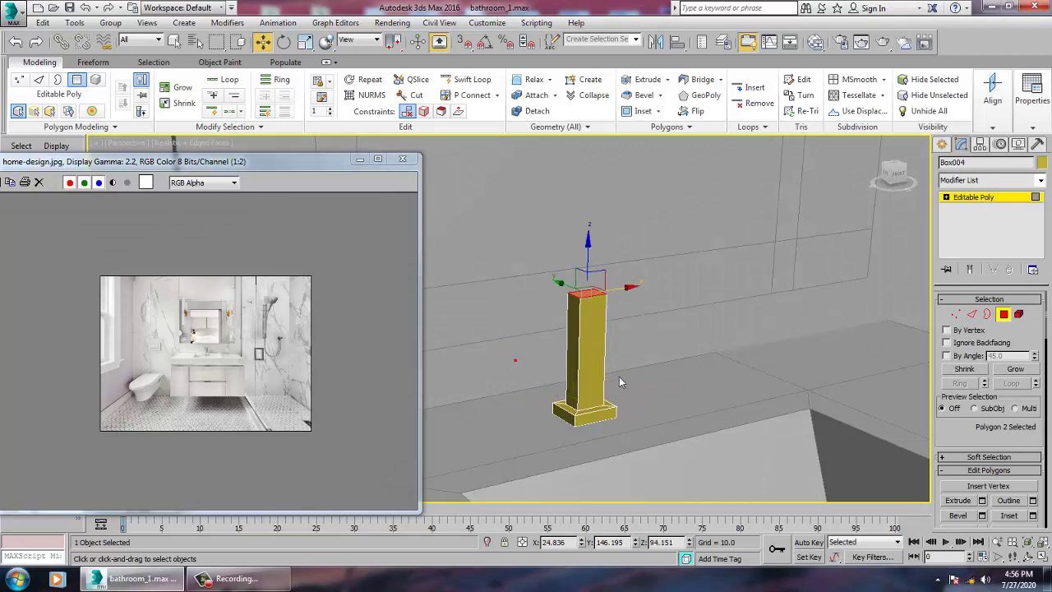
Leave polygon editing and move the faucet column slightly along Y toward the sink.
left_click(959, 199)
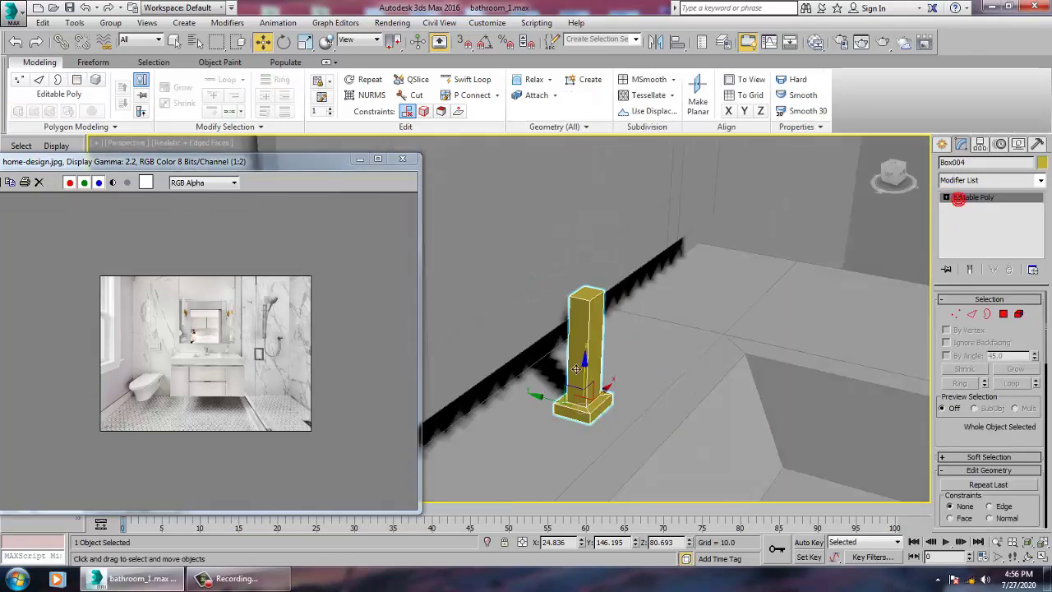
left_click_drag(543, 397, 558, 400)
middle_click_drag(567, 399, 634, 381, "alt")
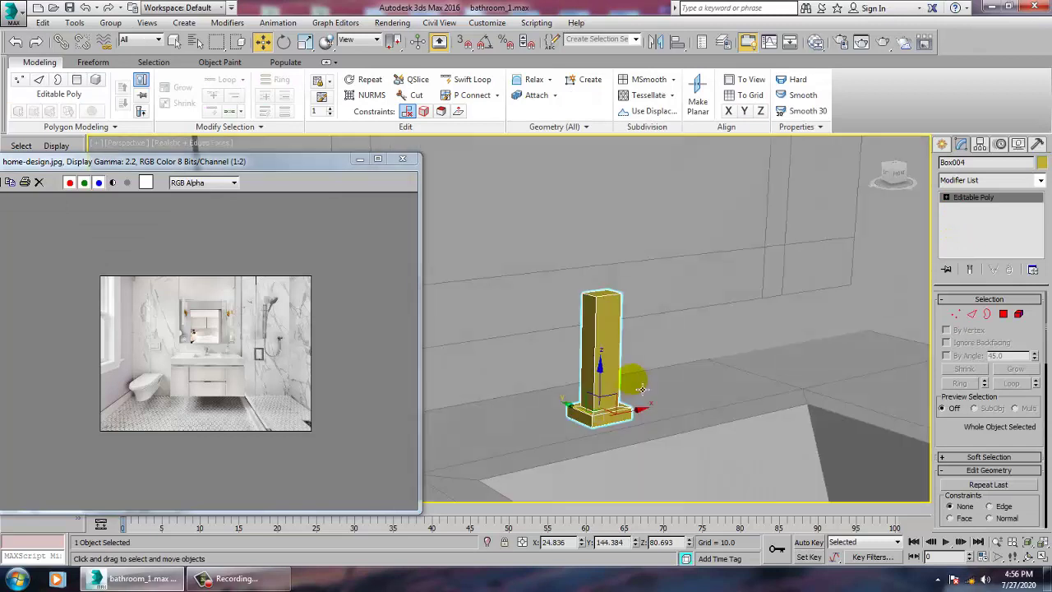
Shorten the faucet column in vertex mode by lowering its four top vertices to about Z 91.84.
scroll(634, 380, "up", 2)
key("1")
left_click_drag(643, 309, 642, 308)
left_click_drag(590, 222, 591, 202)
middle_click_drag(594, 203, 611, 211, "alt")
left_click_drag(604, 213, 608, 263)
middle_click_drag(584, 291, 620, 297)
scroll(621, 300, "up", 3)
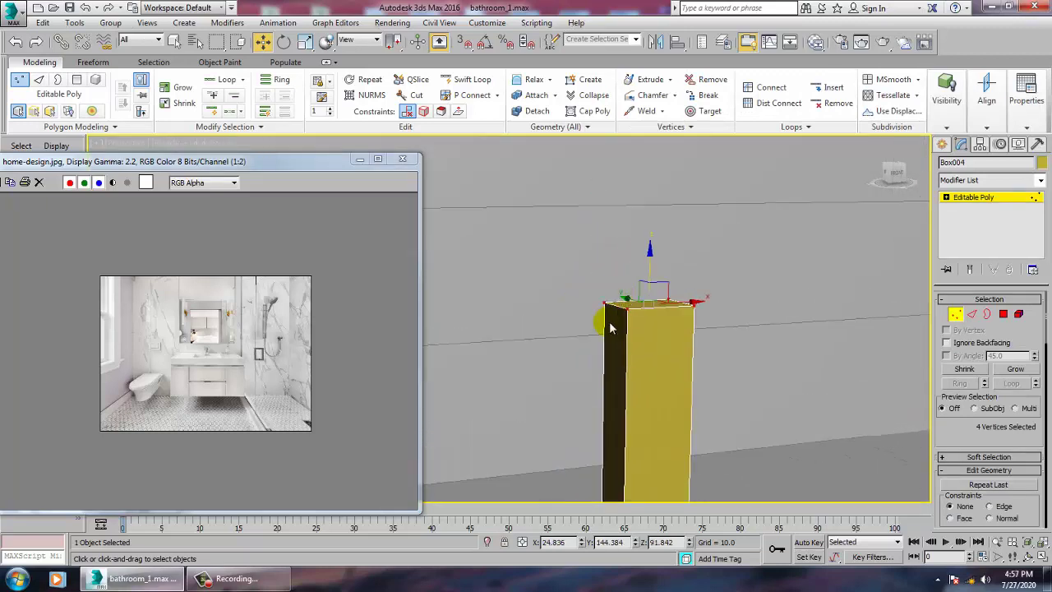
Extrude the column's top face by 1.456.
left_click(1004, 316)
middle_click_drag(690, 322, 897, 500, "alt")
middle_click_drag(799, 411, 780, 359, "alt")
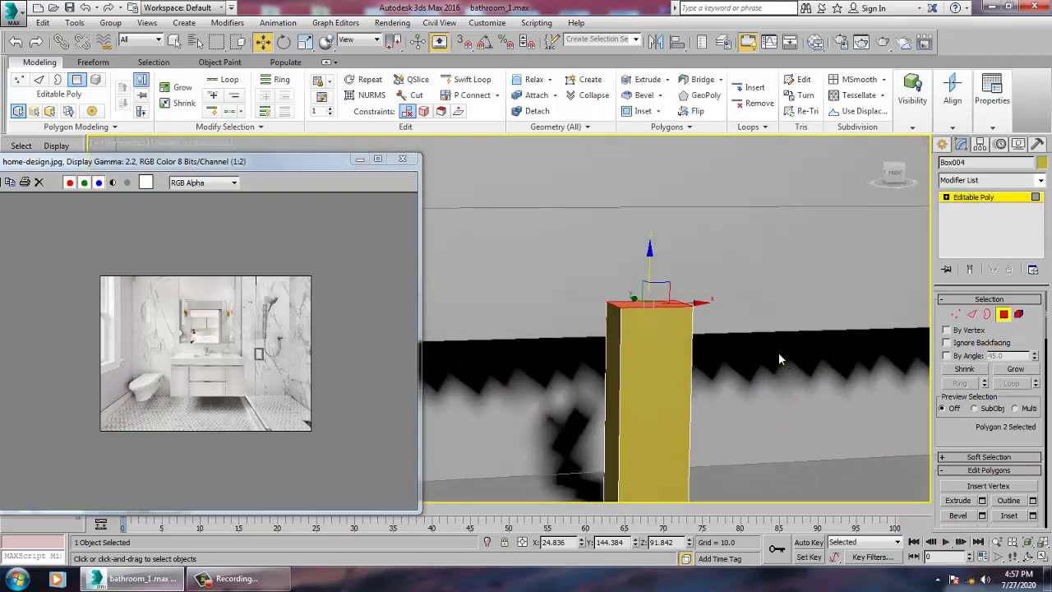
left_click(982, 501)
left_click_drag(521, 352, 522, 410)
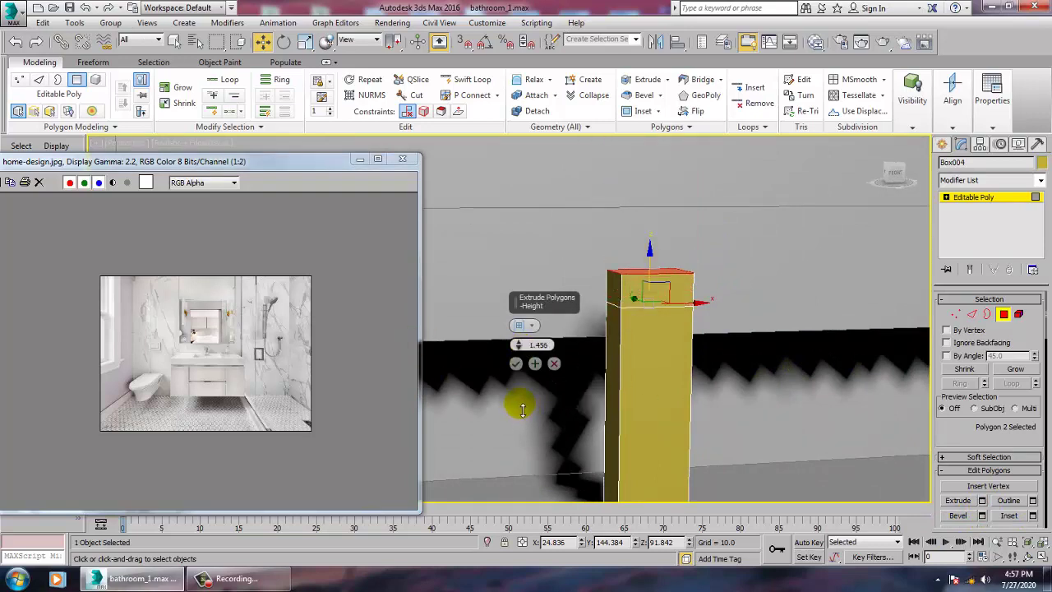
left_click(516, 364)
Add two horizontal edge loops with Swift Loop just above the seam near the column's top.
scroll(625, 355, "up", 4)
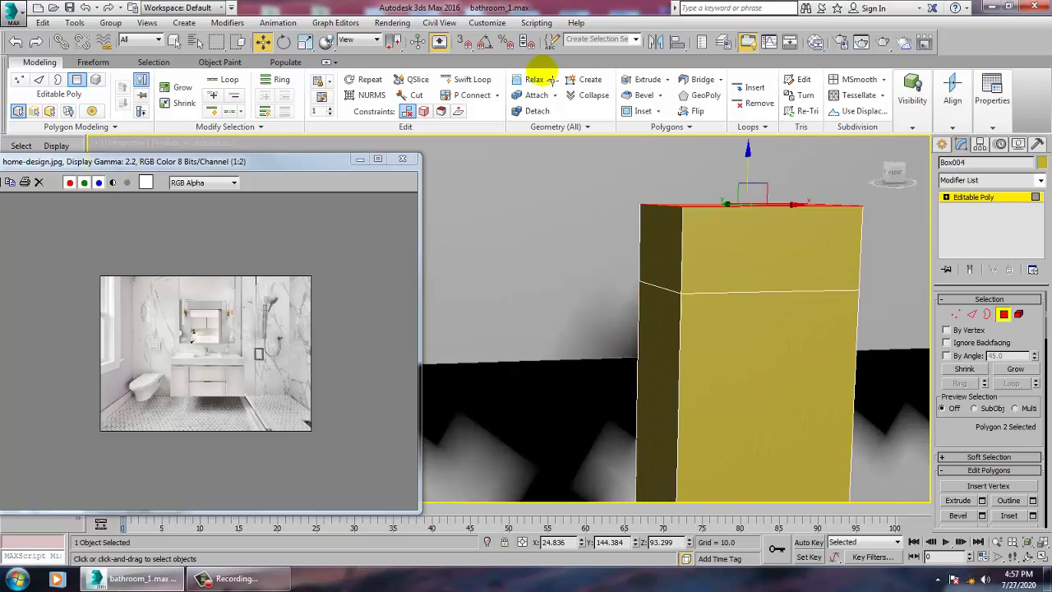
left_click(467, 79)
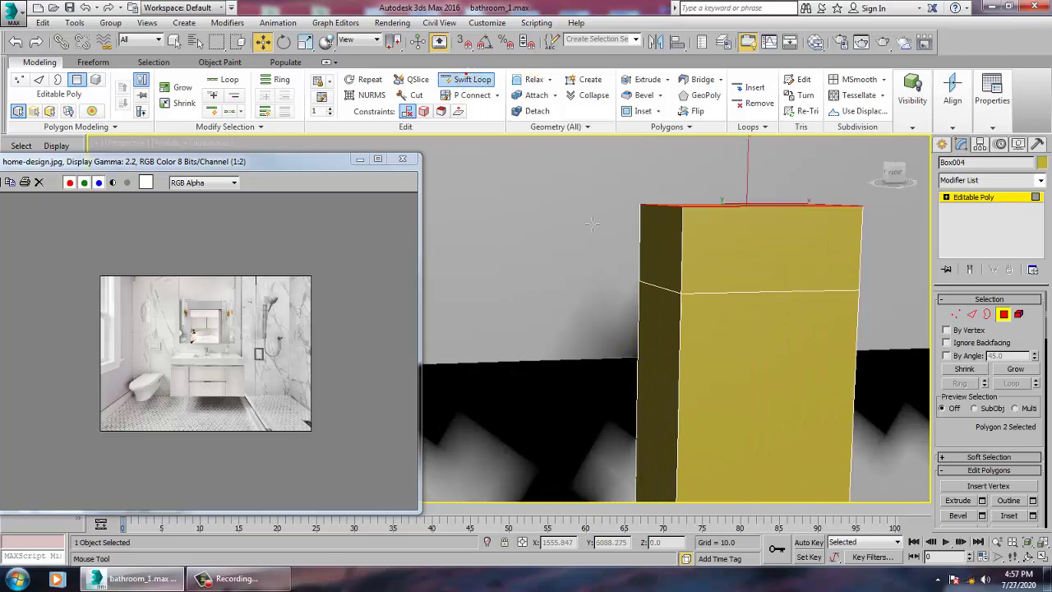
left_click(688, 285)
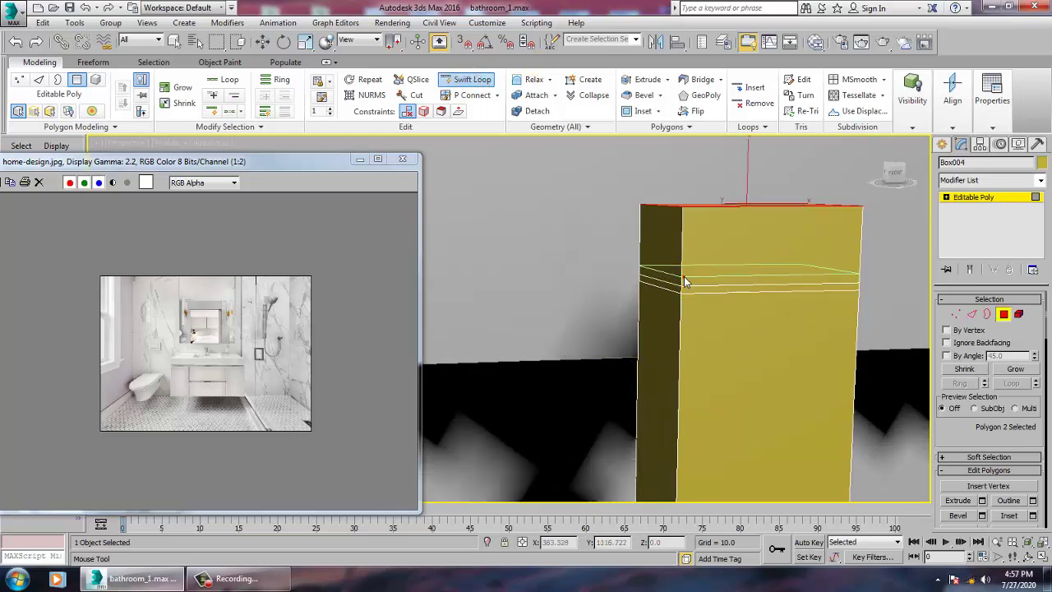
left_click(684, 278)
key("w")
Select the middle of the three closely spaced edge loops near the column's top and nudge it along Z.
key("2")
double_click(710, 294)
left_click_drag(754, 252, 753, 252)
middle_click_drag(733, 251, 742, 260, "alt")
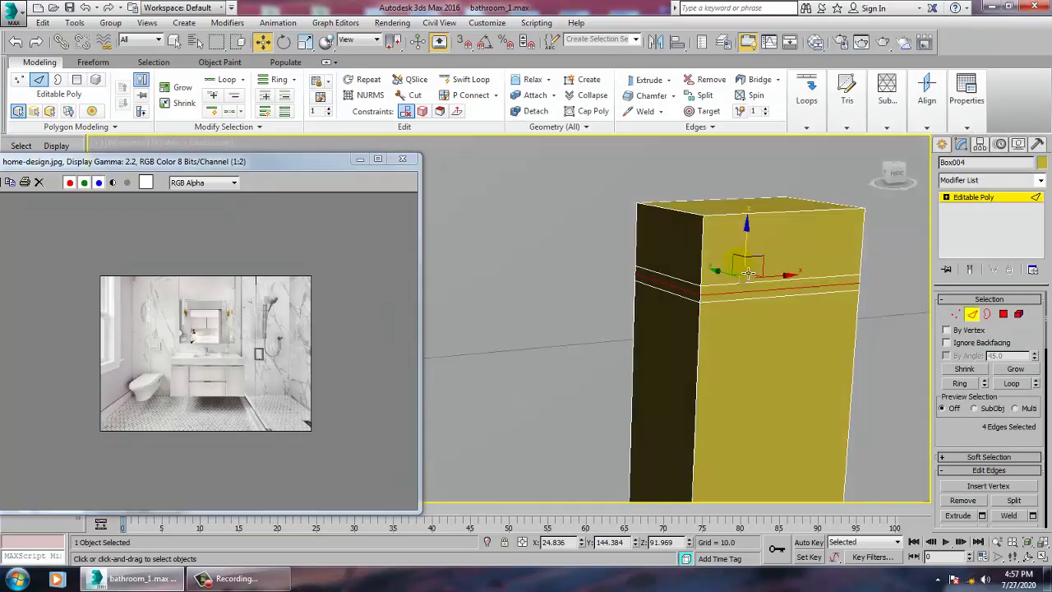
scroll(738, 256, "up", 1)
key("z")
middle_click_drag(628, 288, 688, 265, "alt")
left_click(686, 259)
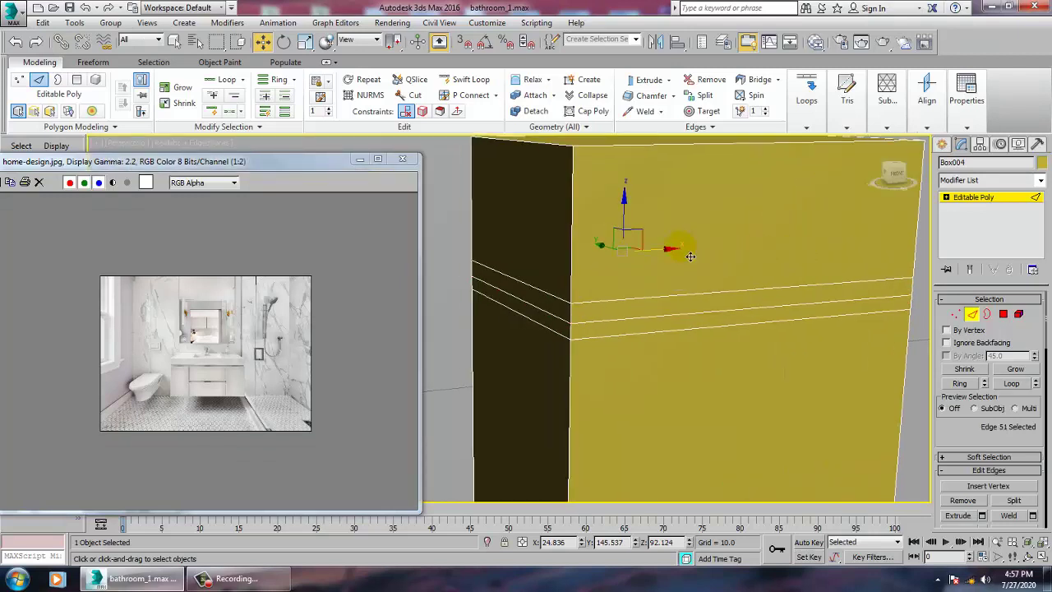
key("ctrl+z")
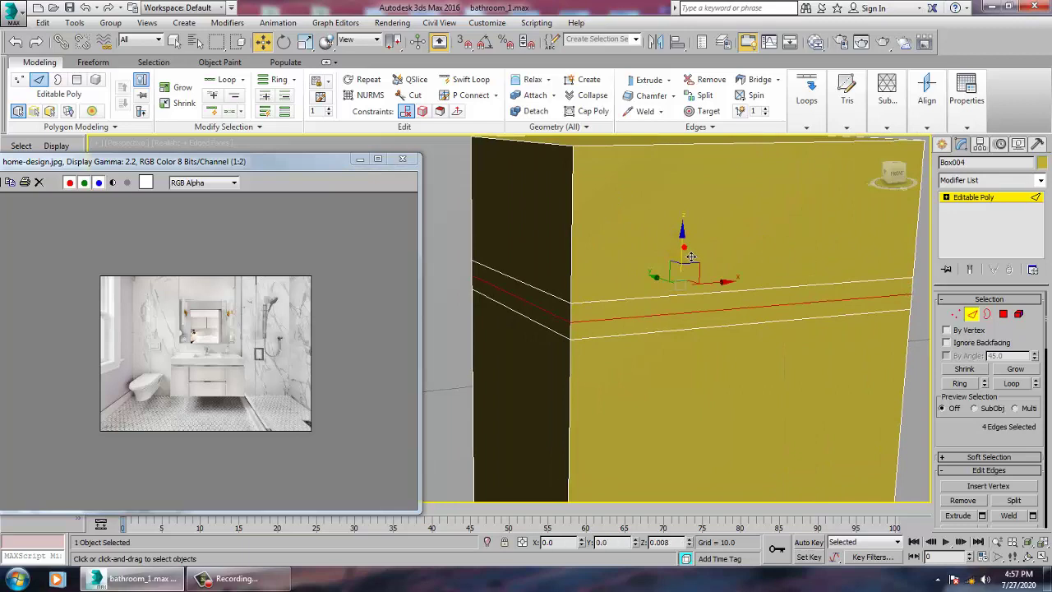
Extrude the selected edge loop near the column's top inward with a height of -0.226 to cut a groove.
left_click(981, 515)
left_click_drag(524, 335, 544, 390)
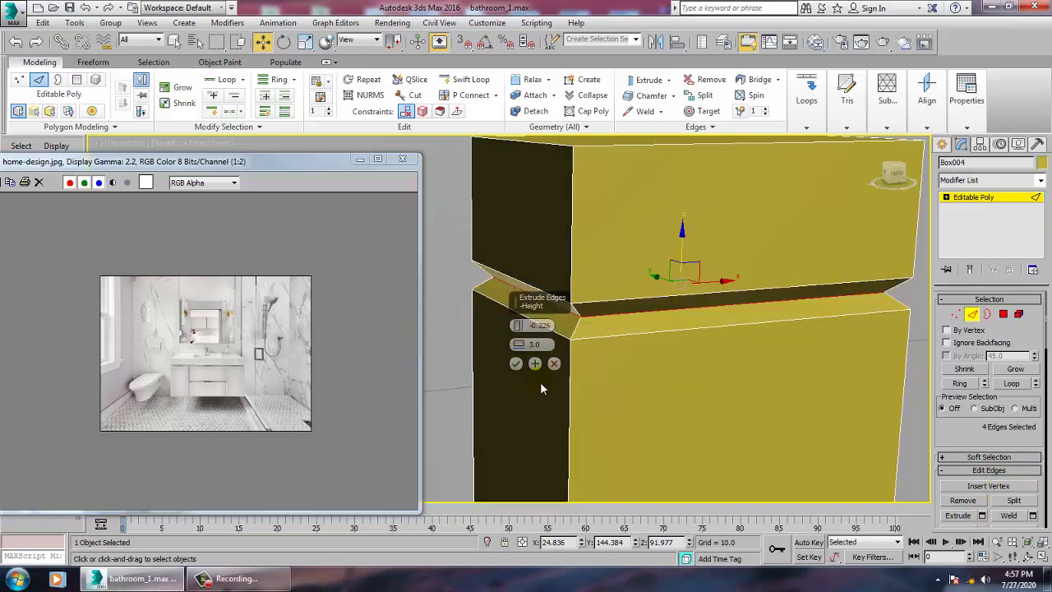
left_click(517, 365)
key("ctrl+z")
left_click(515, 362)
left_click(439, 266)
scroll(439, 267, "down", 10)
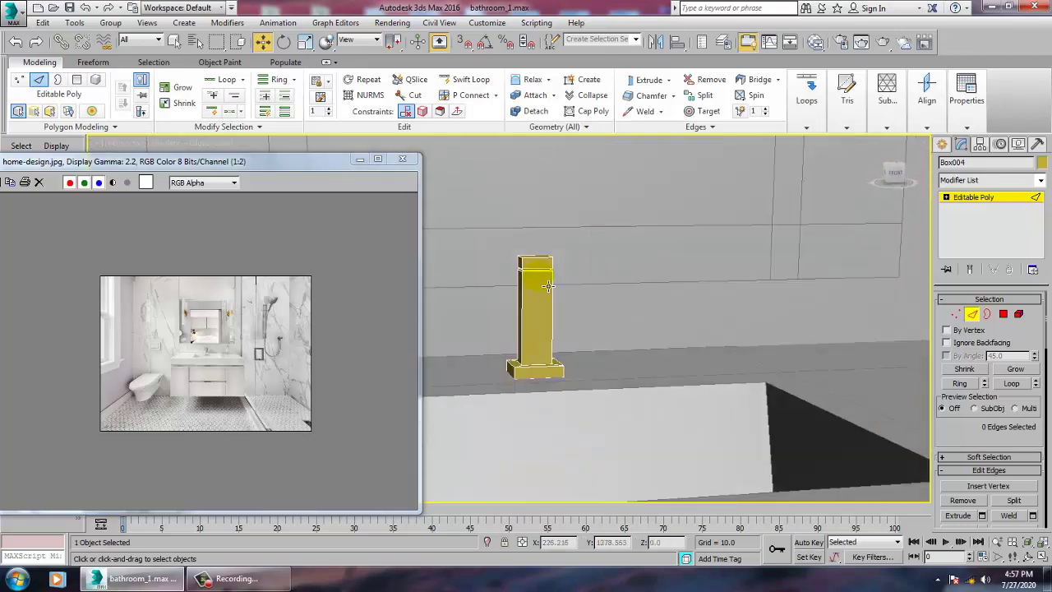
Raise the column's top polygon to about Z 93.743 to make the cap above the groove taller.
scroll(542, 319, "up", 5)
key("4")
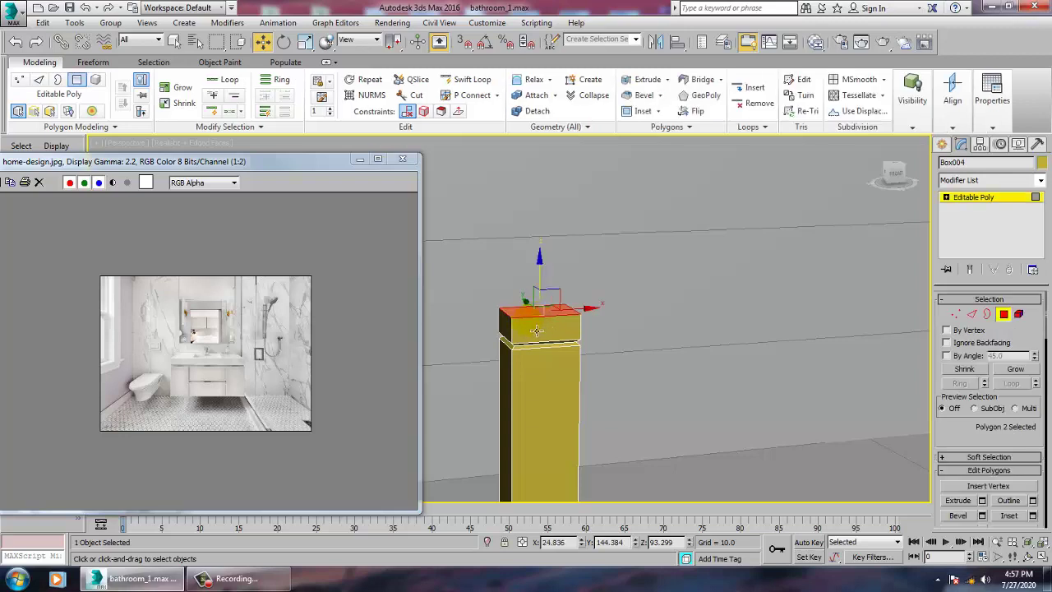
left_click_drag(551, 278, 547, 270)
scroll(557, 276, "down", 2)
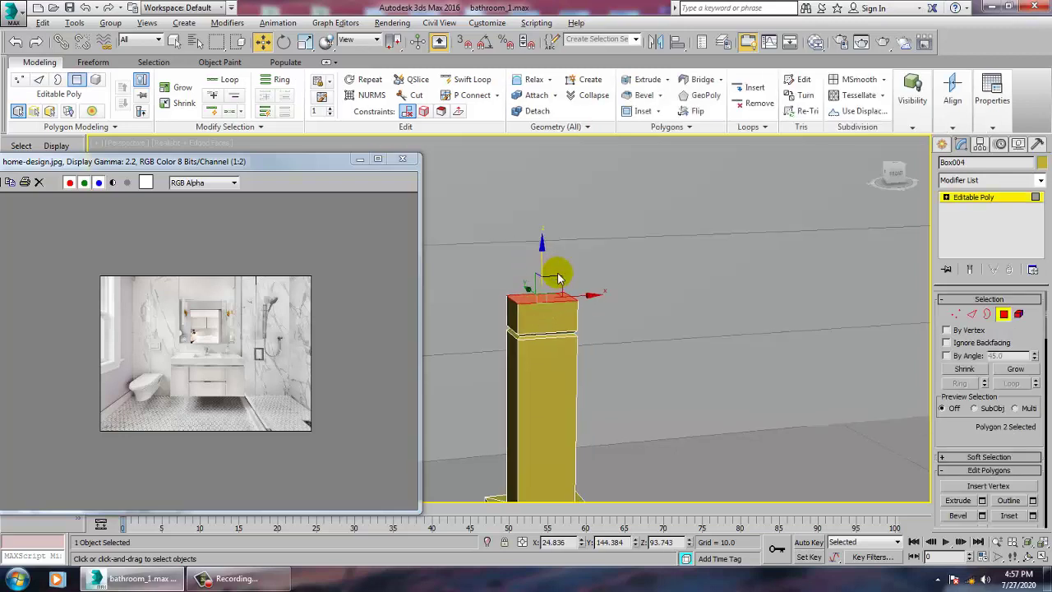
middle_click_drag(586, 284, 610, 243)
Add two horizontal edge loops around the column's middle and two vertical loops near its front edges with Swift Loop.
left_click(467, 79)
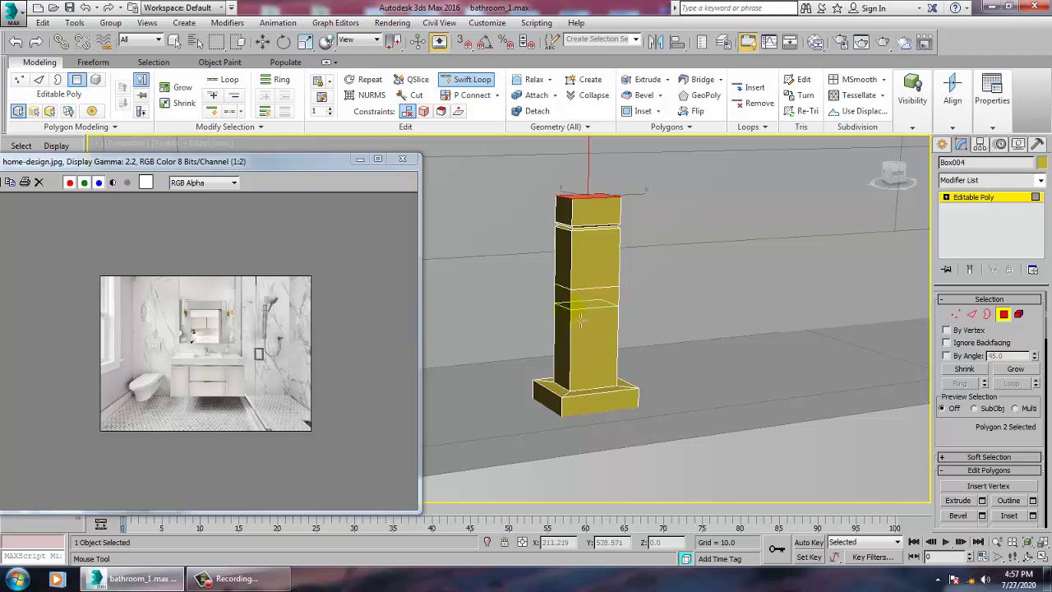
scroll(570, 309, "up", 4)
left_click(568, 289)
left_click(652, 286)
middle_click_drag(653, 287, 699, 307, "alt")
right_click(696, 312)
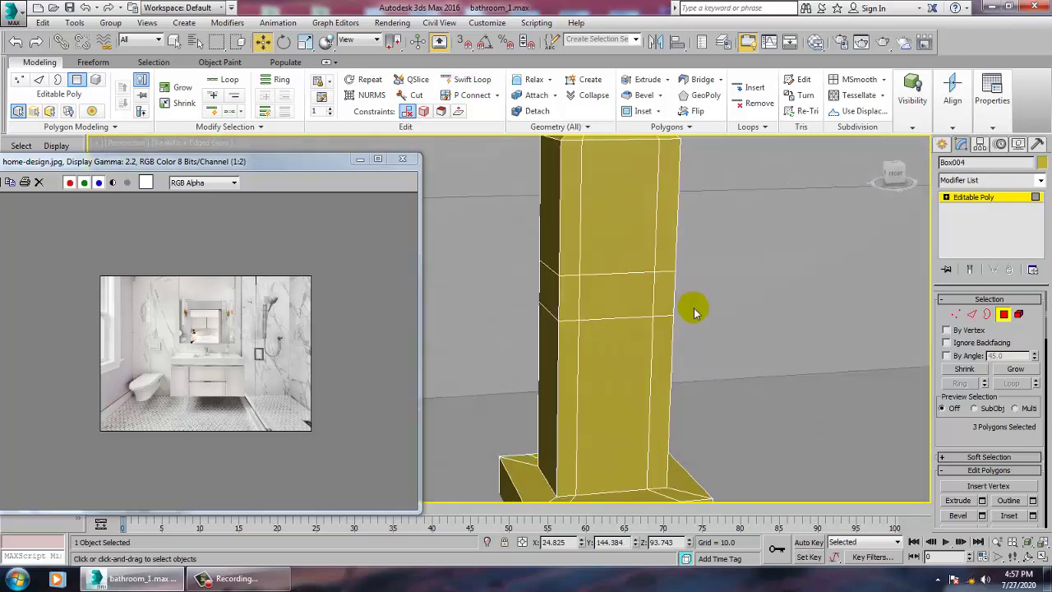
Extrude the polygon framed by the new loops on the column's front by 8.057 to form the spout.
key("4")
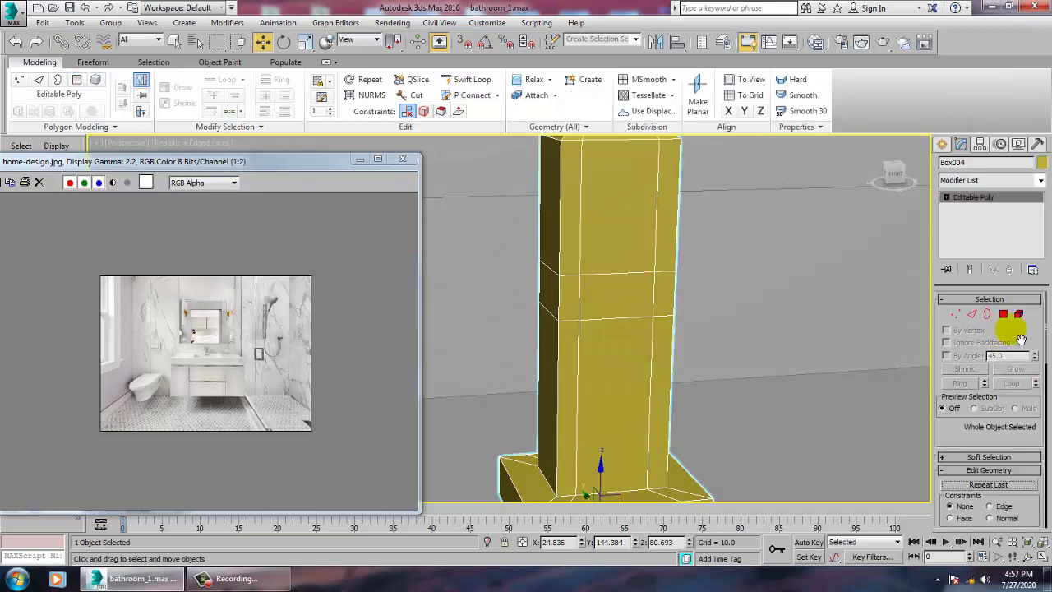
left_click(1004, 313)
left_click(624, 306)
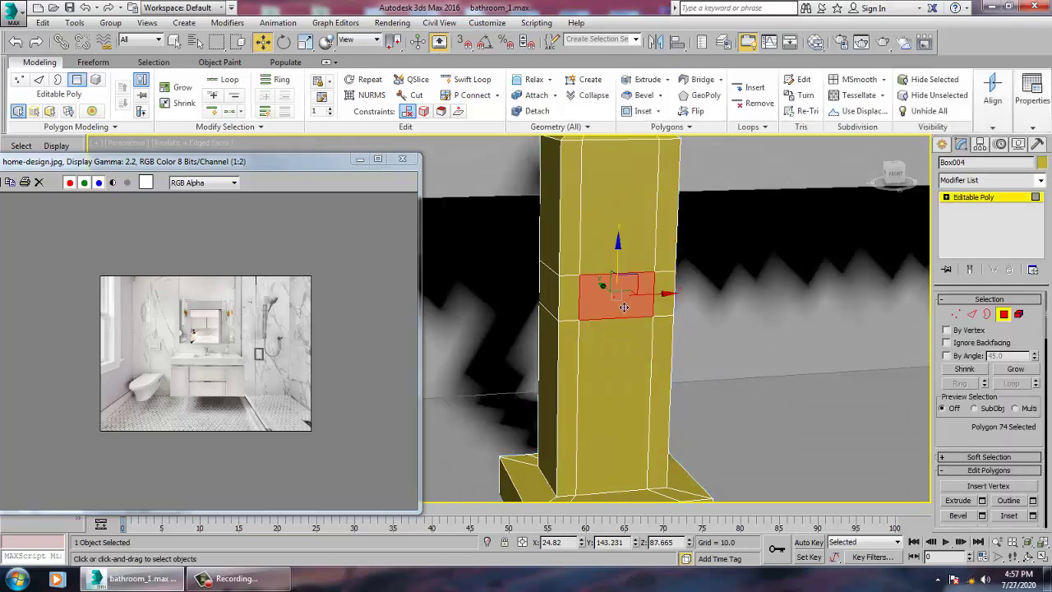
left_click(981, 501)
scroll(819, 347, "down", 5)
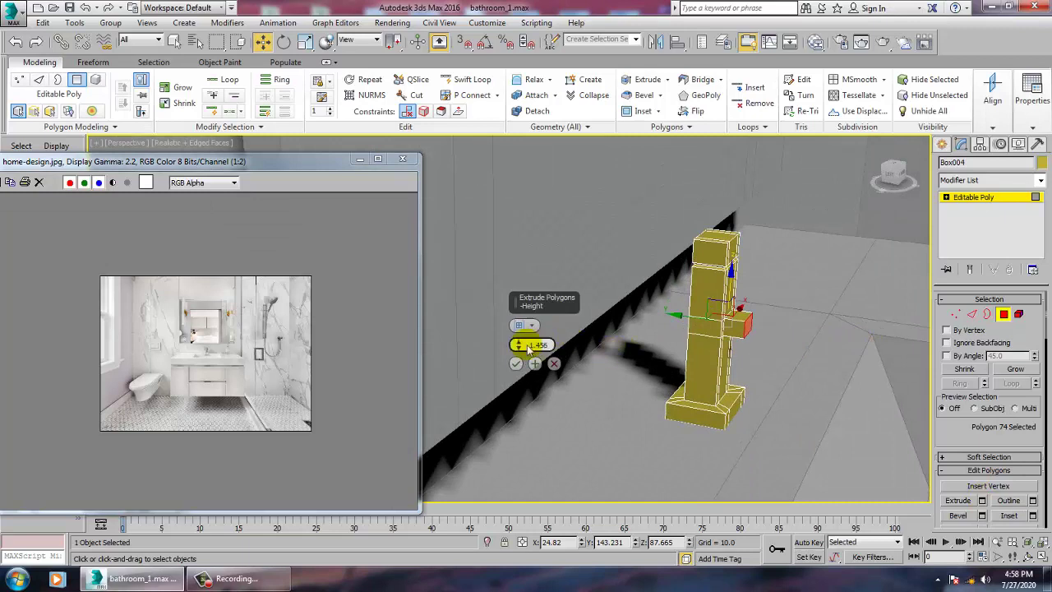
left_click_drag(518, 350, 519, 319)
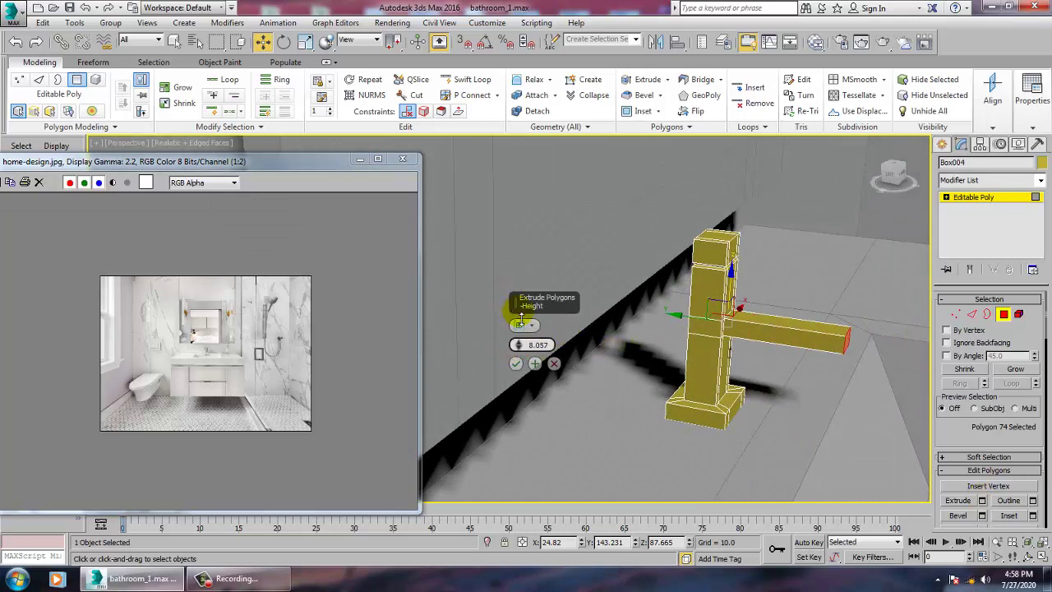
left_click(516, 363)
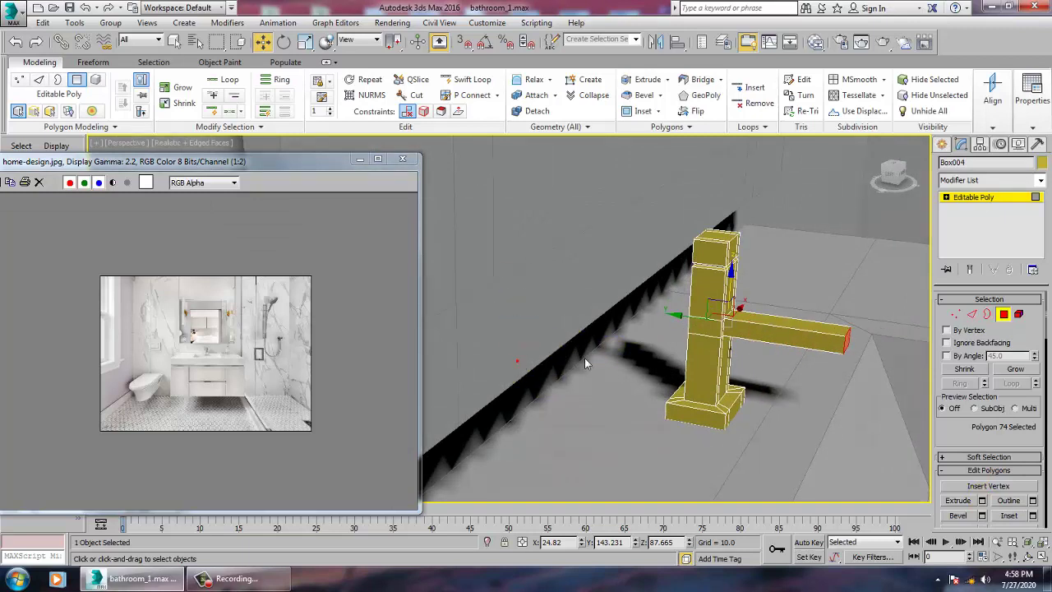
Rotate the spout's end face into a slant and extrude it by 1.714 to form the downward-bent tip.
scroll(743, 294, "up", 5)
key("e")
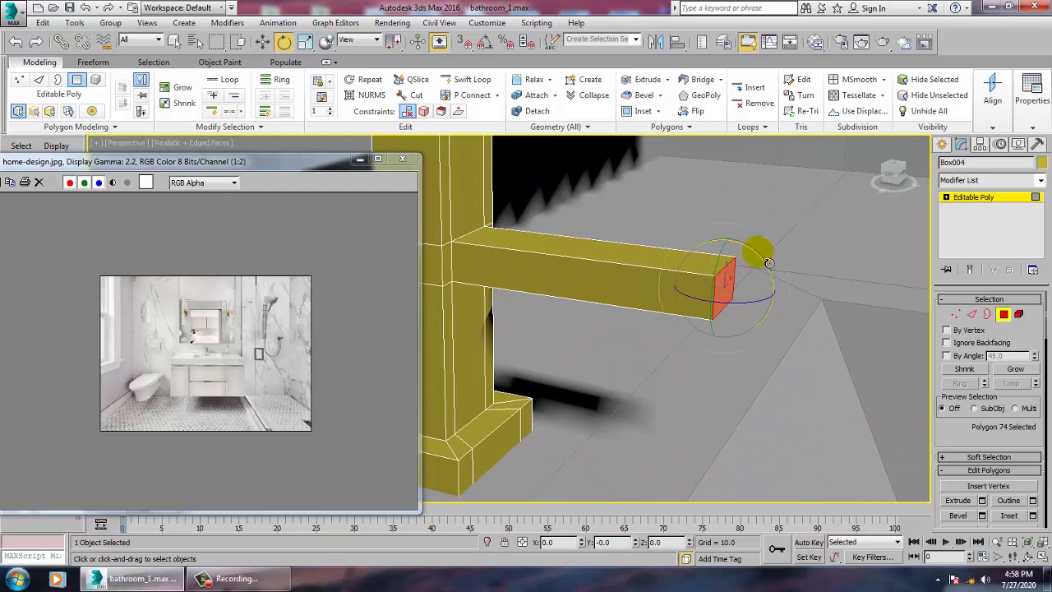
left_click_drag(776, 272, 788, 292)
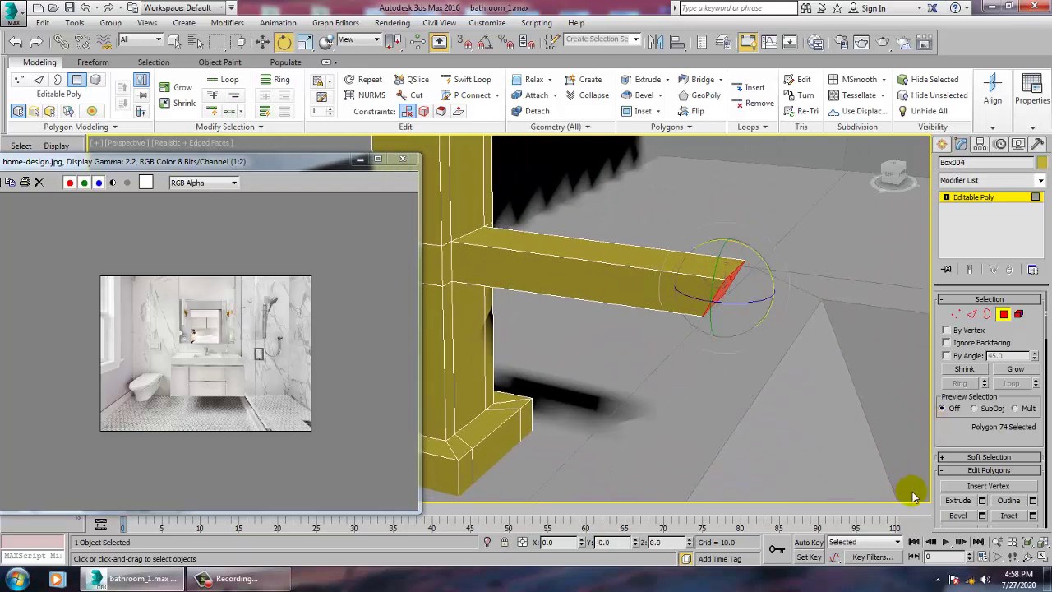
left_click(982, 500)
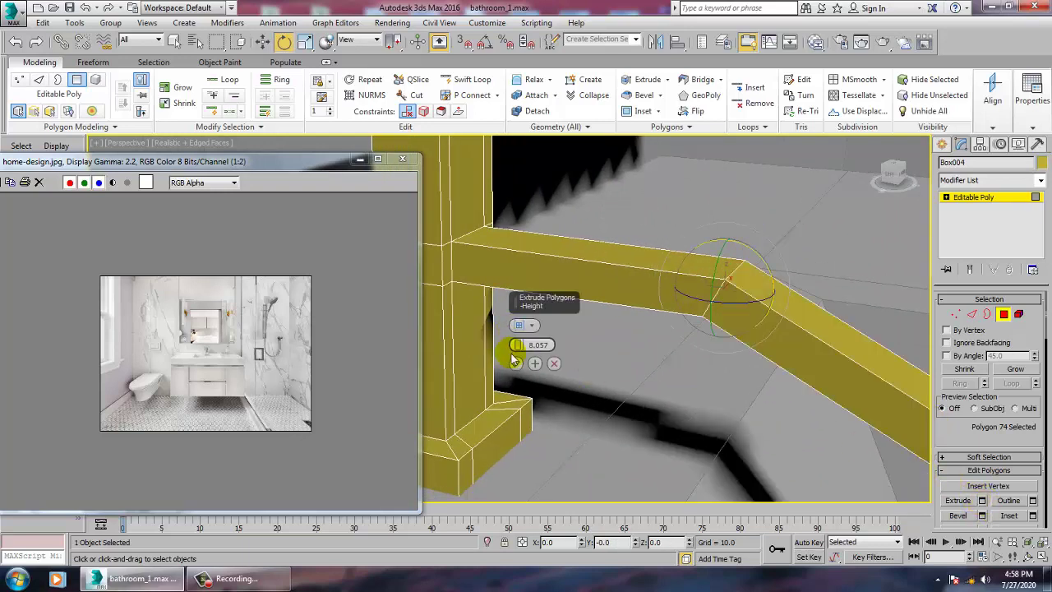
left_click_drag(526, 374, 536, 385)
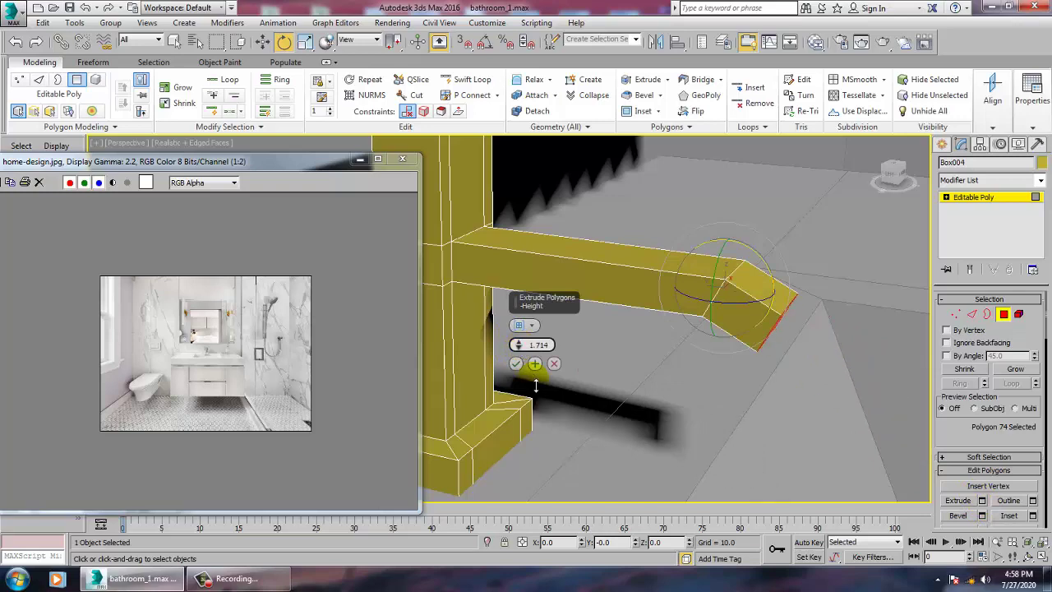
left_click(516, 365)
scroll(630, 343, "down", 6)
middle_click_drag(630, 343, 740, 337, "alt")
scroll(740, 337, "up", 5)
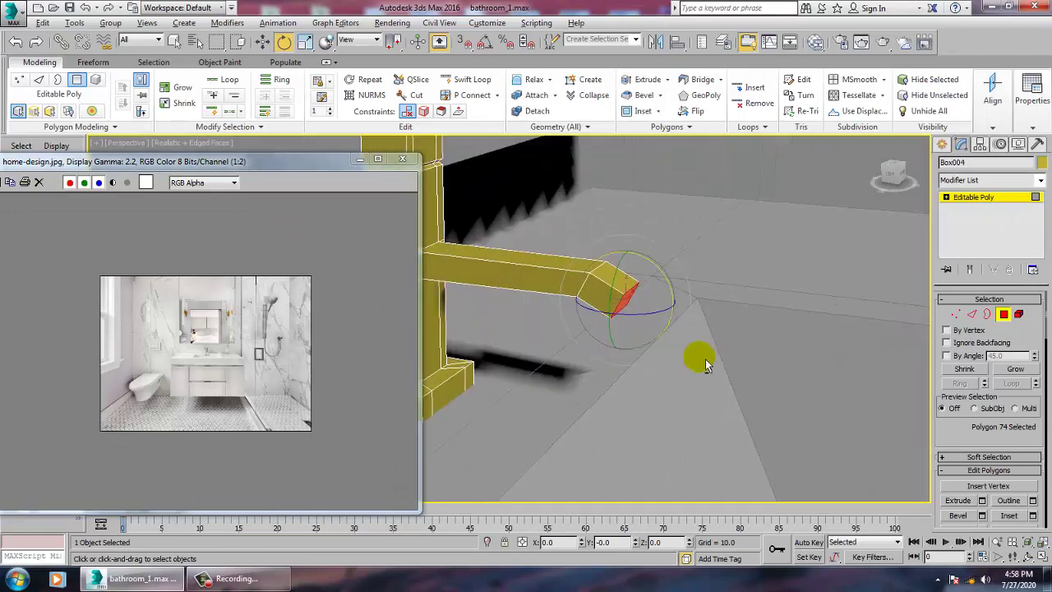
Rotate the spout tip's end face slightly and move it back toward the column to about Y 134.03.
scroll(665, 356, "down", 2)
key("w")
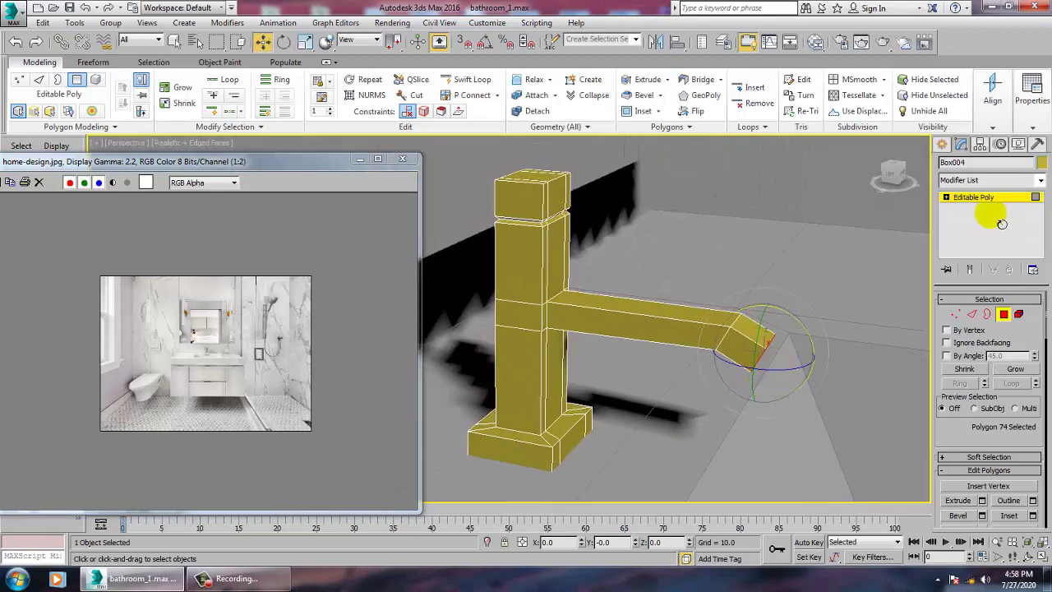
key("e")
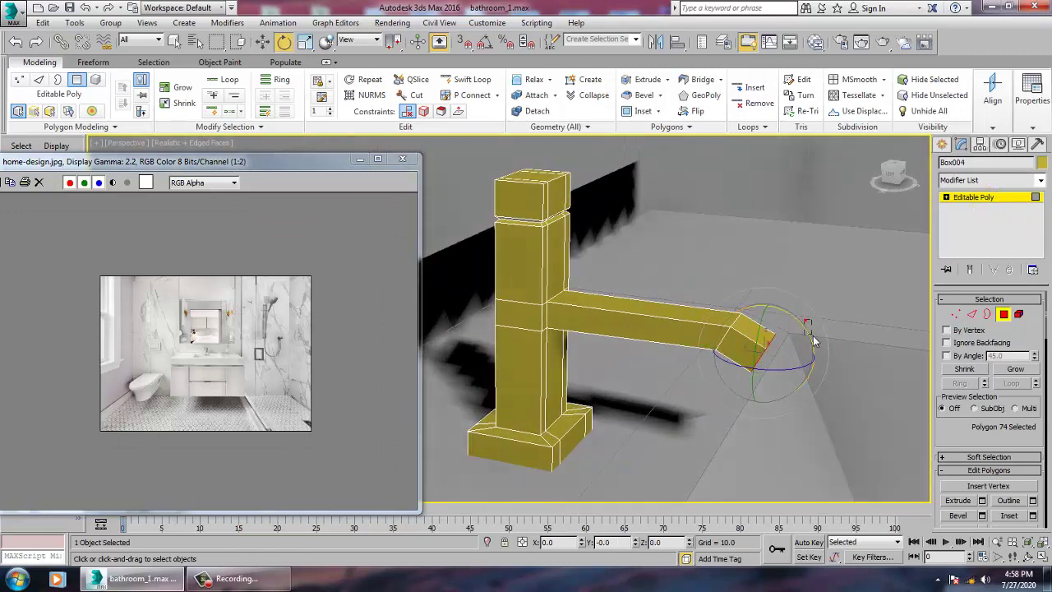
mouse_move(808, 327)
left_mouse_down()
mouse_move(828, 356)
mouse_move(806, 322)
left_mouse_up()
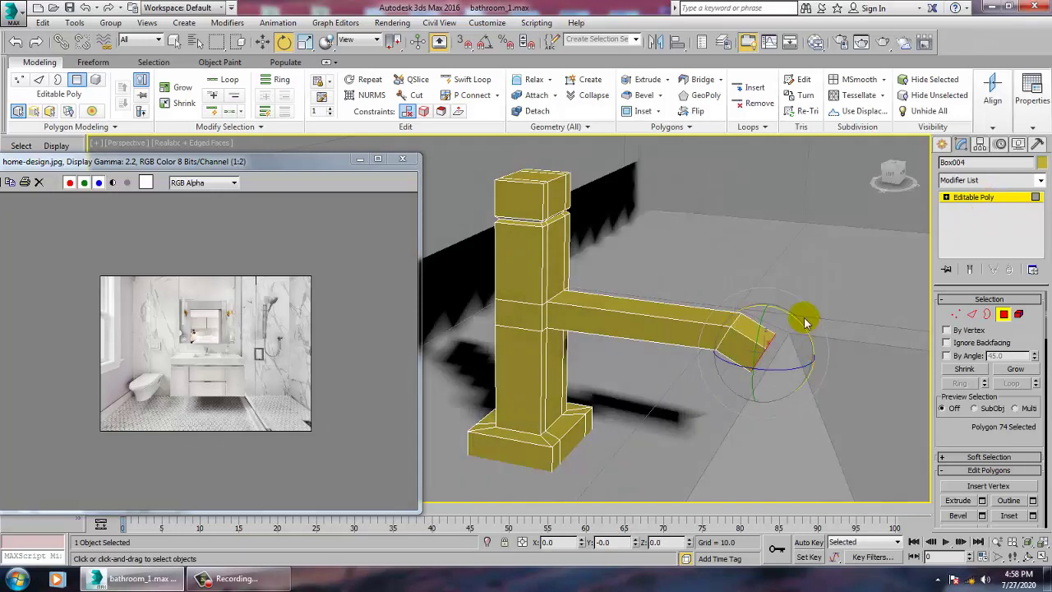
key("w")
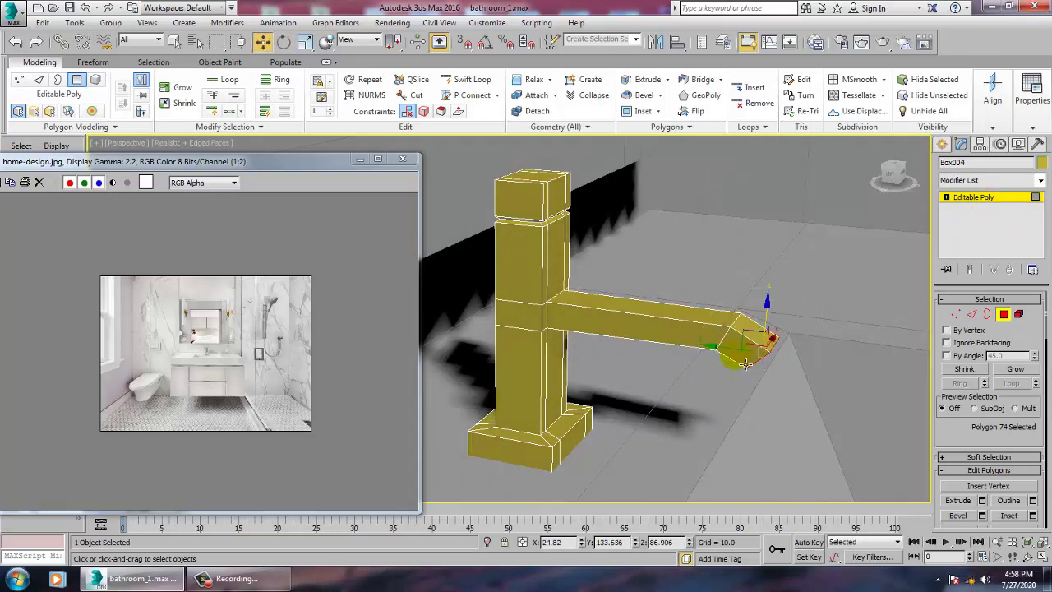
left_click_drag(744, 360, 735, 353)
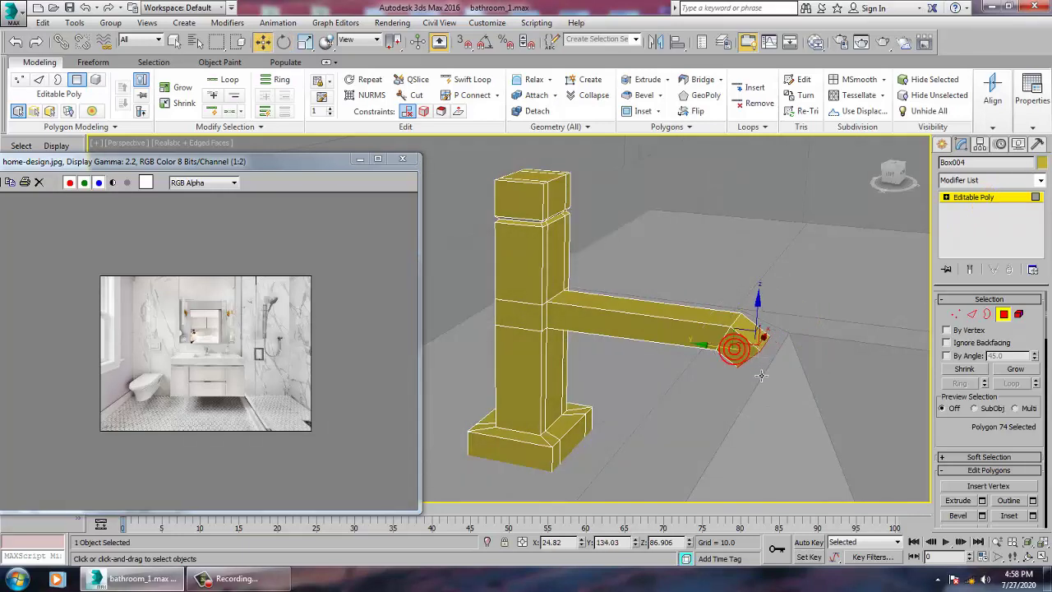
left_click(981, 501)
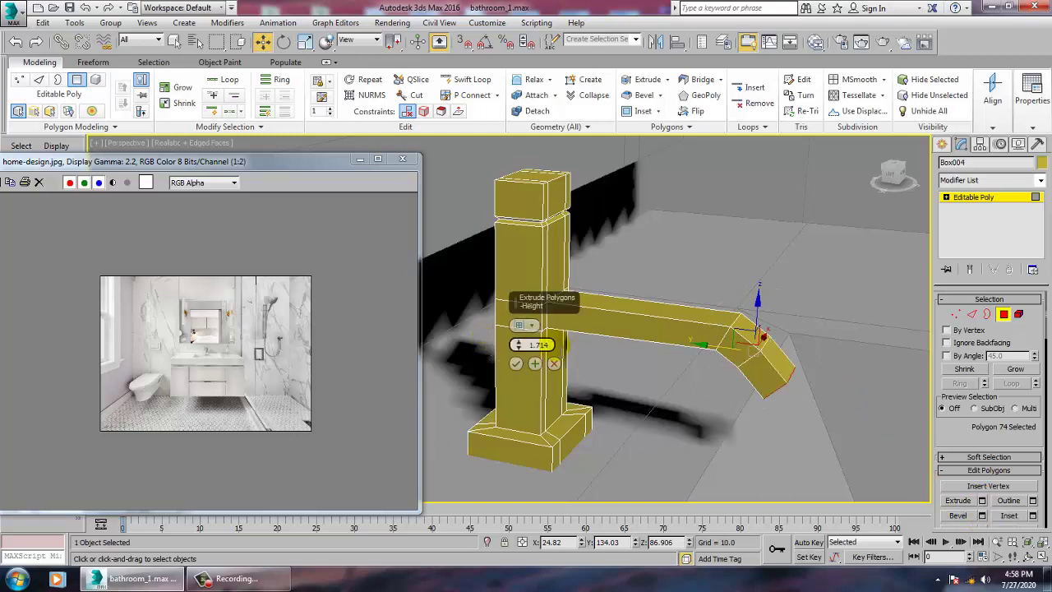
left_click(555, 364)
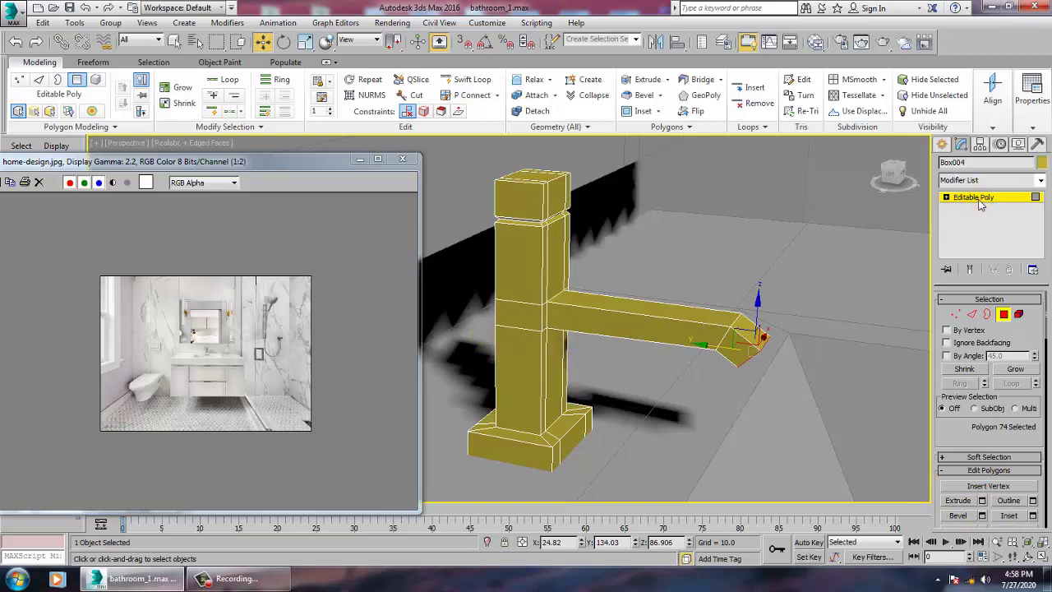
Move the whole faucet to about X 25.959, Y 140.725, Z 80.421 and change its object color to gray.
left_click(979, 205)
left_click_drag(559, 455, 631, 457)
scroll(639, 359, "down", 4)
middle_click_drag(887, 356, 647, 356, "alt")
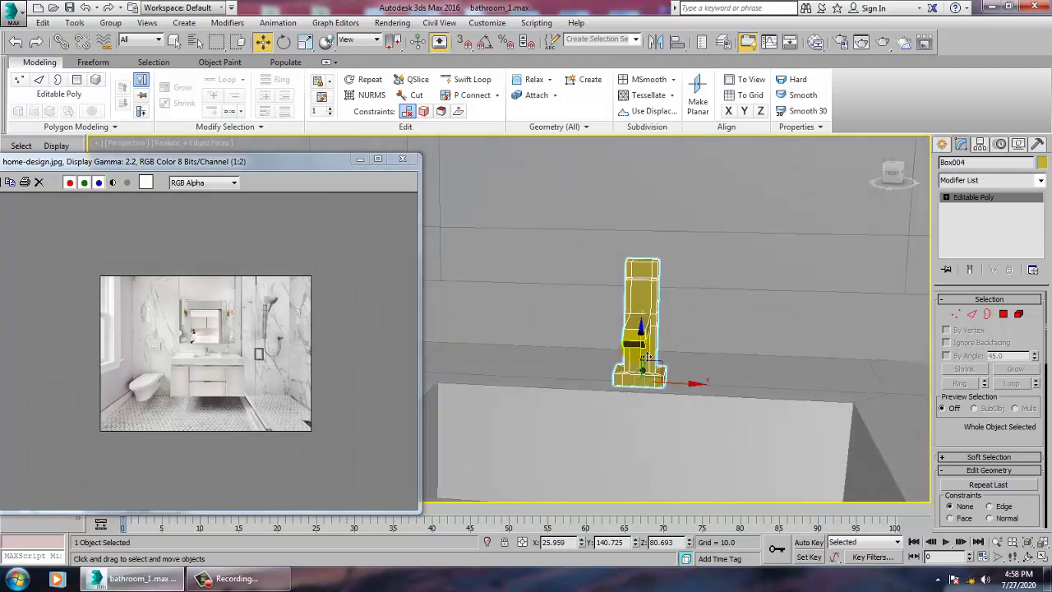
left_click_drag(655, 340, 651, 348)
scroll(651, 348, "down", 5)
middle_click_drag(654, 349, 695, 364, "alt")
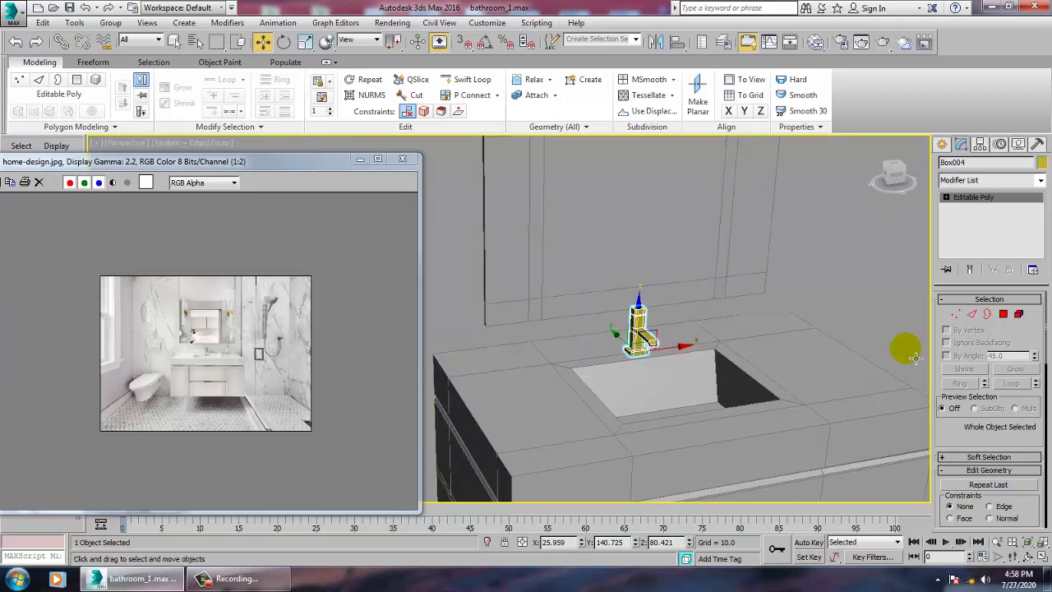
left_click(1043, 163)
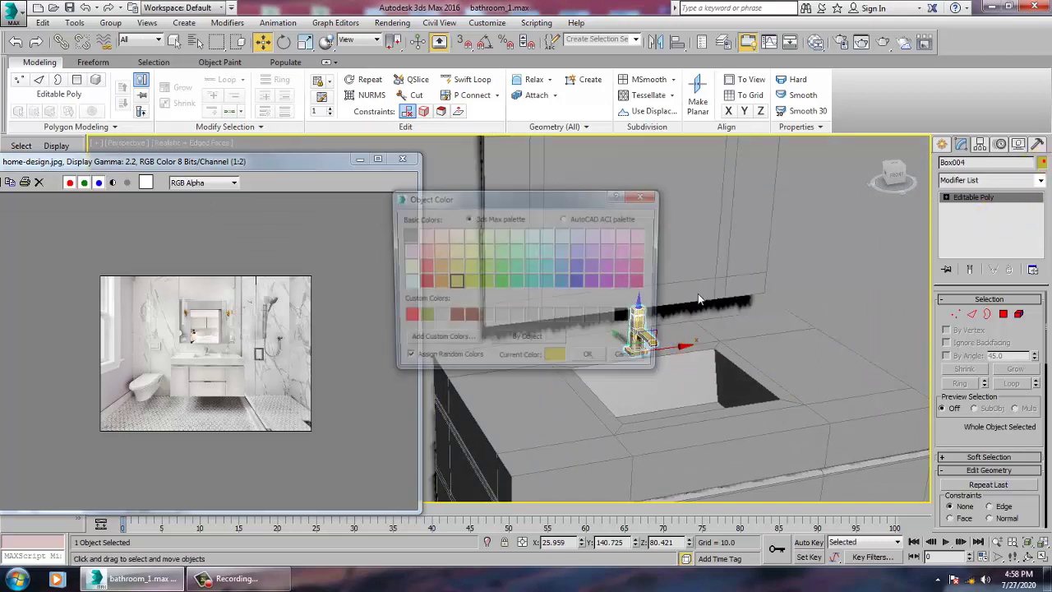
left_click(597, 364)
Create a flush plate box on the wall beside the vanity, length 14.233, width 25.17, height 2.103, at about X -95.798, Y 158.489.
middle_click_drag(651, 342, 745, 395)
left_click(112, 390)
scroll(154, 353, "up", 2)
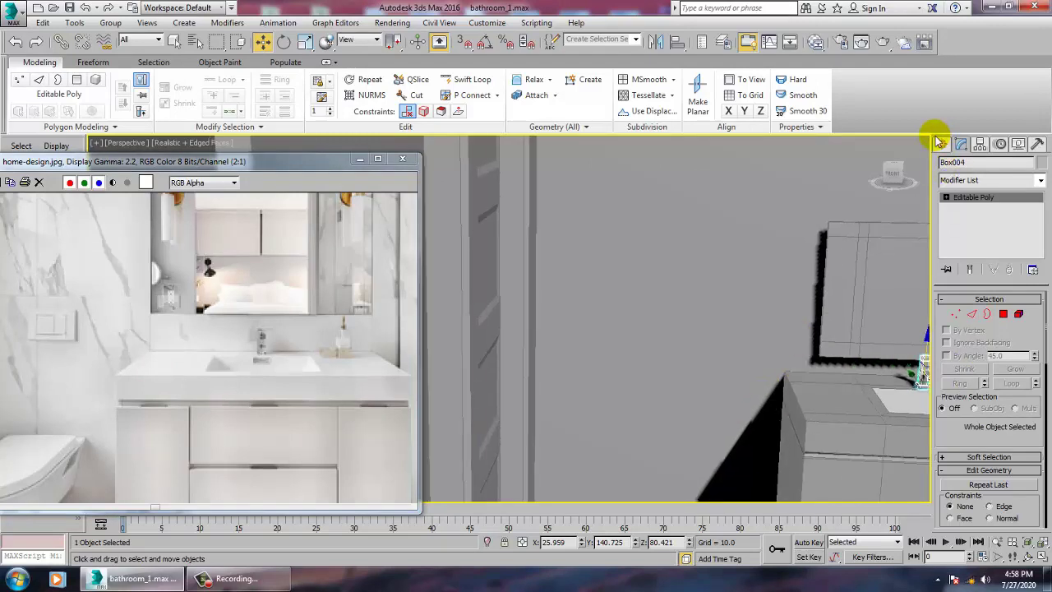
left_click(942, 144)
left_click(966, 230)
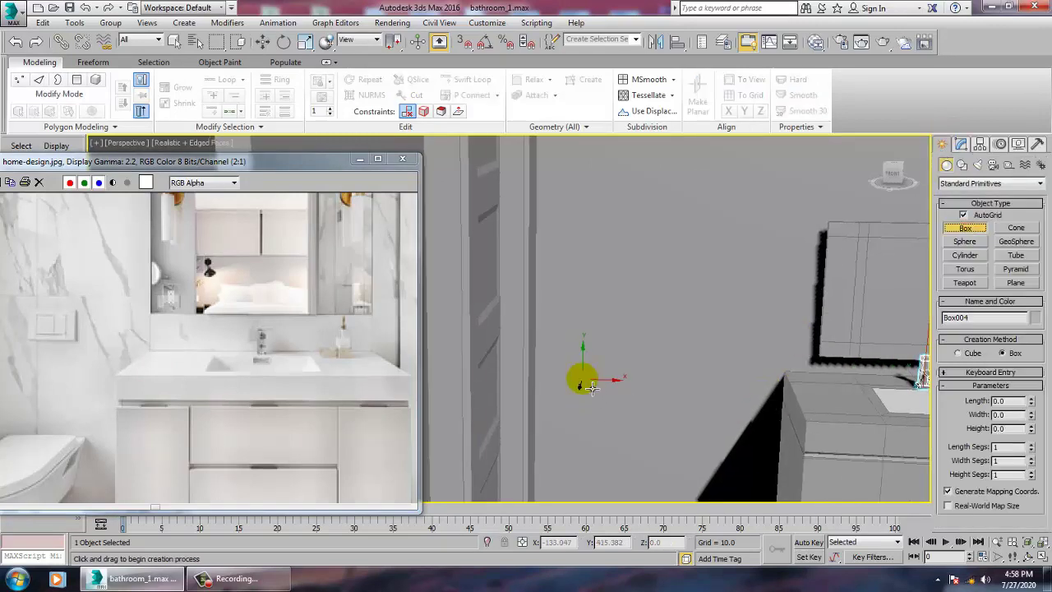
left_click_drag(597, 367, 657, 392)
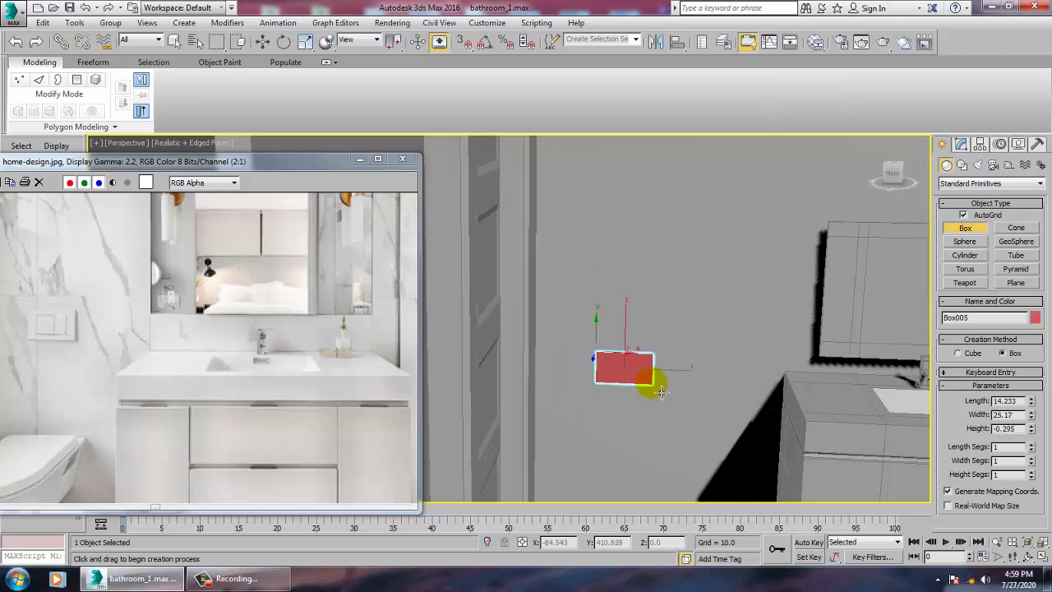
key("w")
key("z")
middle_click_drag(653, 394, 617, 388, "alt")
scroll(622, 390, "down", 5)
left_click_drag(641, 361, 647, 362)
middle_click_drag(627, 377, 668, 360, "alt")
Convert the flush plate box to an Editable Poly.
key("1")
key("alt+x")
right_click(640, 347)
mouse_move(684, 480)
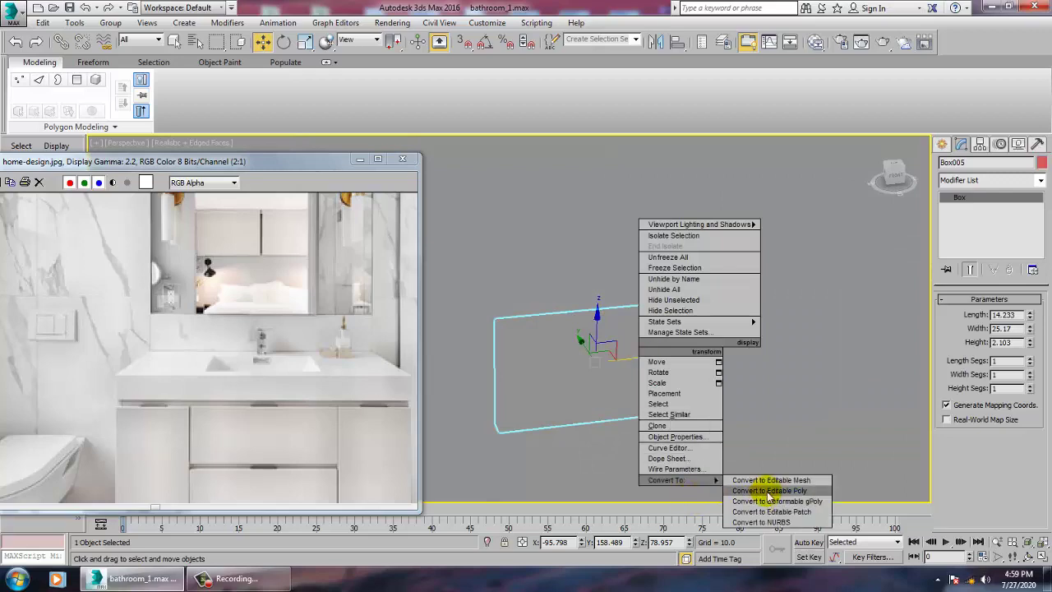
left_click(765, 491)
key("alt+x")
middle_click_drag(693, 441, 666, 447, "alt")
Inset the flush plate's front polygon to form a narrow border around it.
key("4")
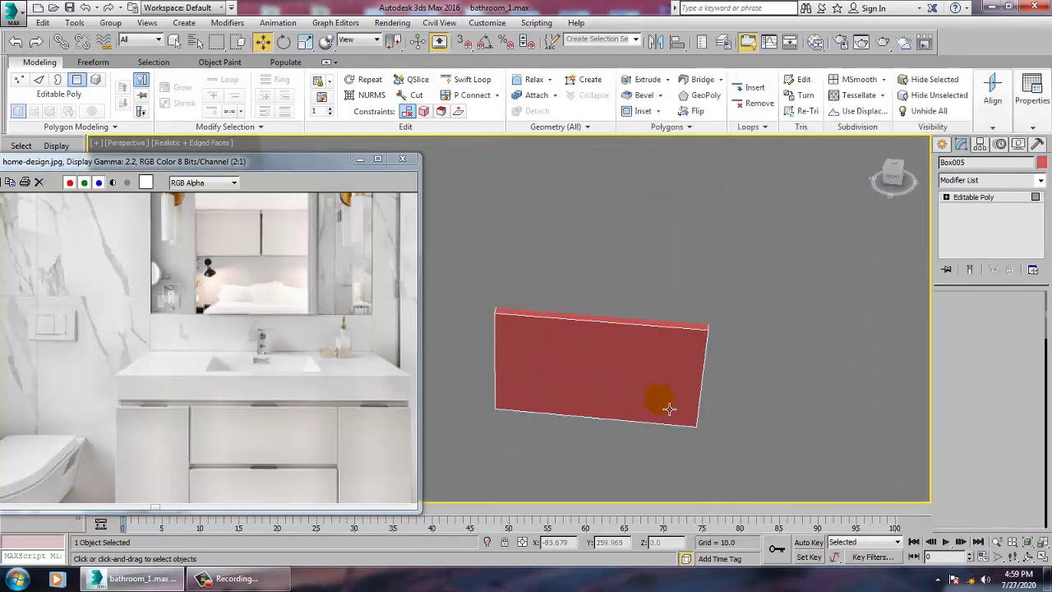
left_click(670, 409)
middle_click_drag(688, 399, 725, 415, "alt")
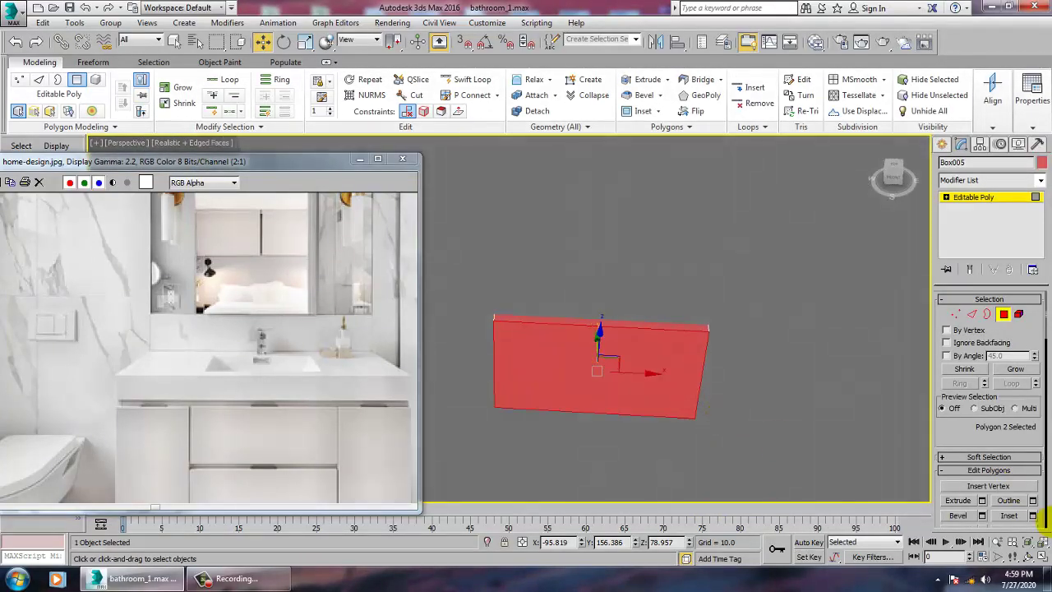
left_click(1033, 515)
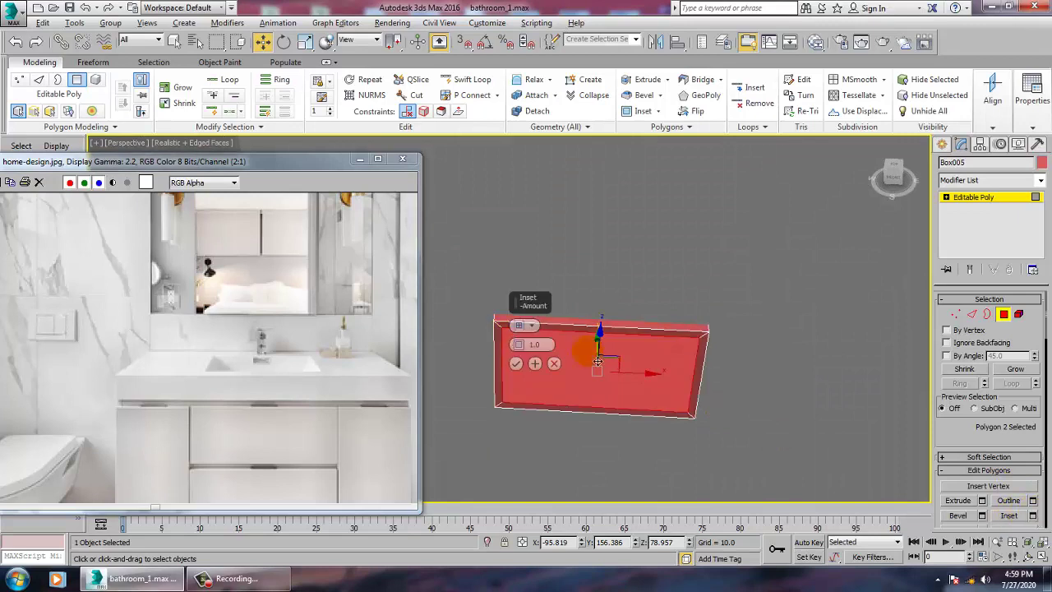
middle_click_drag(598, 362, 559, 349, "alt")
left_click_drag(520, 347, 516, 345)
left_click(517, 364)
Connect the flush plate's long edges with four vertical edge loops and straighten their vertices in the Front view.
middle_click_drag(517, 364, 644, 363, "alt")
key("2")
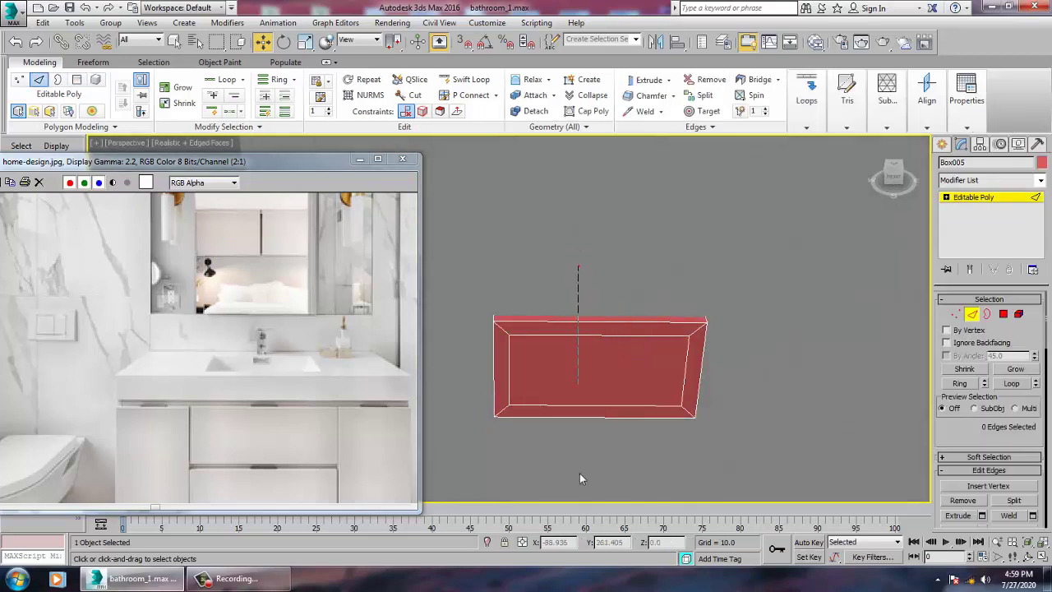
left_click_drag(1019, 533, 1018, 486)
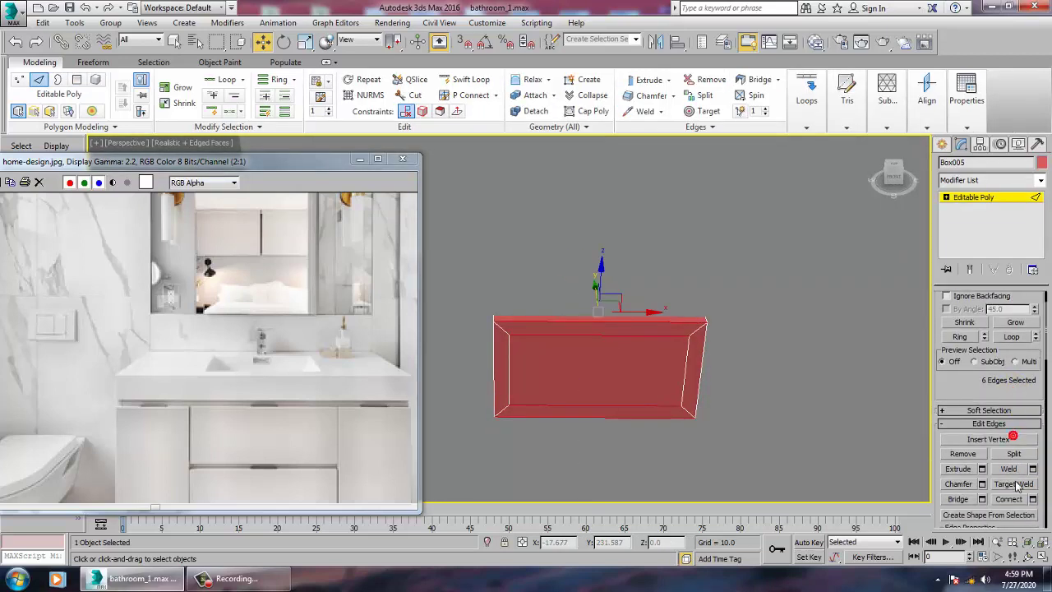
left_click(1032, 500)
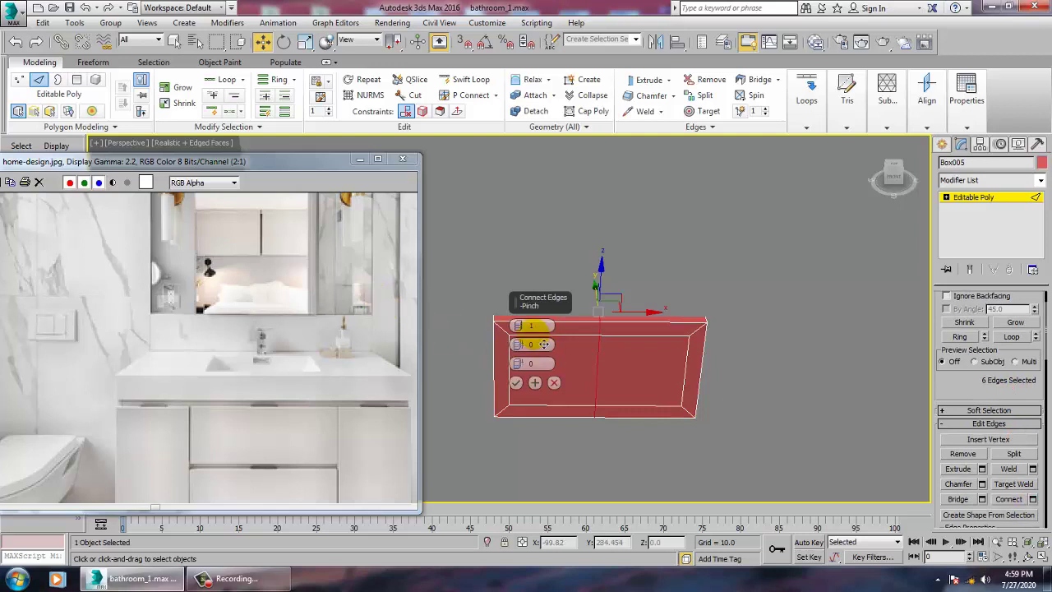
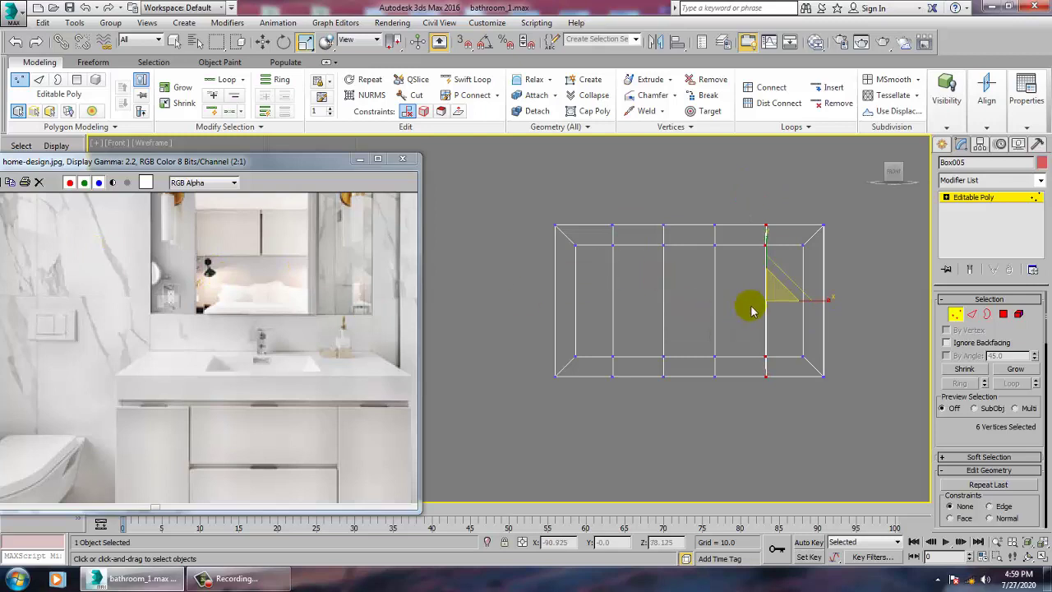
left_click_drag(435, 279, 201, 290)
key("alt+w")
middle_click_drag(835, 345, 804, 336)
key("alt+w")
Change the flush plate's object color to black.
middle_click_drag(756, 345, 632, 370, "alt")
mouse_move(631, 370)
middle_mouse_down()
mouse_move(684, 345)
mouse_move(635, 353)
middle_mouse_up()
key("4")
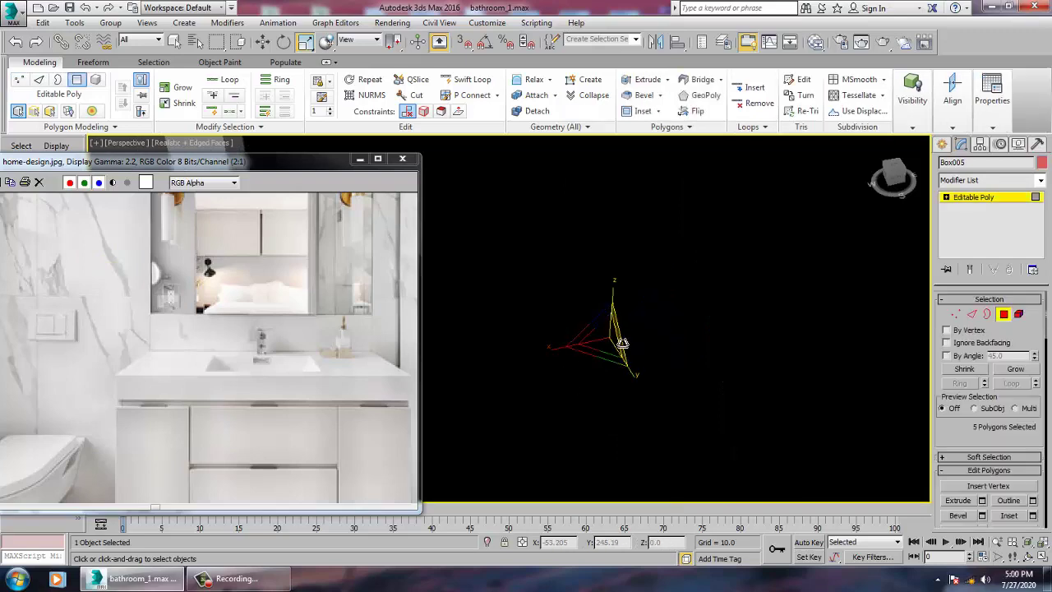
scroll(622, 345, "down", 6)
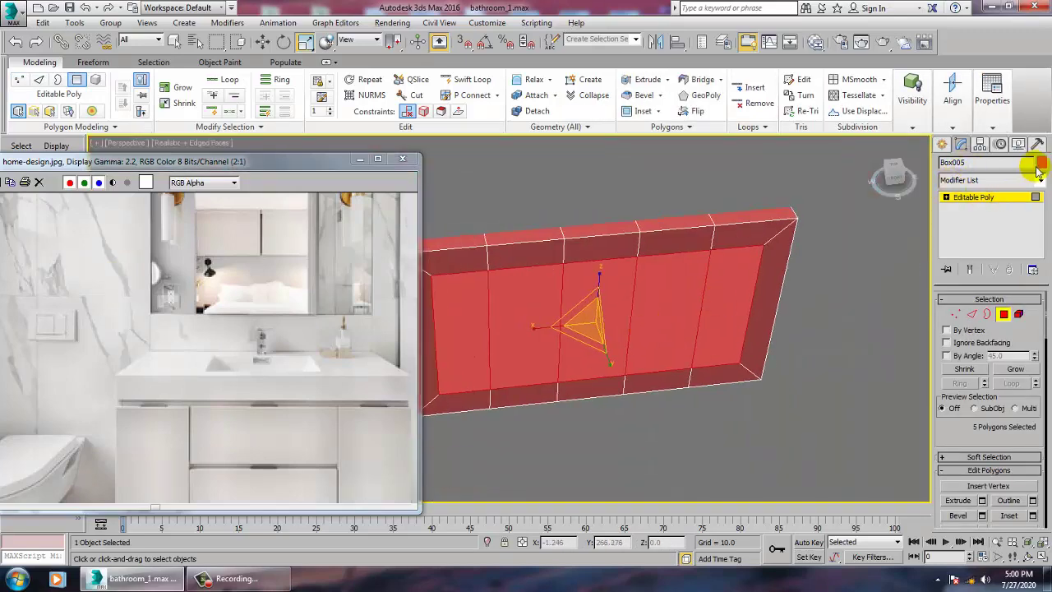
left_click(1042, 163)
left_click(626, 318)
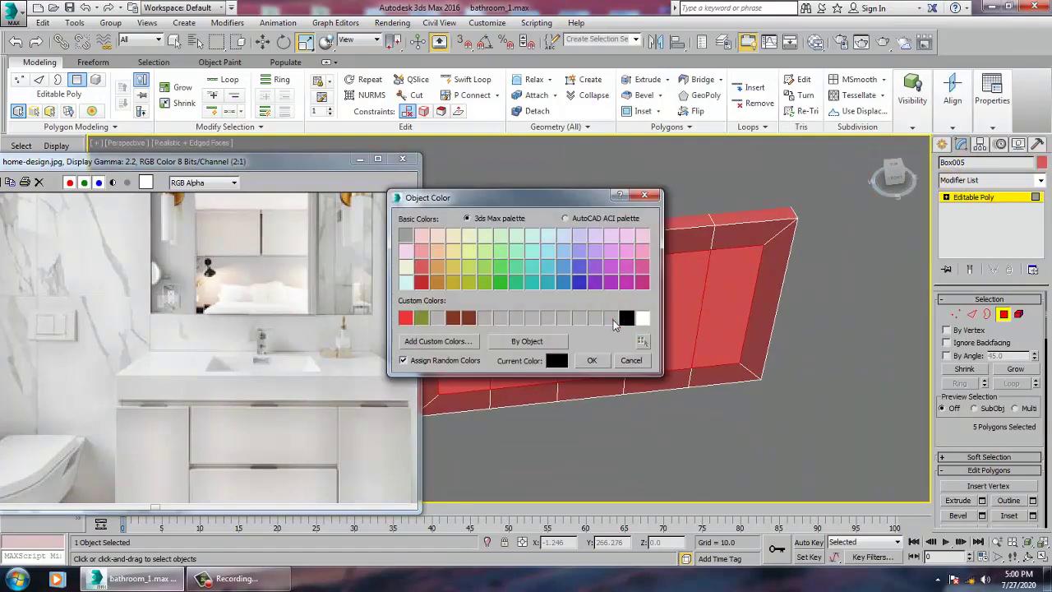
left_click(592, 360)
scroll(592, 320, "down", 4)
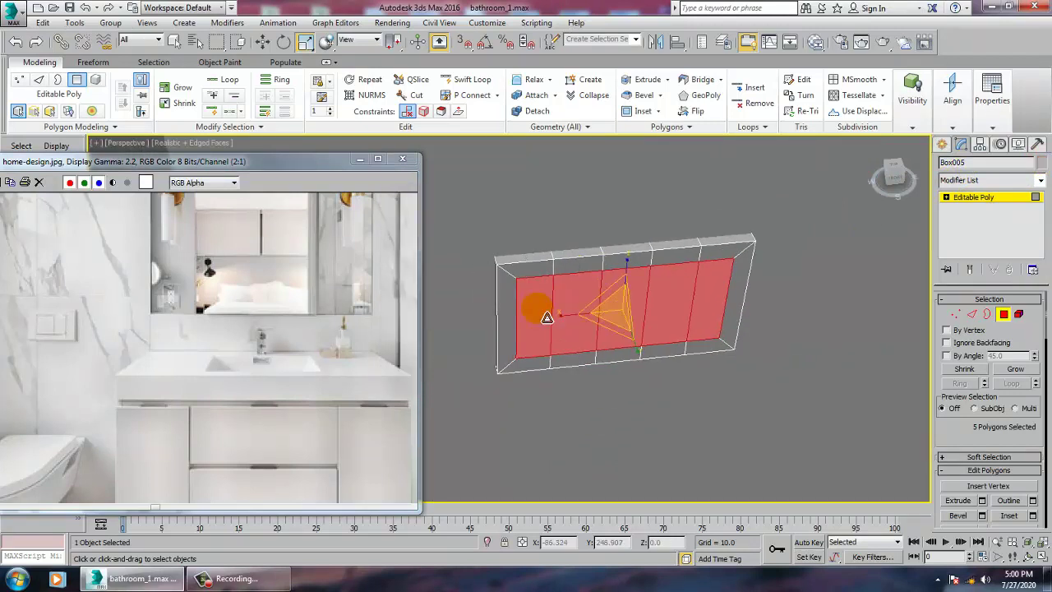
left_click(545, 318)
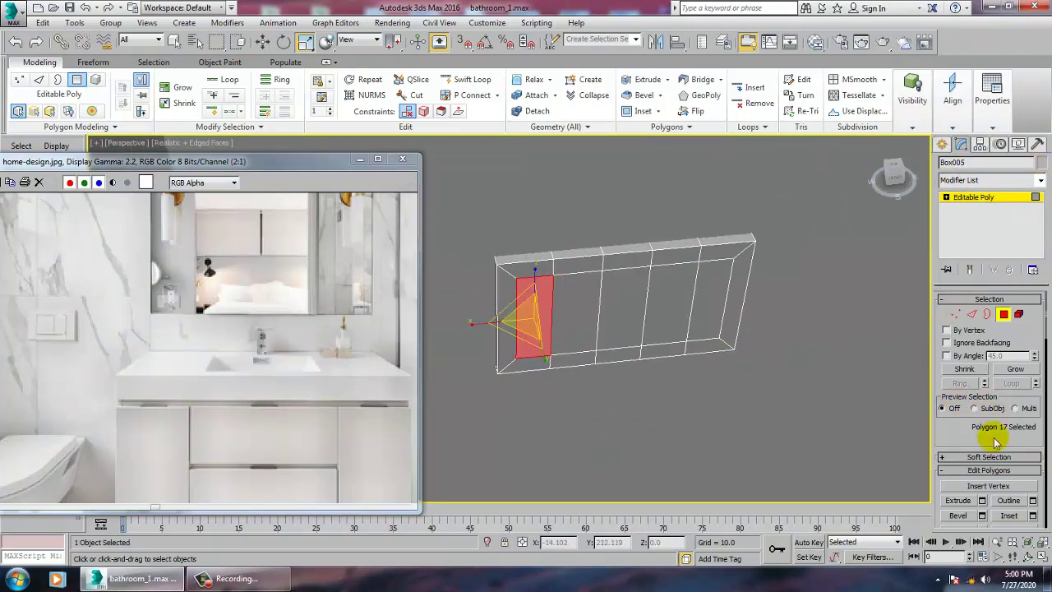
left_click(983, 500)
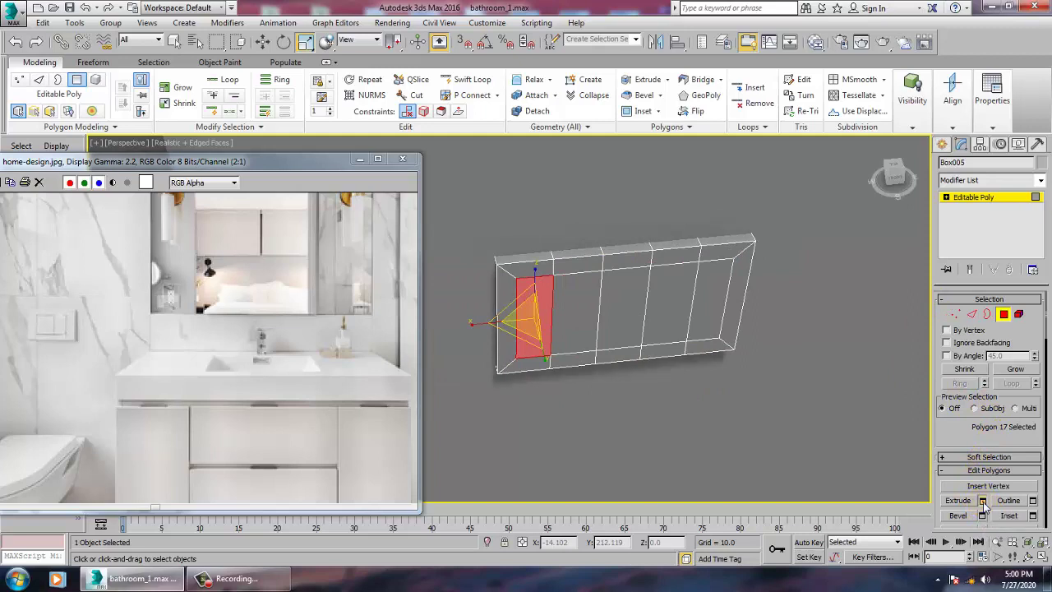
left_click_drag(518, 345, 541, 395)
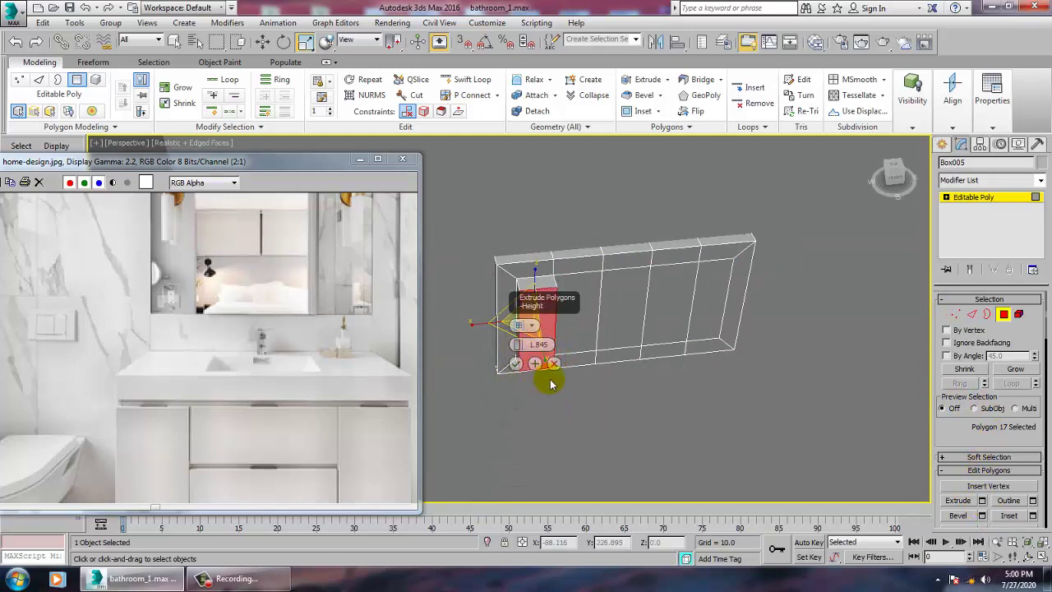
left_click(554, 364)
Extrude the five inner front polygons of the flush plate by 1.845 as separate strips, using the By Polygon mode.
left_click(594, 329, "ctrl")
left_click(624, 320, "ctrl")
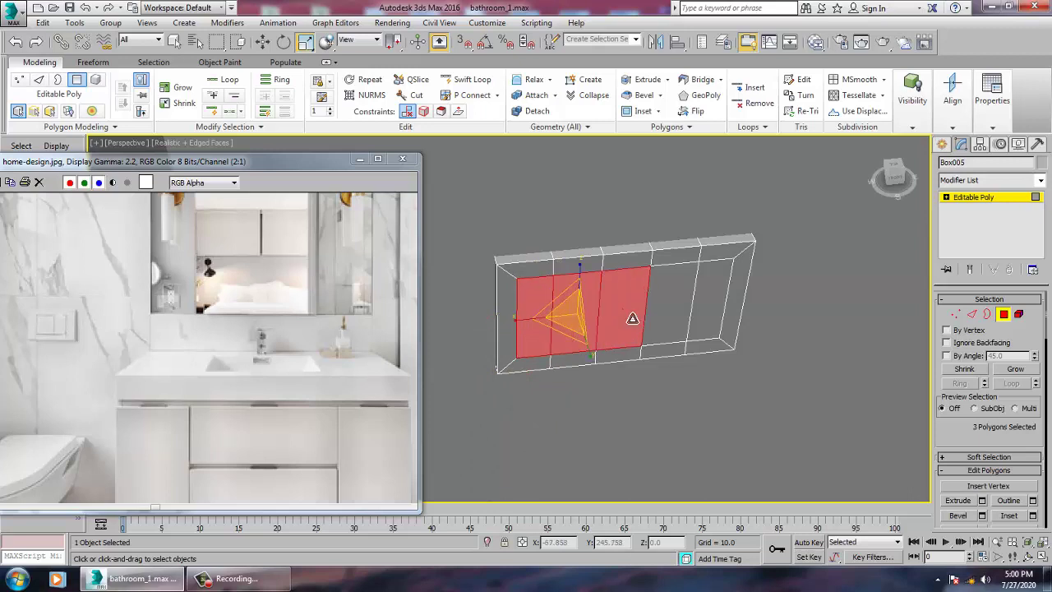
left_click(671, 309, "ctrl")
left_click(726, 304, "ctrl")
left_click(996, 505)
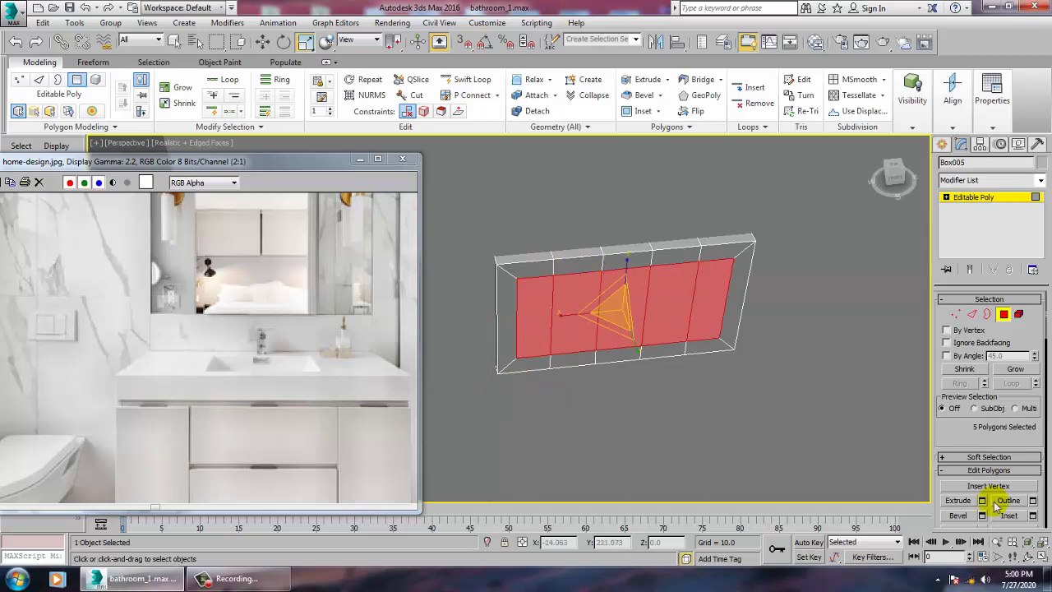
left_click(983, 502)
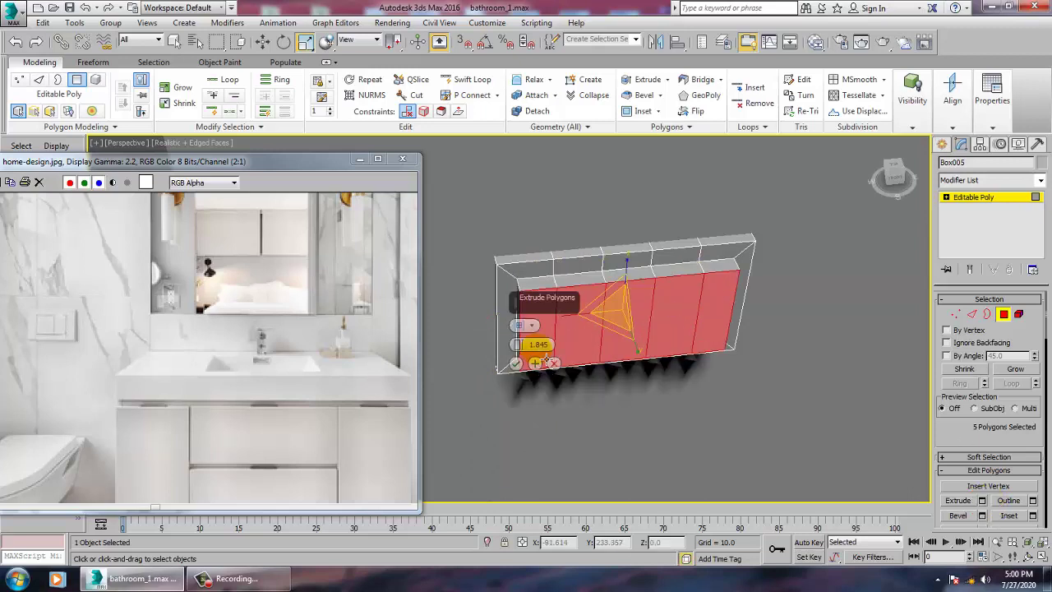
left_click(531, 325)
left_click(569, 363)
left_click(514, 363)
scroll(576, 370, "up", 2)
Move the first strip's two upper front vertices back toward the wall, to about Y 156.051, so its face slopes.
key("1")
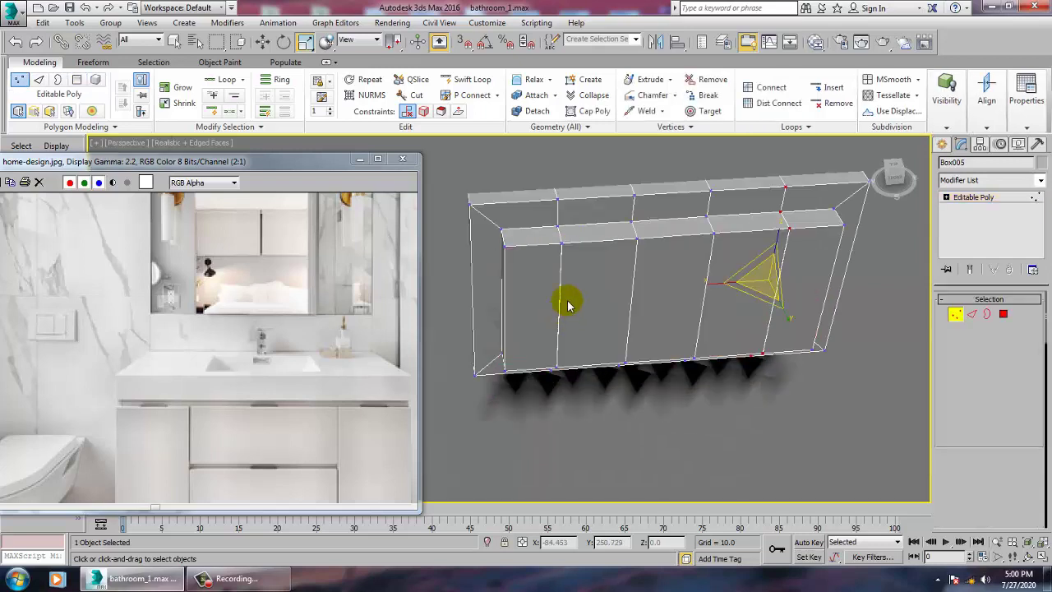
left_click(504, 247)
left_click(561, 245, "ctrl")
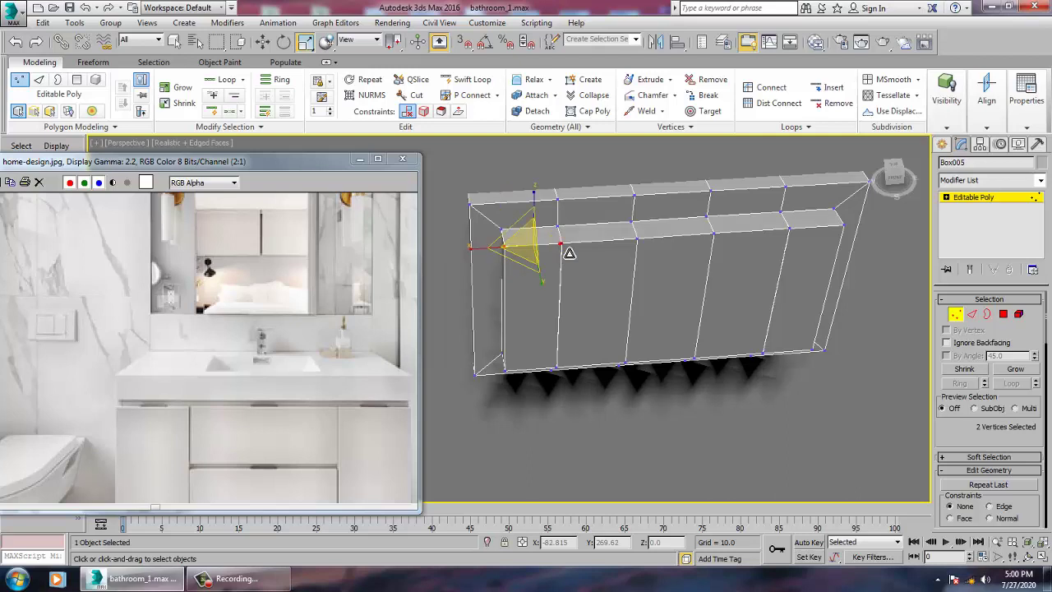
middle_click_drag(592, 275, 639, 296, "alt")
key("w")
left_click(510, 251)
left_click_drag(499, 222, 494, 219)
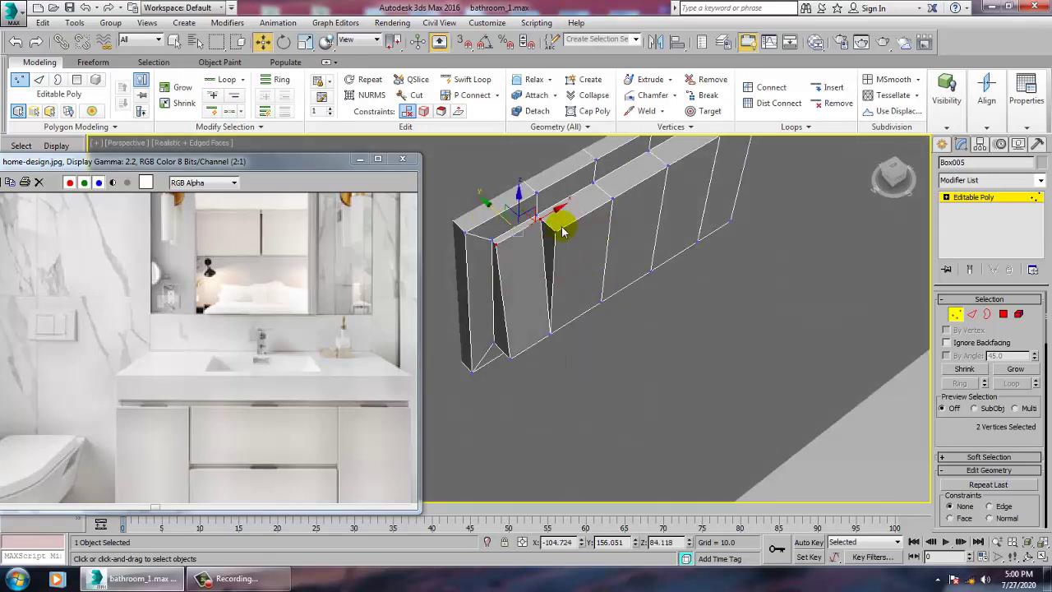
Move the second strip's two upper front vertices back toward the wall to match the first strip's slope.
left_click(563, 232)
left_click(614, 205)
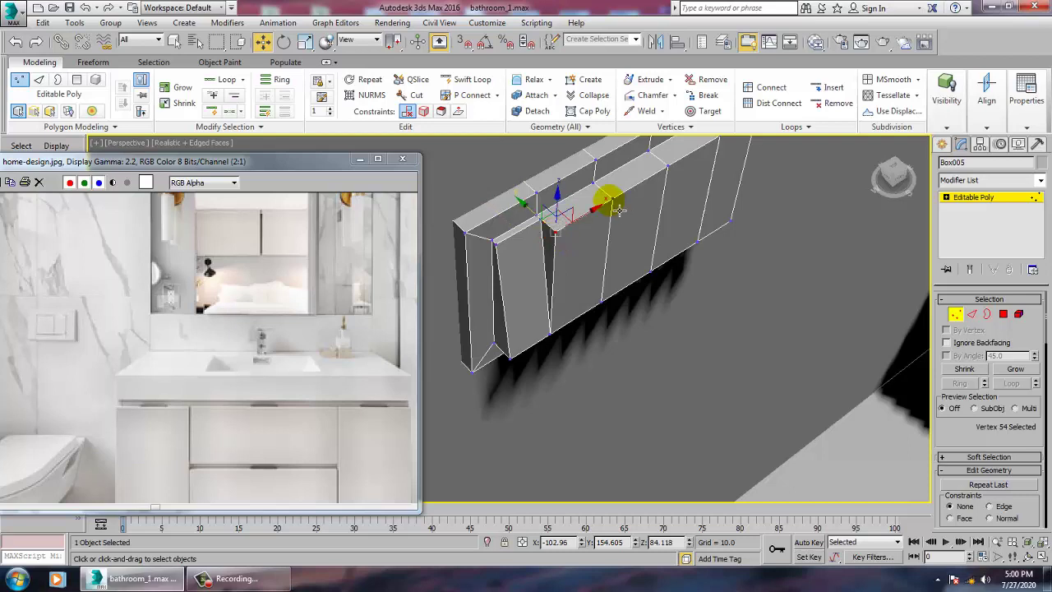
left_click(570, 202, "ctrl")
left_click_drag(569, 205, 546, 196)
middle_click_drag(712, 240, 690, 239, "alt")
scroll(658, 226, "up", 3)
left_click(600, 222)
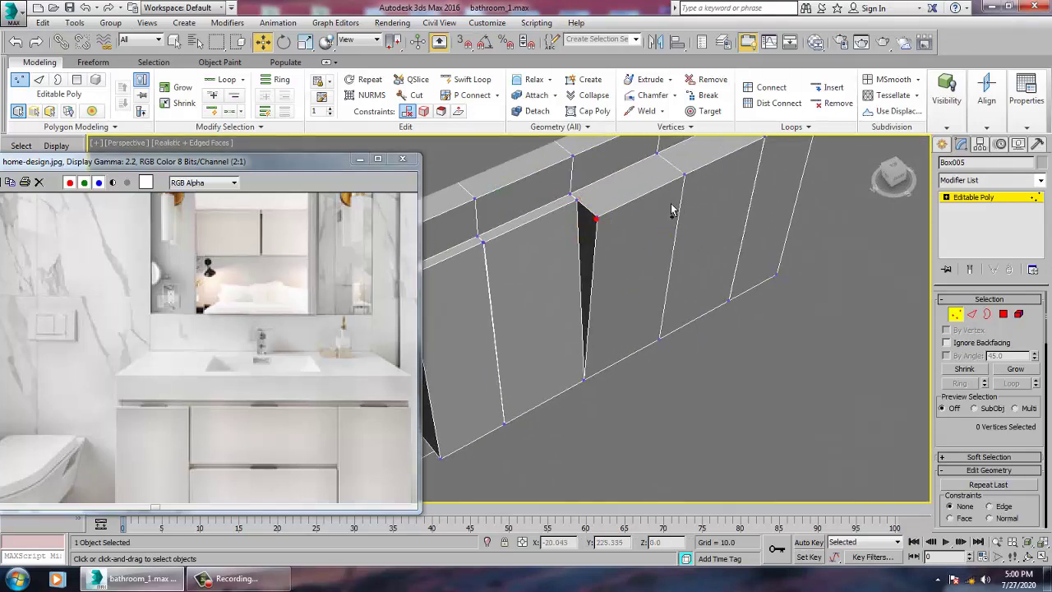
left_click(604, 222)
left_click(606, 226)
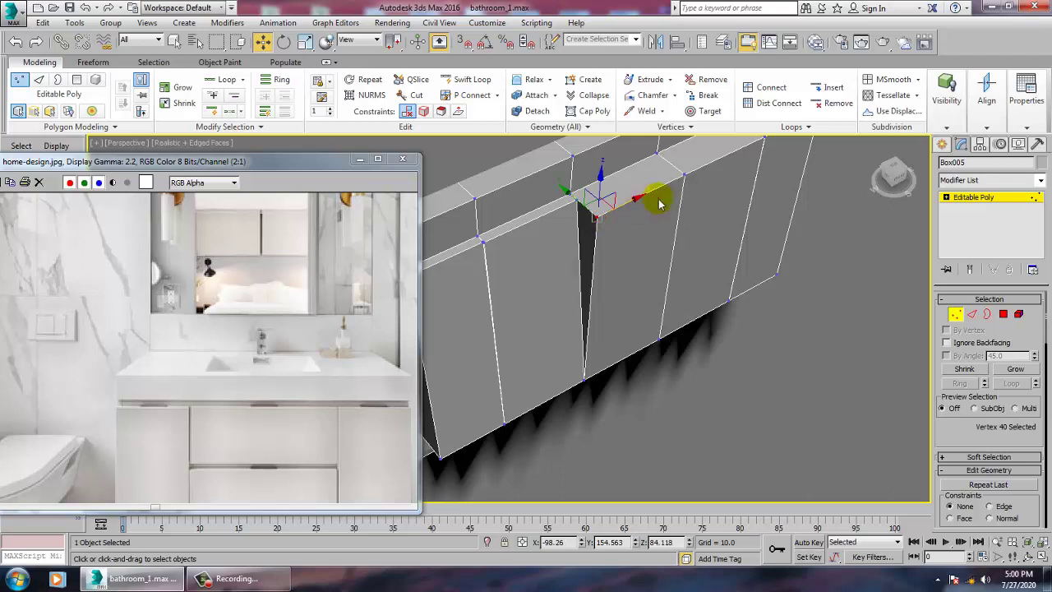
left_click(692, 183, "ctrl")
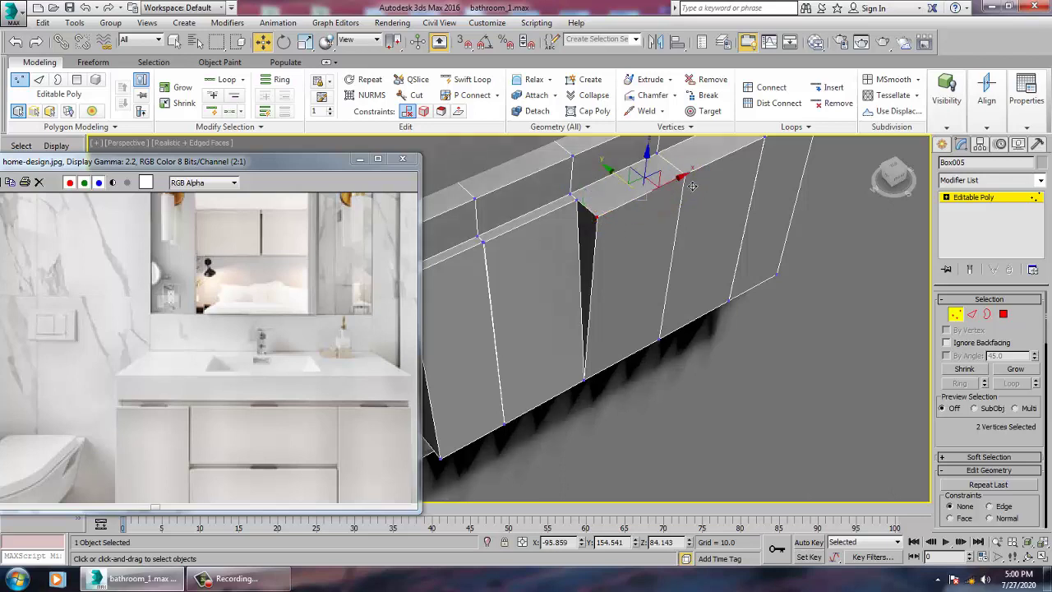
left_click_drag(631, 190, 626, 185)
right_click(626, 186)
left_click(691, 191)
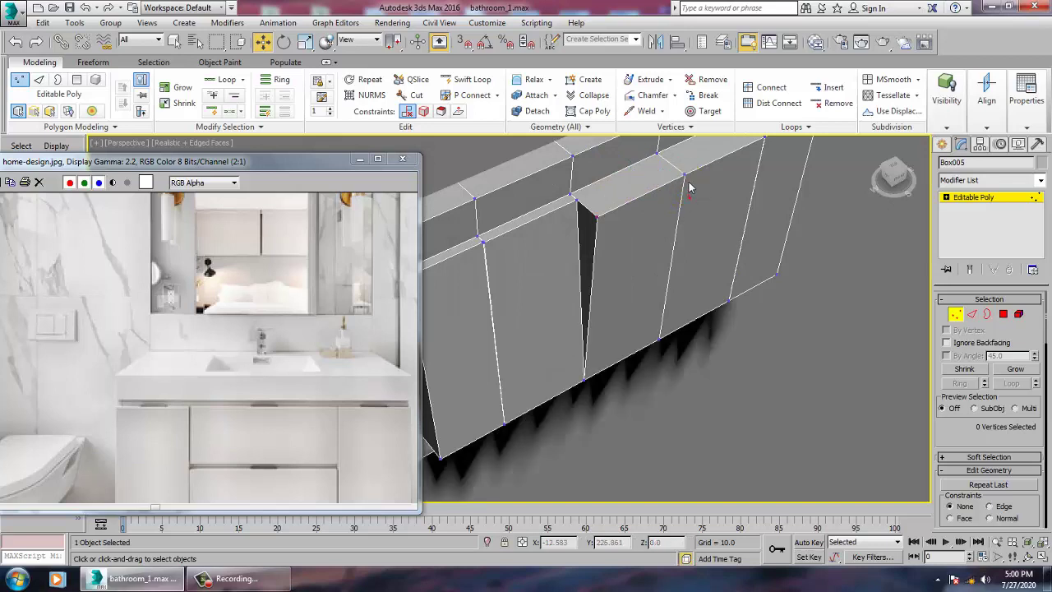
left_click(695, 185)
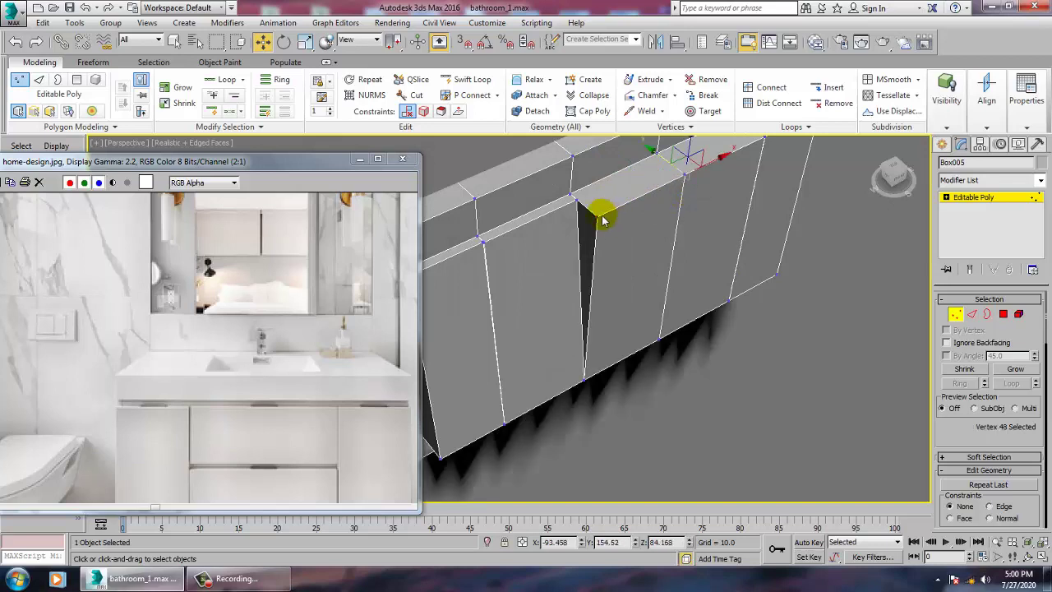
Move the third strip's two upper front vertices back toward the wall, in line with the second strip.
left_click(606, 226)
left_click(693, 185, "ctrl")
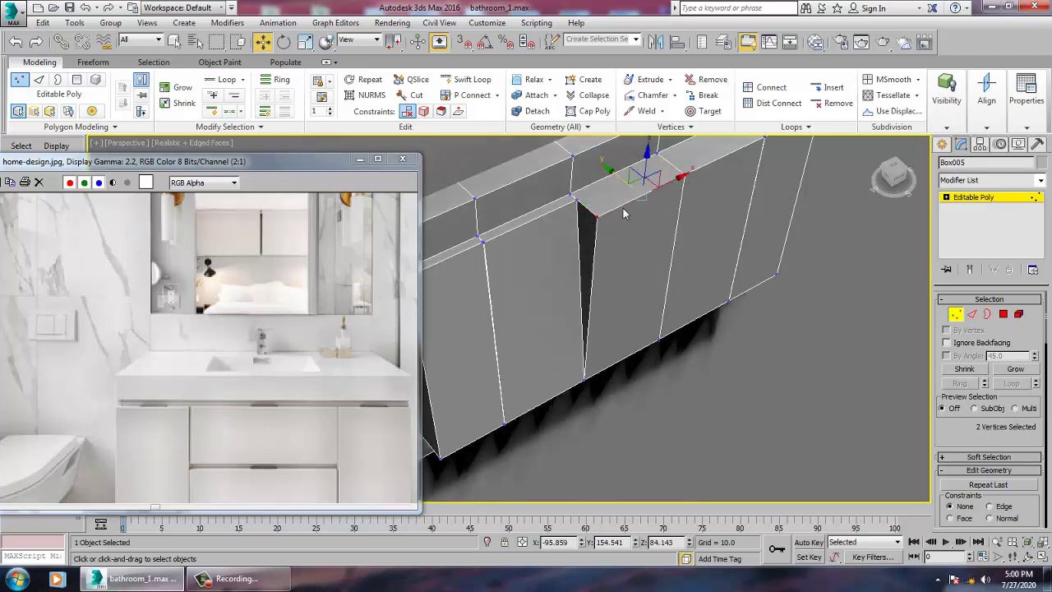
left_click_drag(614, 186, 600, 170)
Move the remaining upper front vertices of the fourth and fifth strips back toward the wall, to about Y 155.7.
left_click(686, 174)
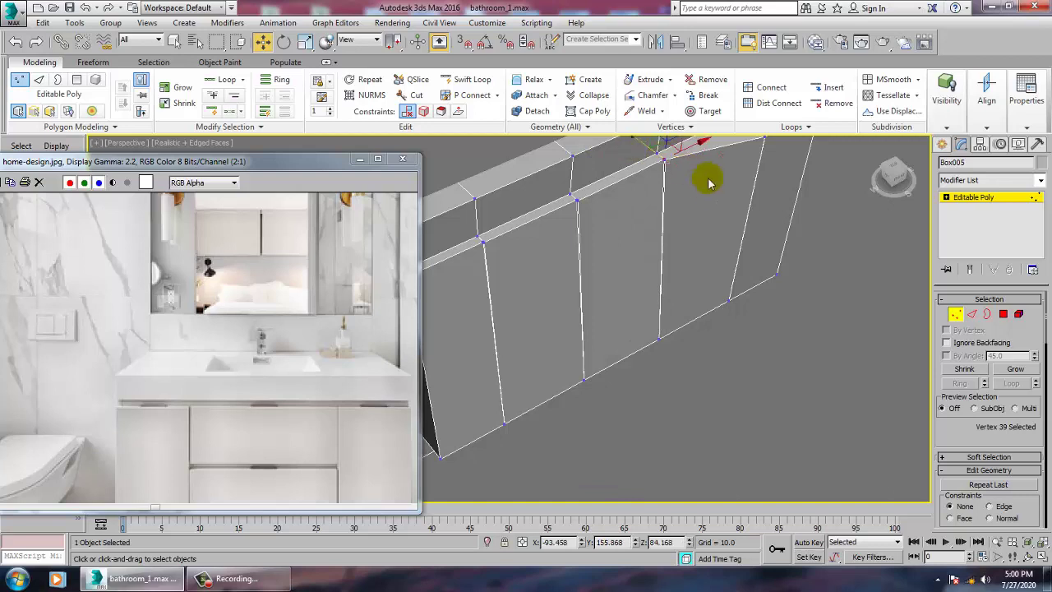
middle_click_drag(704, 176, 667, 308, "alt")
left_click_drag(731, 249, 680, 243)
left_click(777, 228)
left_click_drag(766, 218, 753, 213)
Leave vertex editing and scale the whole flush plate down uniformly to about 85.168 percent.
scroll(752, 214, "down", 5)
middle_click_drag(752, 215, 740, 271, "alt")
scroll(740, 271, "down", 5)
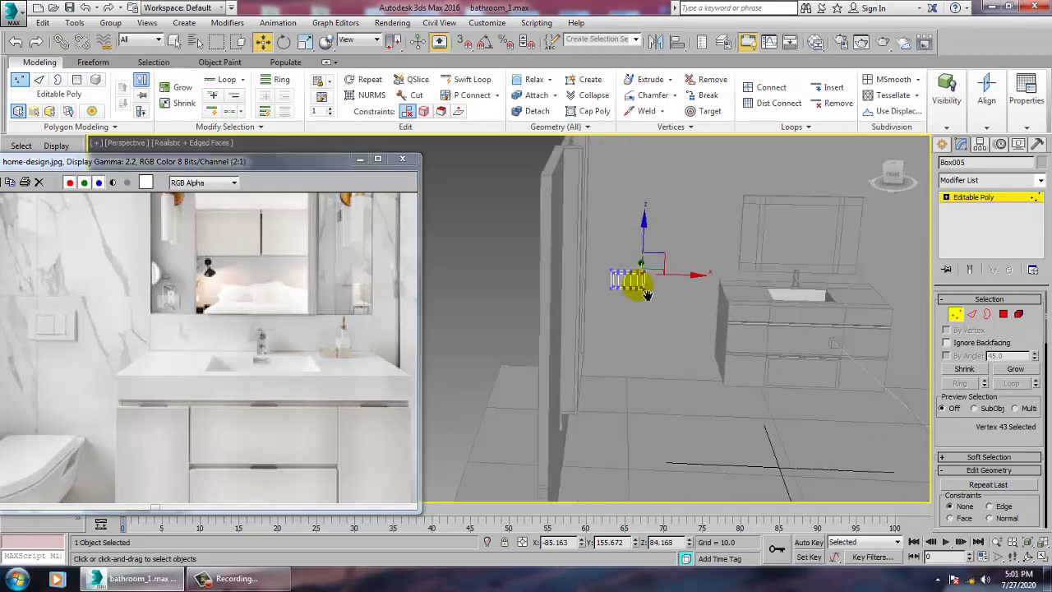
left_click(986, 198)
left_click_drag(690, 298, 676, 252)
scroll(679, 256, "down", 5)
middle_click_drag(696, 269, 690, 270, "alt")
key("r")
left_click_drag(676, 259, 688, 276)
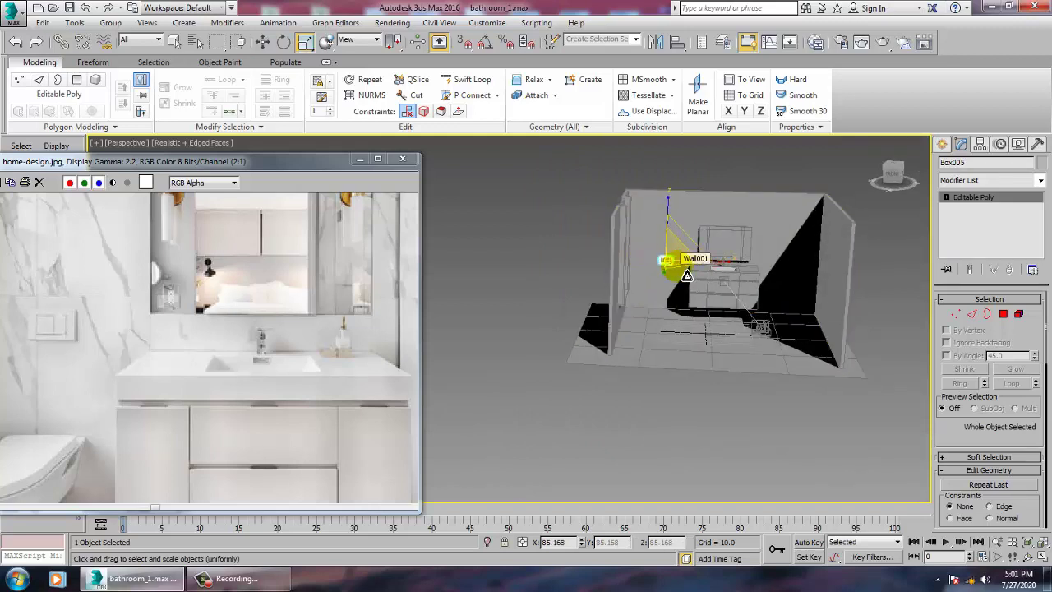
Switch to the camera view and move the reference image window aside to uncover the vanity and mirror.
key("c")
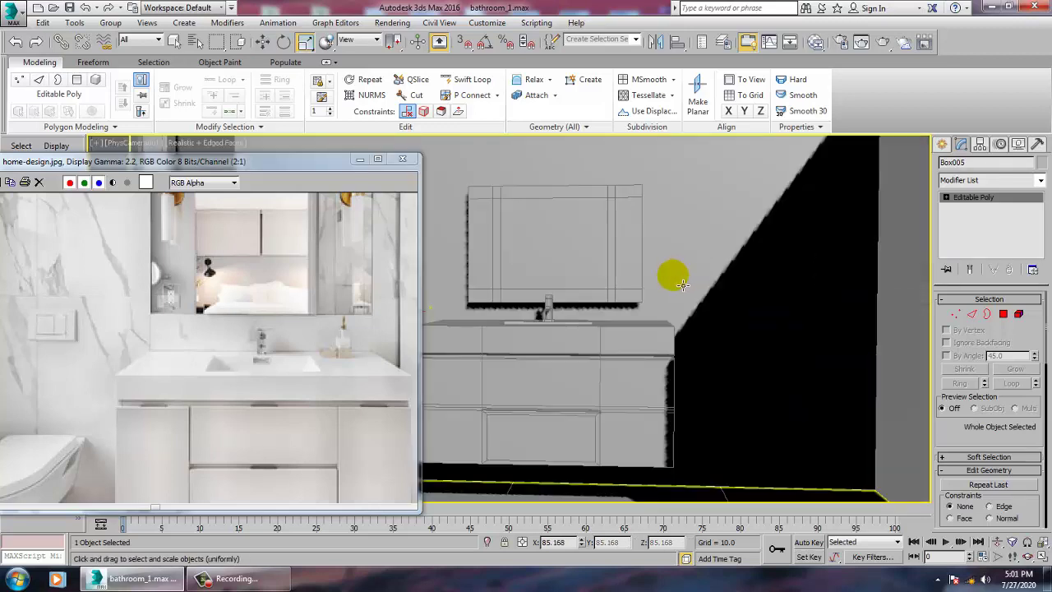
left_click_drag(282, 163, 254, 122)
left_click(552, 248)
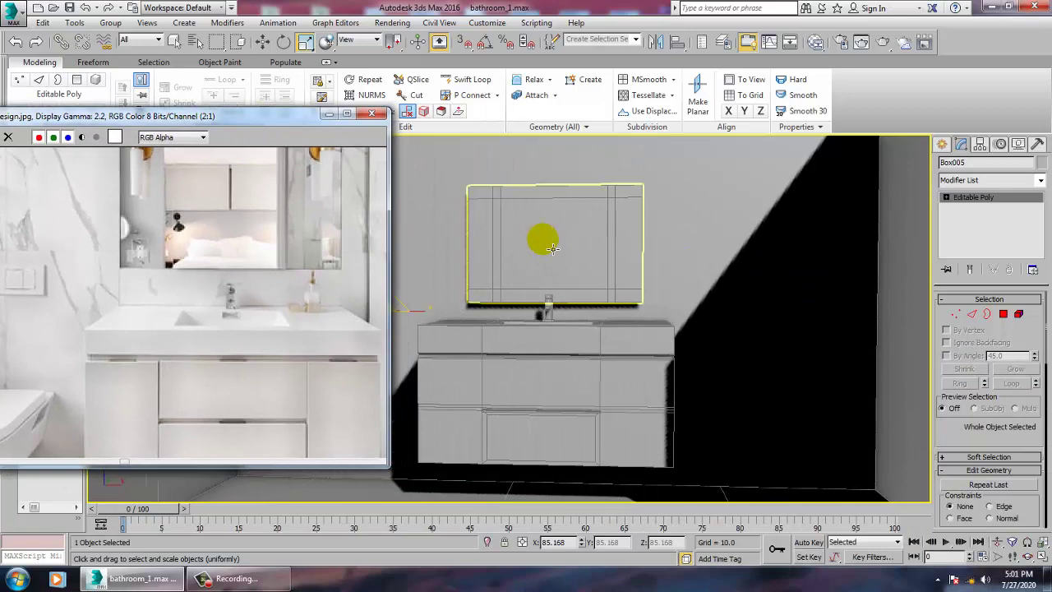